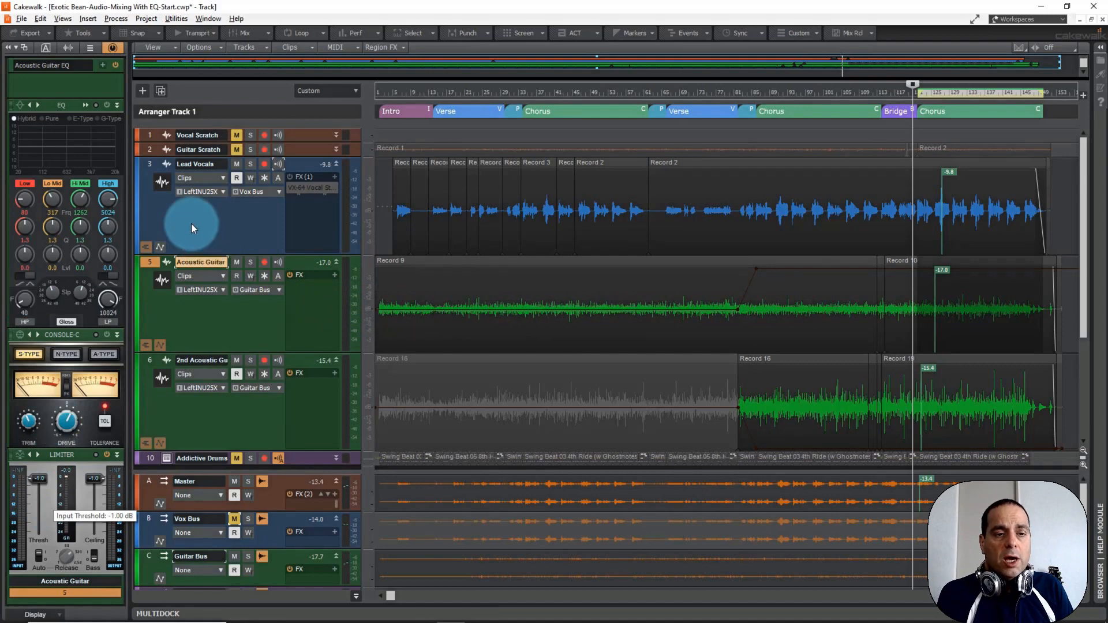
Mute the Lead Vocals and 2nd Acoustic Guitar tracks so the Acoustic Guitar track can be heard without them.
{"action": "left_click", "coordinate": [196, 397]}
{"action": "left_click", "coordinate": [188, 317]}
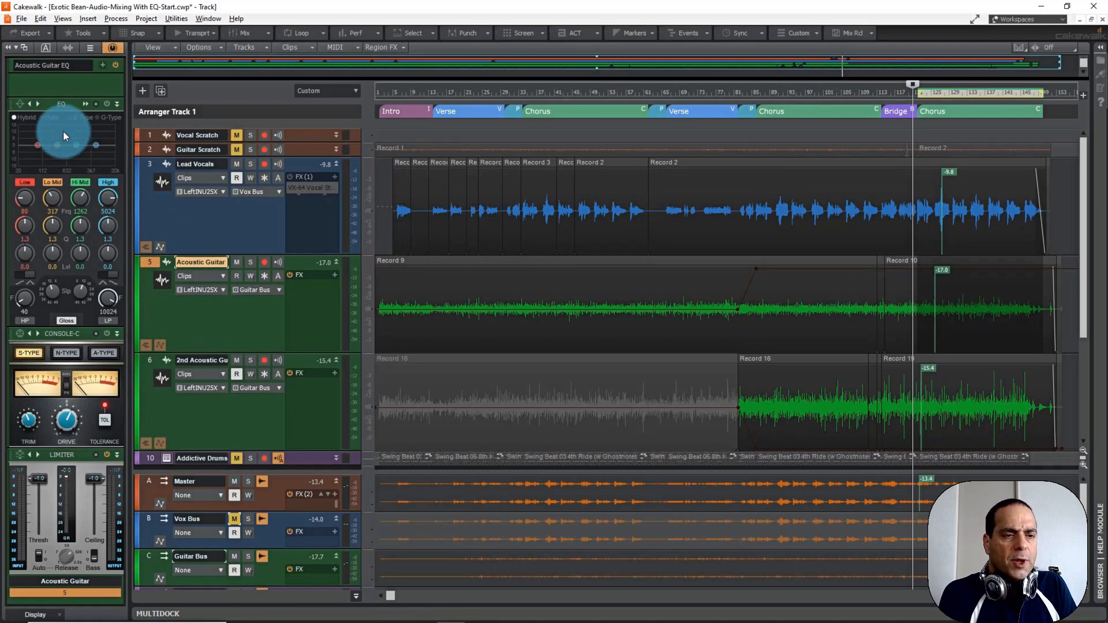
{"action": "left_click", "coordinate": [236, 164]}
{"action": "left_click", "coordinate": [238, 359]}
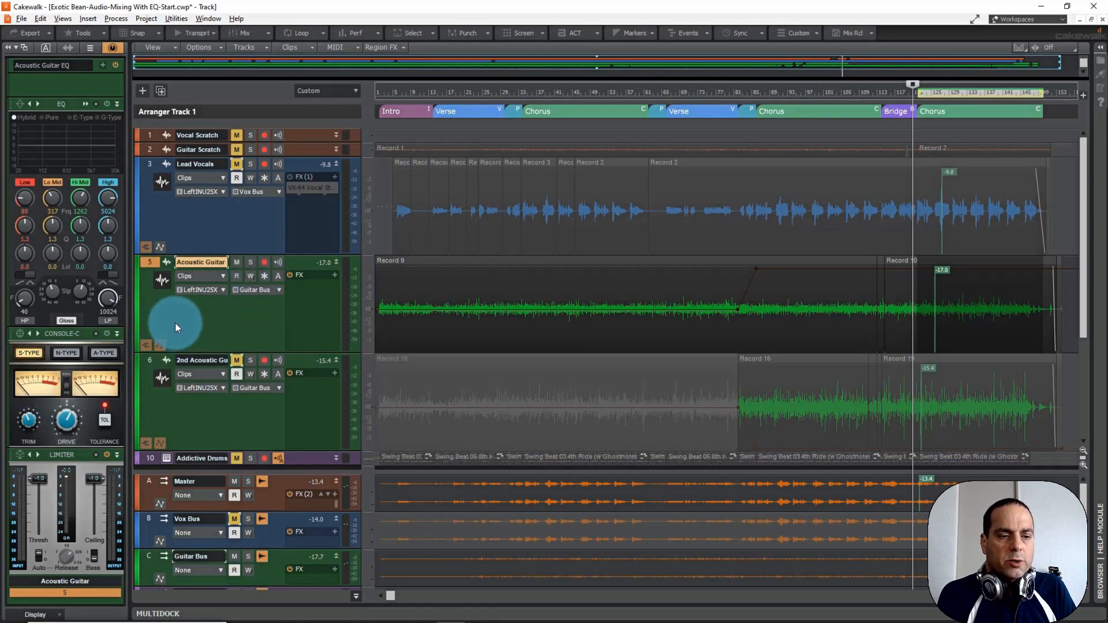
Show the Acoustic Guitar's ProChannel, expand its QuadCurve Equalizer, and switch the equalizer on.
{"action": "left_click", "coordinate": [114, 49]}
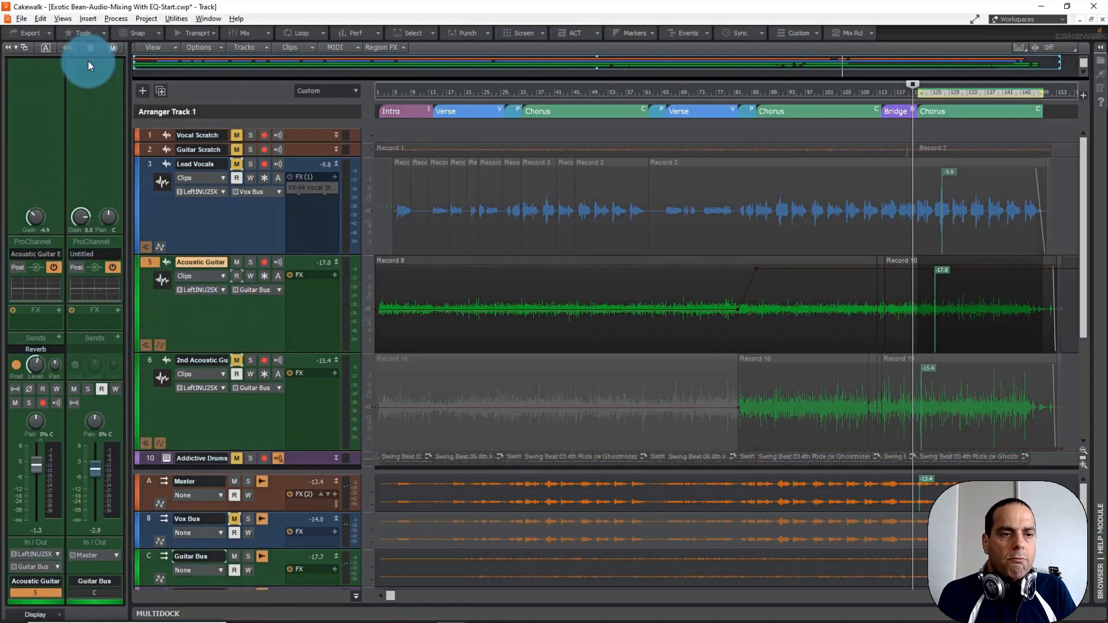
{"action": "left_click", "coordinate": [112, 47]}
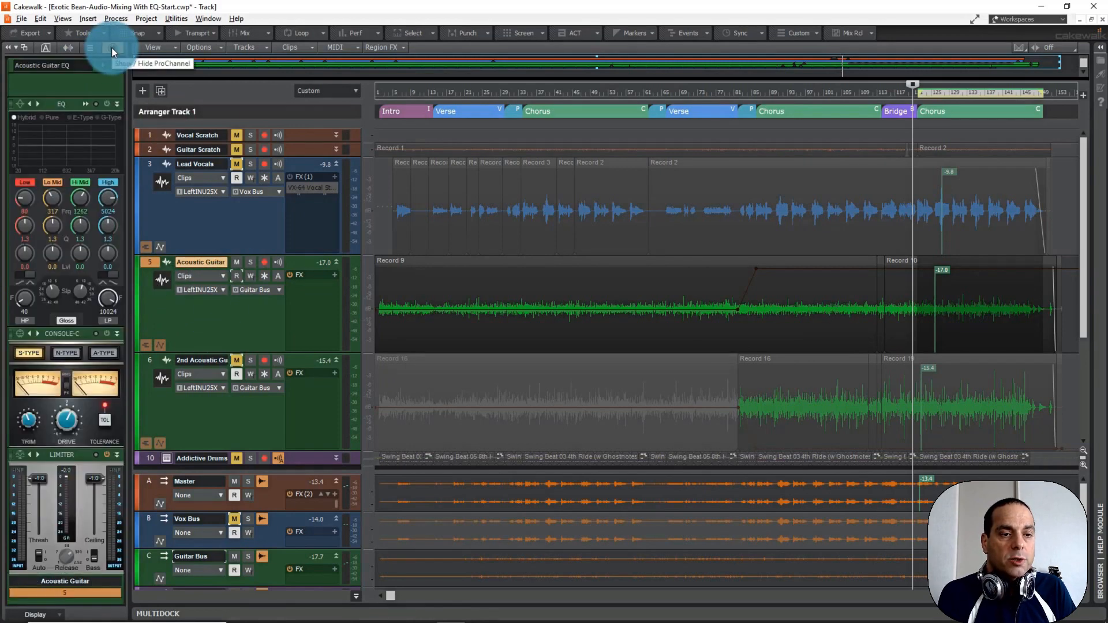
{"action": "left_click", "coordinate": [85, 105]}
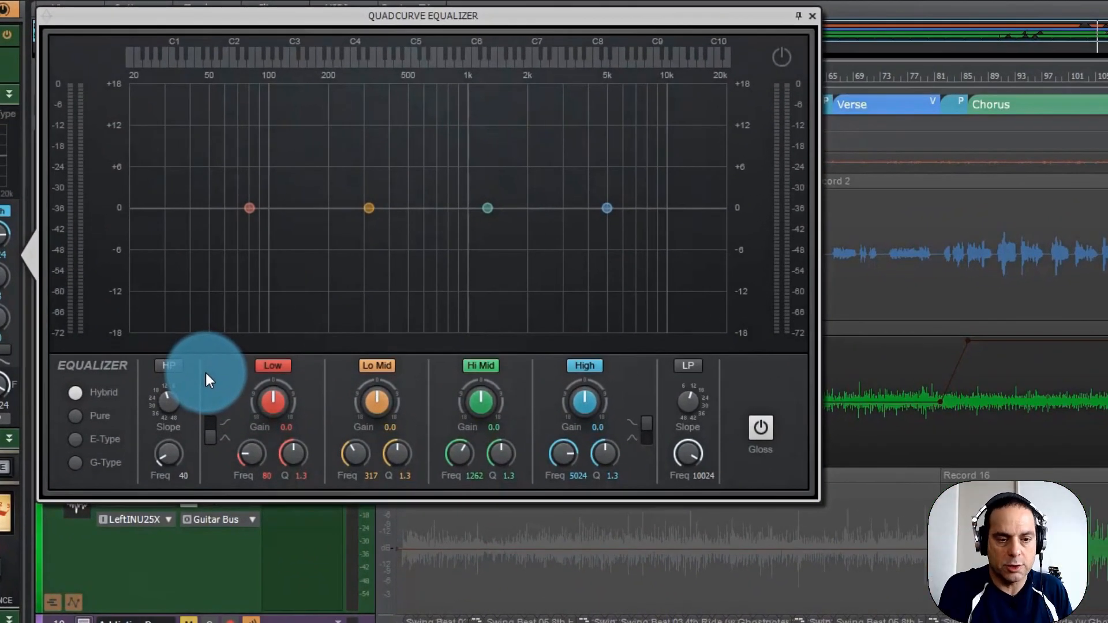
{"action": "left_click", "coordinate": [783, 53]}
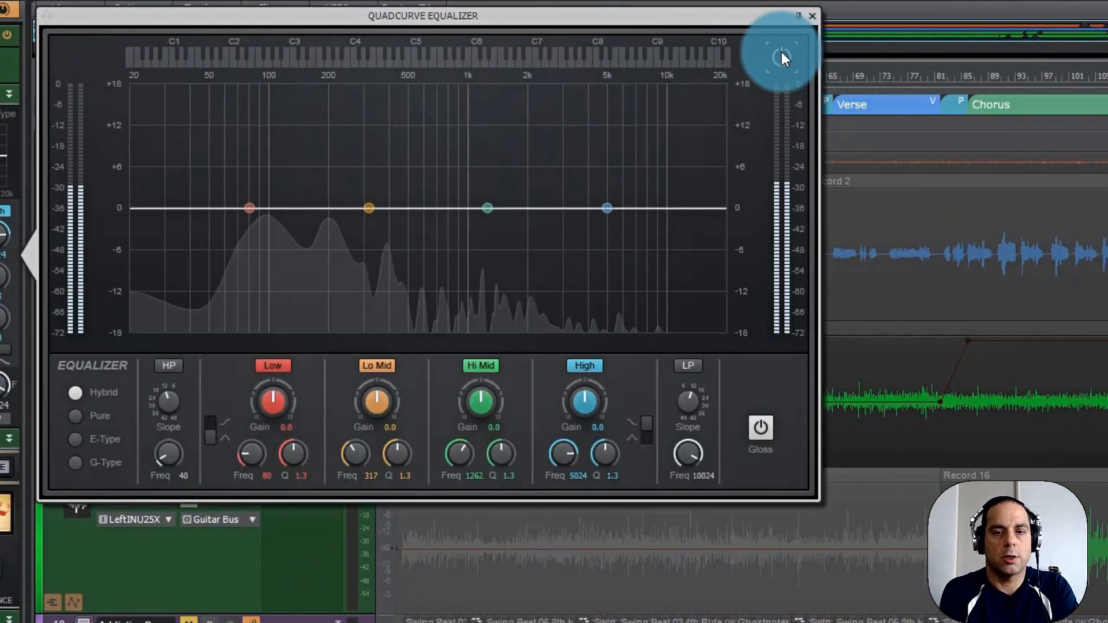
Enable the equalizer's high-pass filter and set its cutoff frequency to 70 Hz.
{"action": "left_click", "coordinate": [169, 363]}
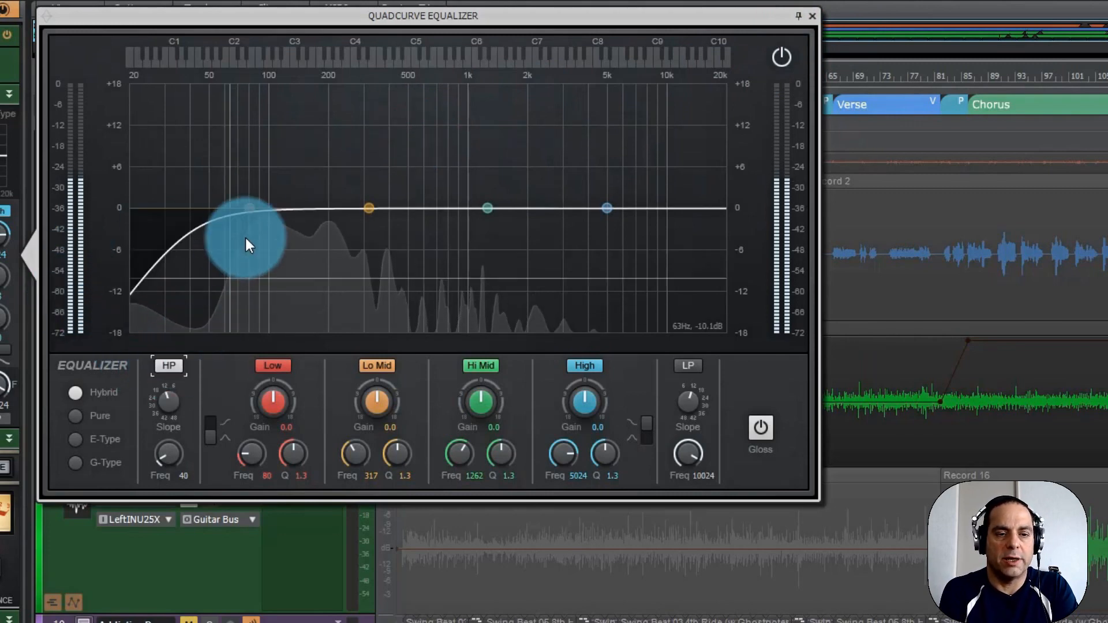
{"action": "double_click", "coordinate": [185, 476]}
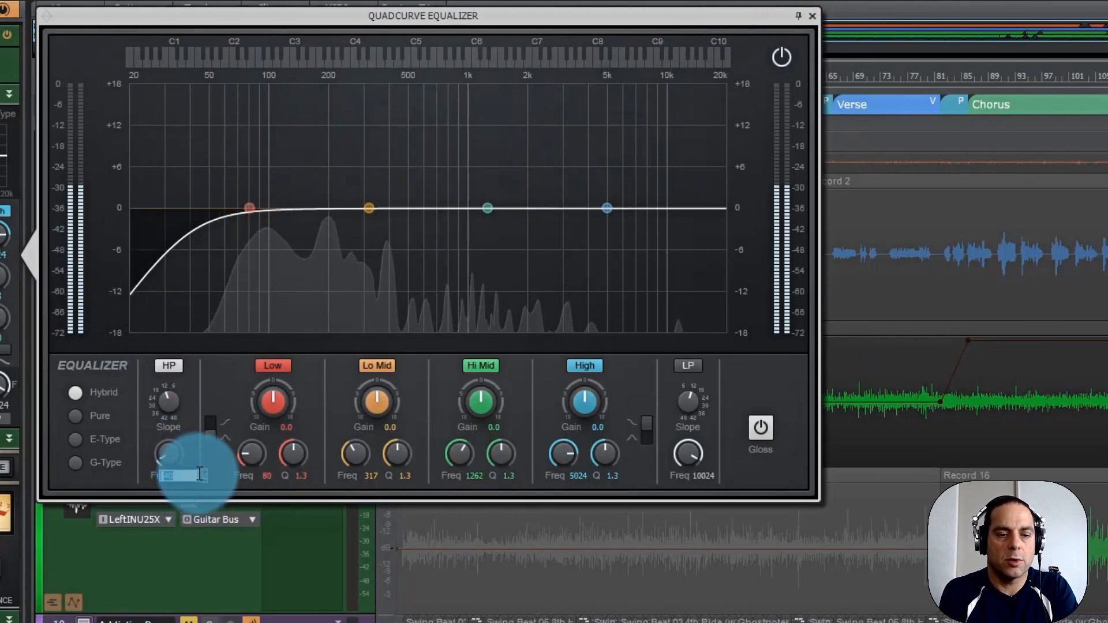
{"action": "type", "text": "70"}
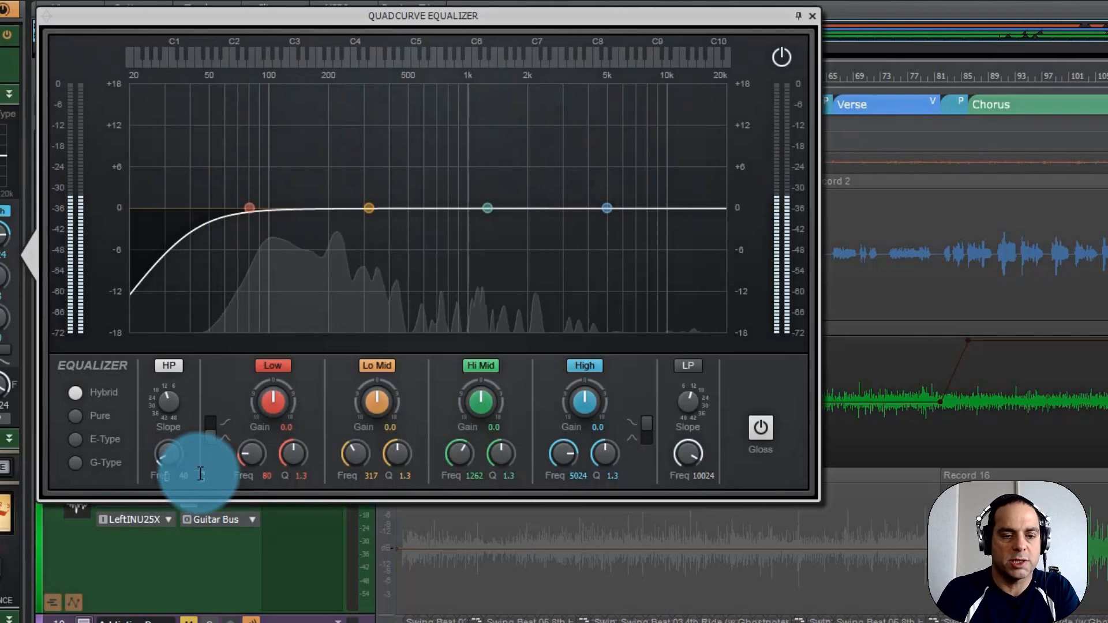
{"action": "key", "text": "Return"}
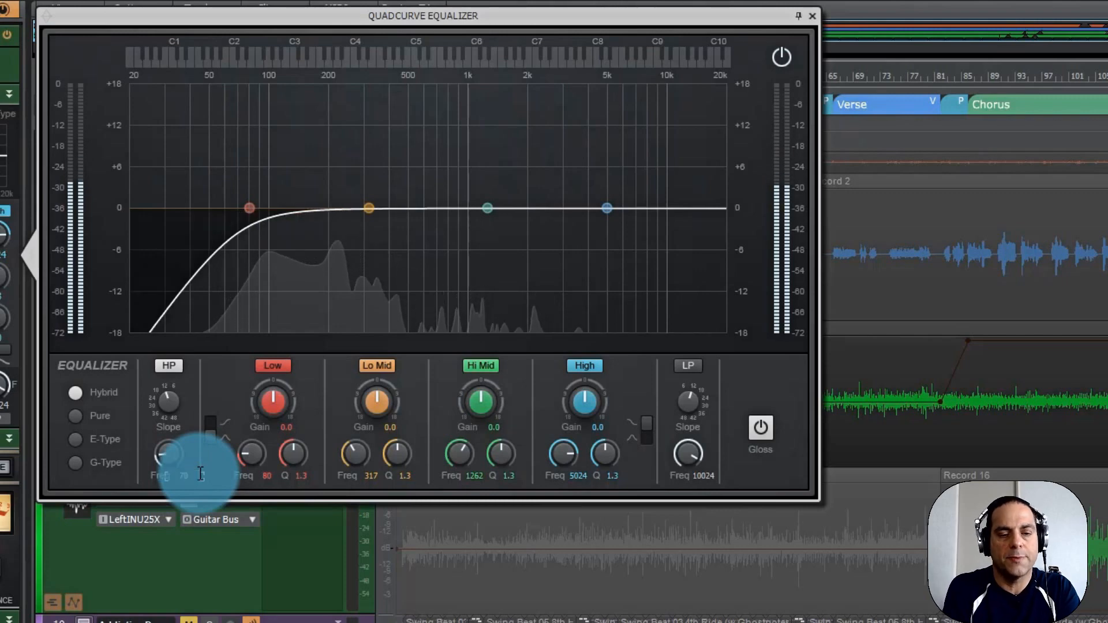
{"action": "double_click", "coordinate": [168, 454]}
{"action": "left_click", "coordinate": [279, 416]}
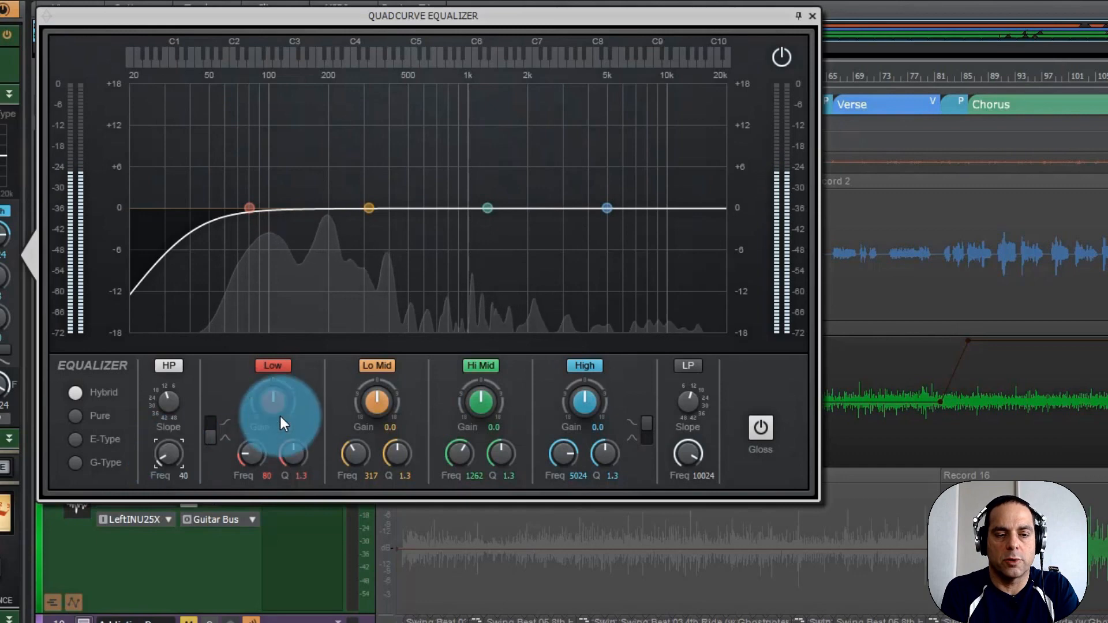
{"action": "double_click", "coordinate": [186, 473]}
{"action": "type", "text": "7"}
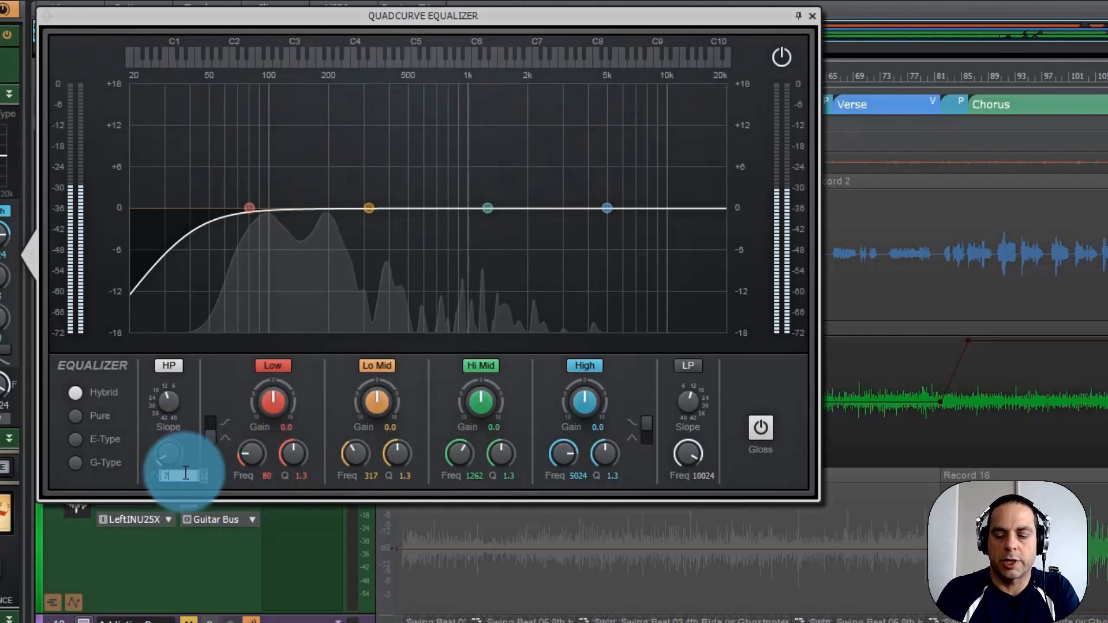
{"action": "type", "text": "0"}
{"action": "key", "text": "Return"}
Boost the Low band by 1.6 dB and set its frequency to 102 Hz.
{"action": "left_click", "coordinate": [274, 368]}
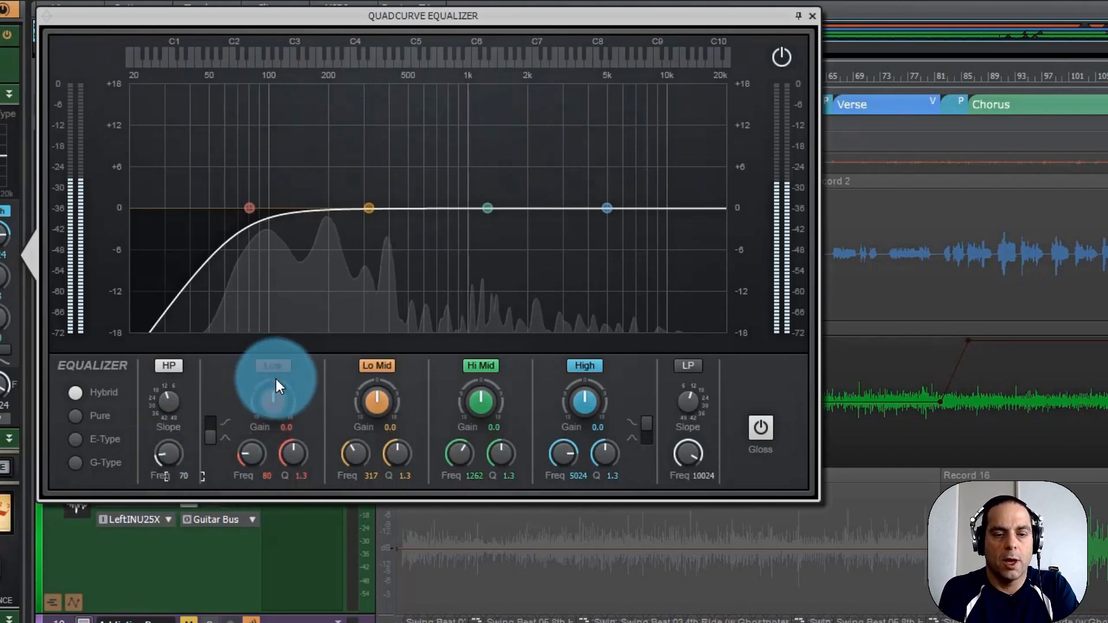
{"action": "left_click", "coordinate": [275, 368]}
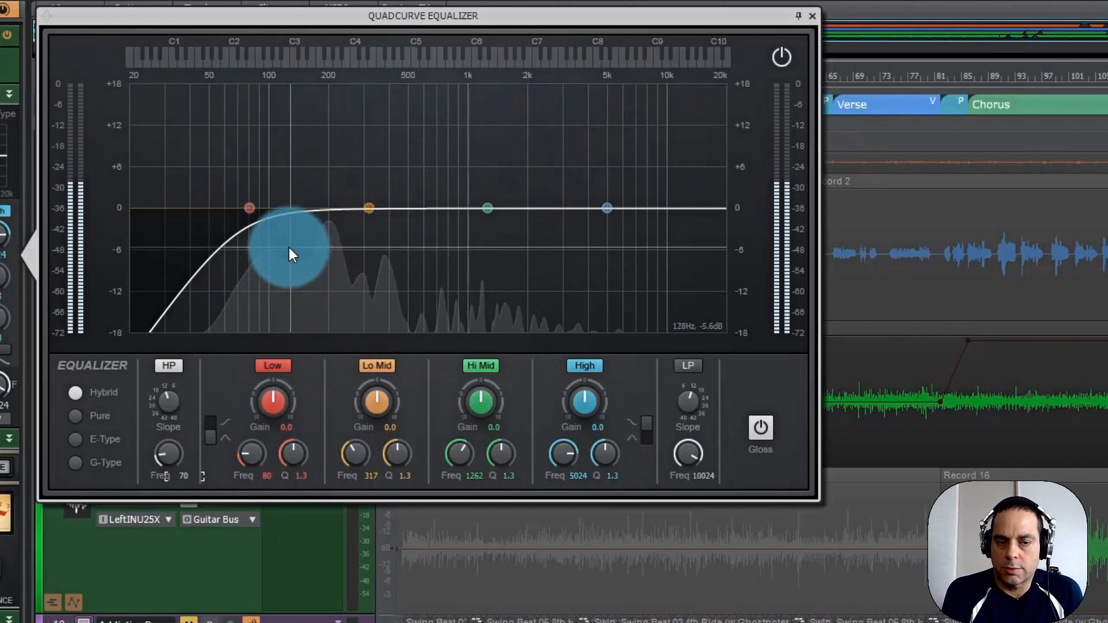
{"action": "left_click", "coordinate": [269, 365]}
{"action": "scroll", "coordinate": [271, 397], "scroll_direction": "up", "scroll_amount": 5}
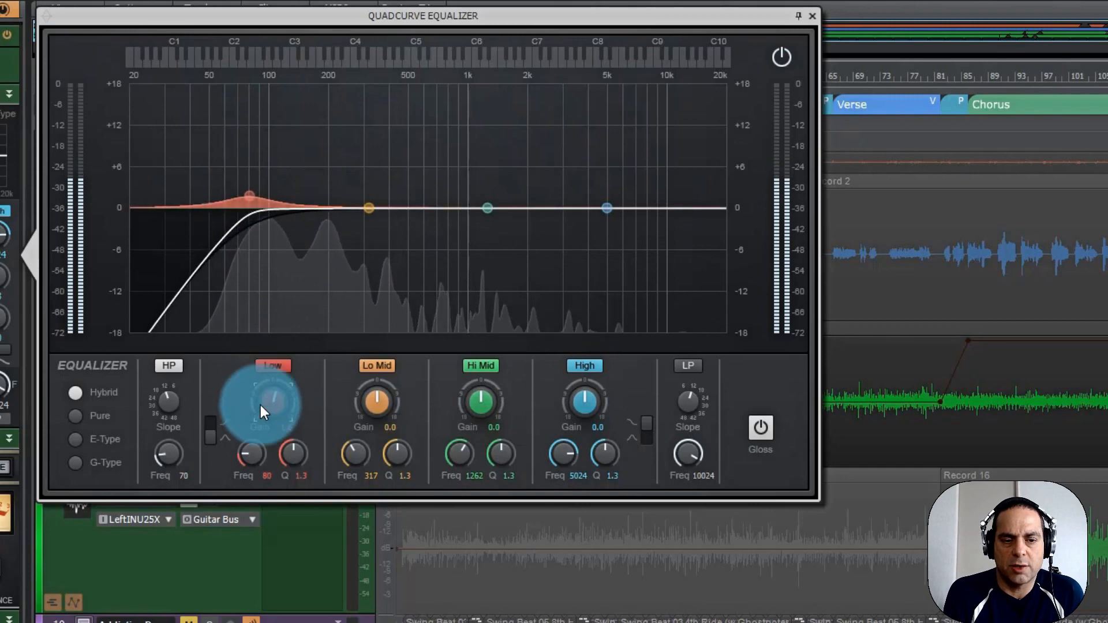
{"action": "left_click_drag", "start_coordinate": [252, 456], "coordinate": [252, 454]}
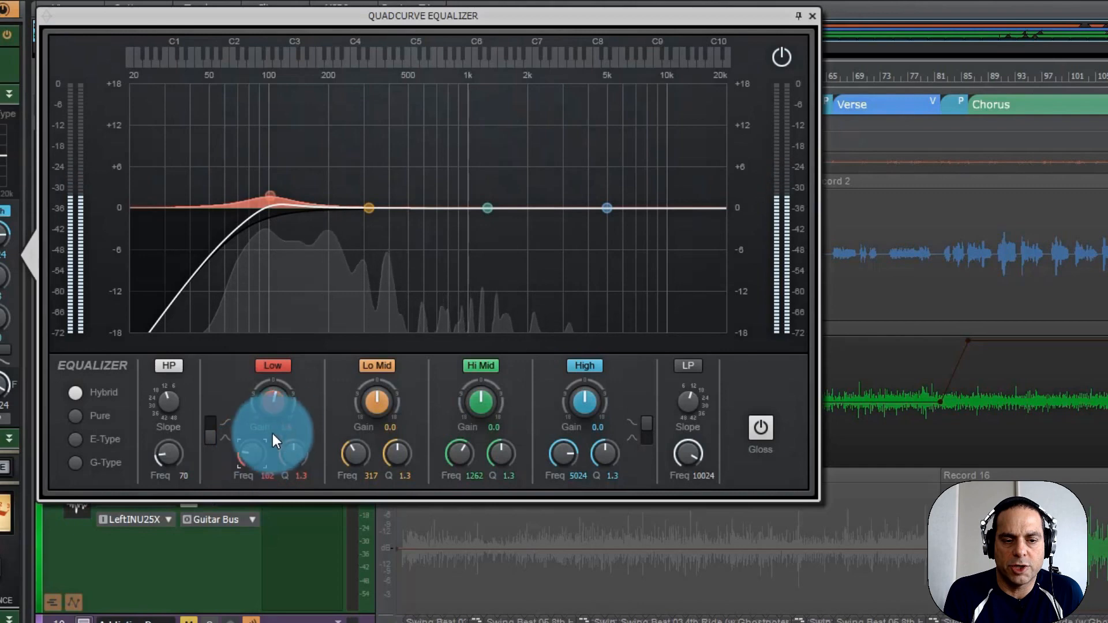
Compare the sound with the Low band bypassed and active, leaving the band on.
{"action": "left_click", "coordinate": [279, 365]}
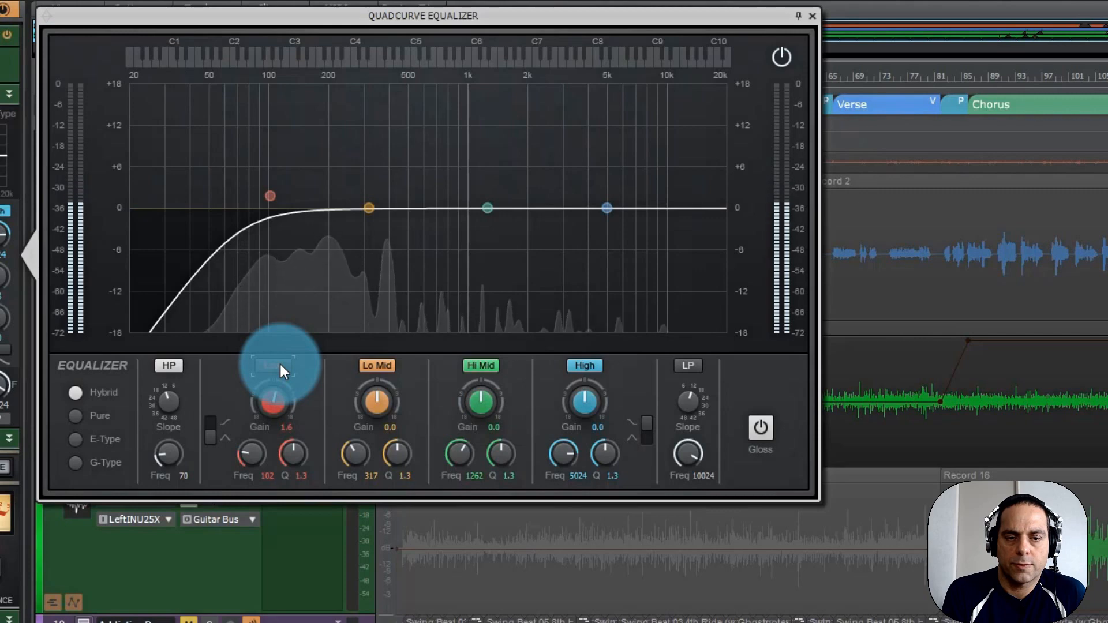
{"action": "left_click", "coordinate": [280, 364]}
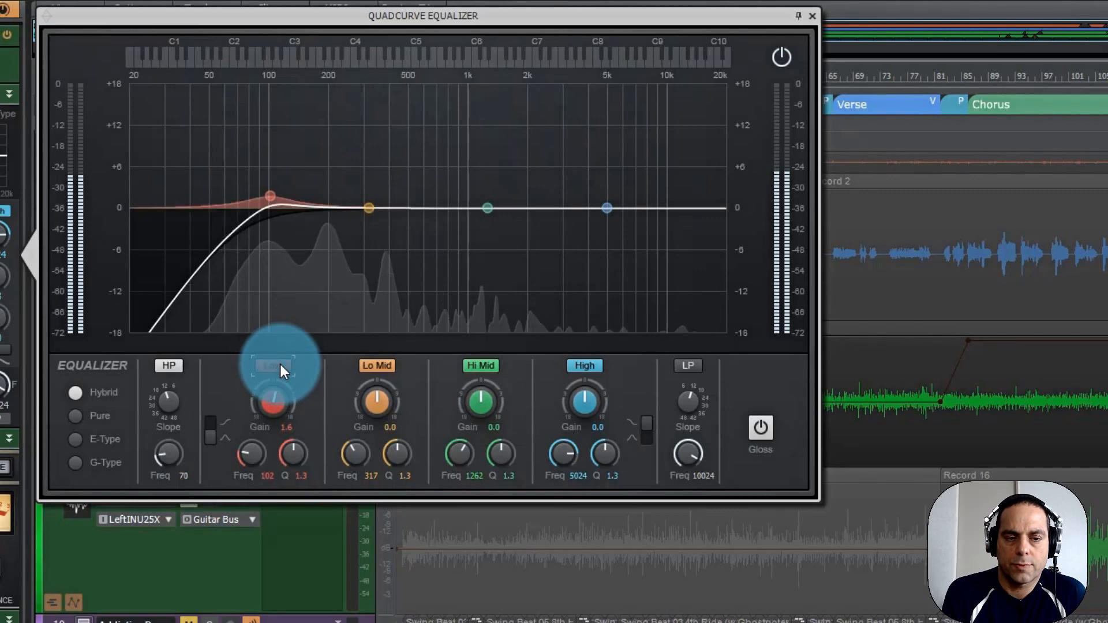
{"action": "left_click", "coordinate": [279, 365]}
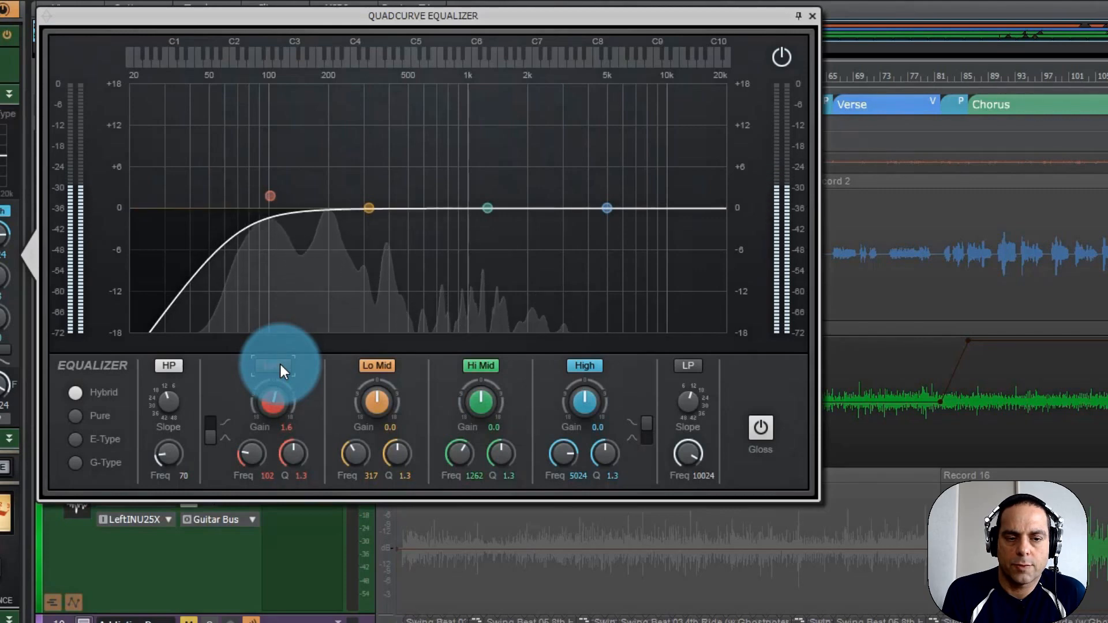
{"action": "left_click", "coordinate": [279, 365]}
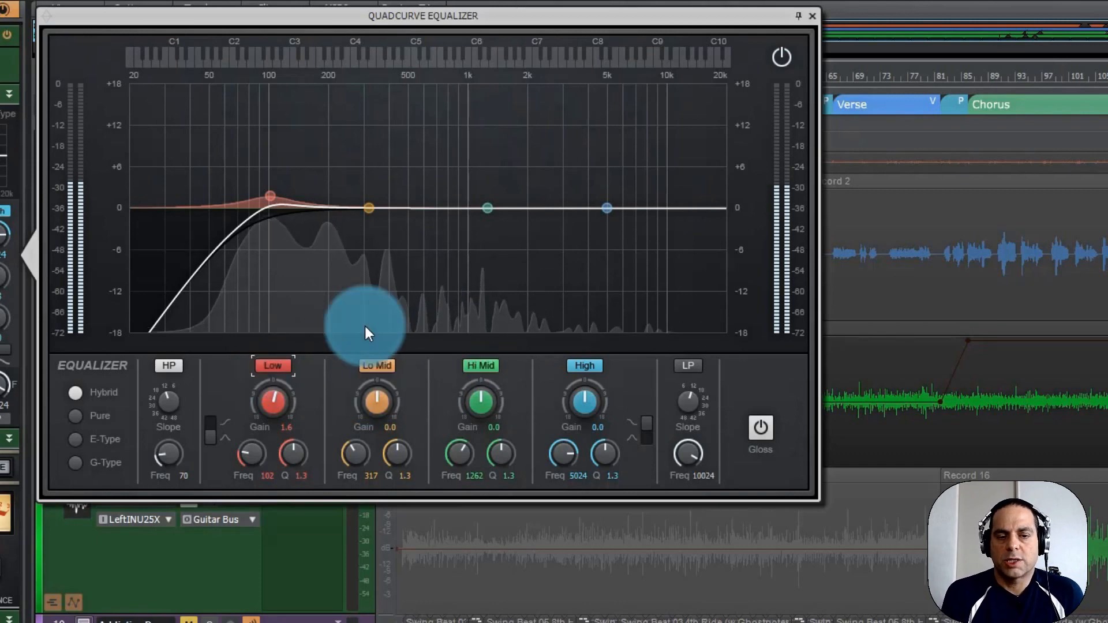
Try a 4.6 dB boost on the High band in bell and shelf shapes, and reset its gain to 0.
{"action": "left_click", "coordinate": [584, 368]}
{"action": "left_click", "coordinate": [644, 431]}
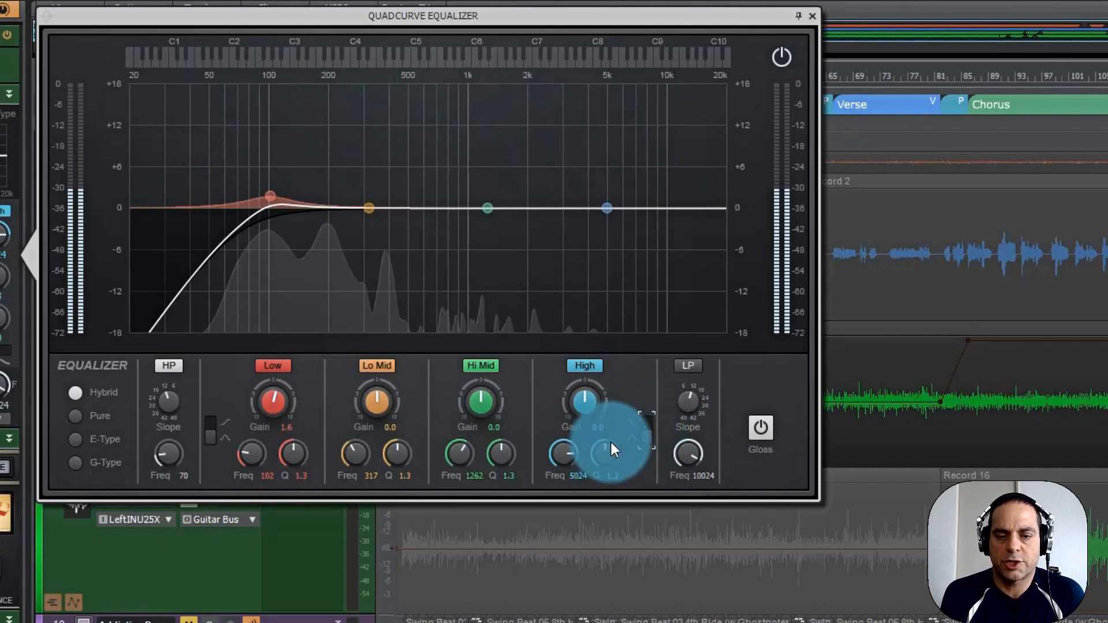
{"action": "left_click_drag", "start_coordinate": [583, 402], "coordinate": [584, 387]}
{"action": "left_click", "coordinate": [642, 425]}
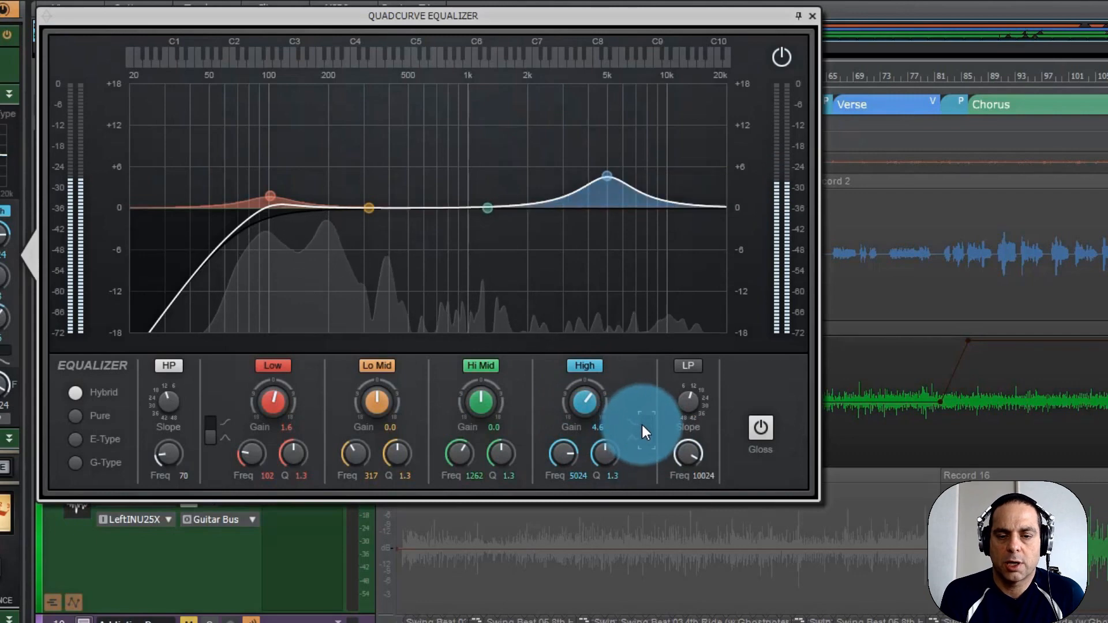
{"action": "left_click", "coordinate": [641, 425]}
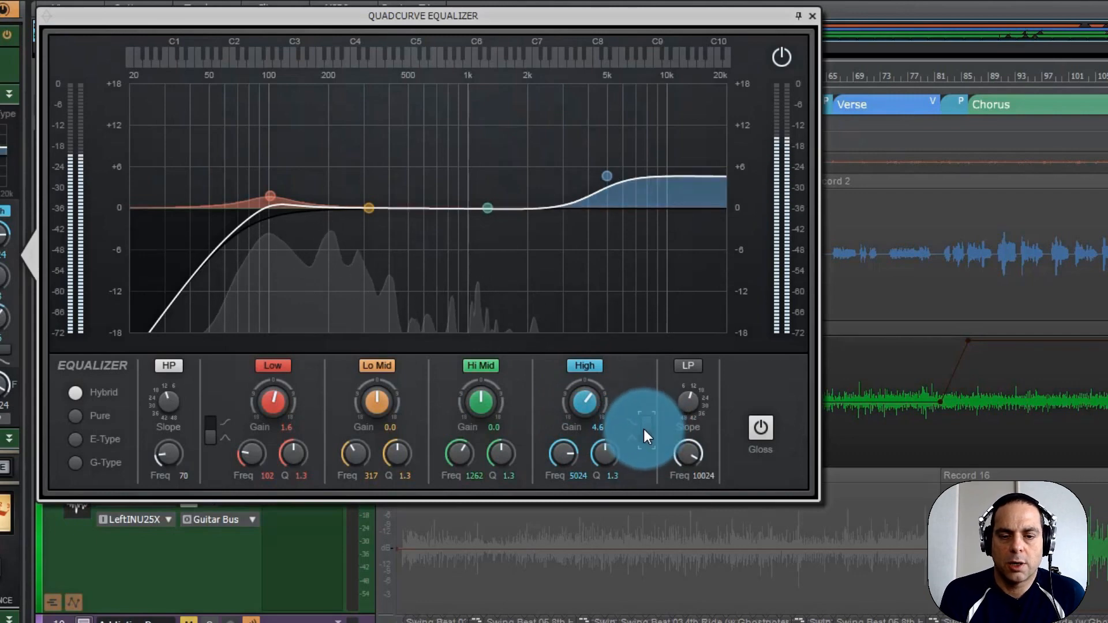
{"action": "left_click", "coordinate": [643, 428]}
{"action": "double_click", "coordinate": [587, 400]}
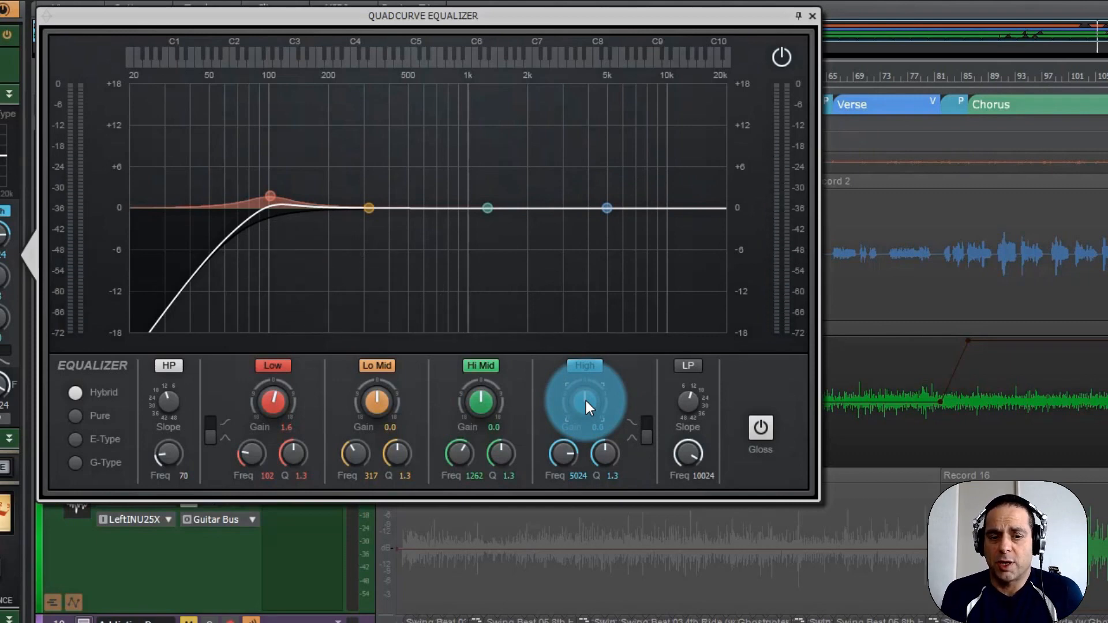
Sweep a narrow Hi Mid boost of 13.2 dB with Q 9.3 up to 5161 Hz during playback, and reset its gain to 0.
{"action": "key", "text": "space"}
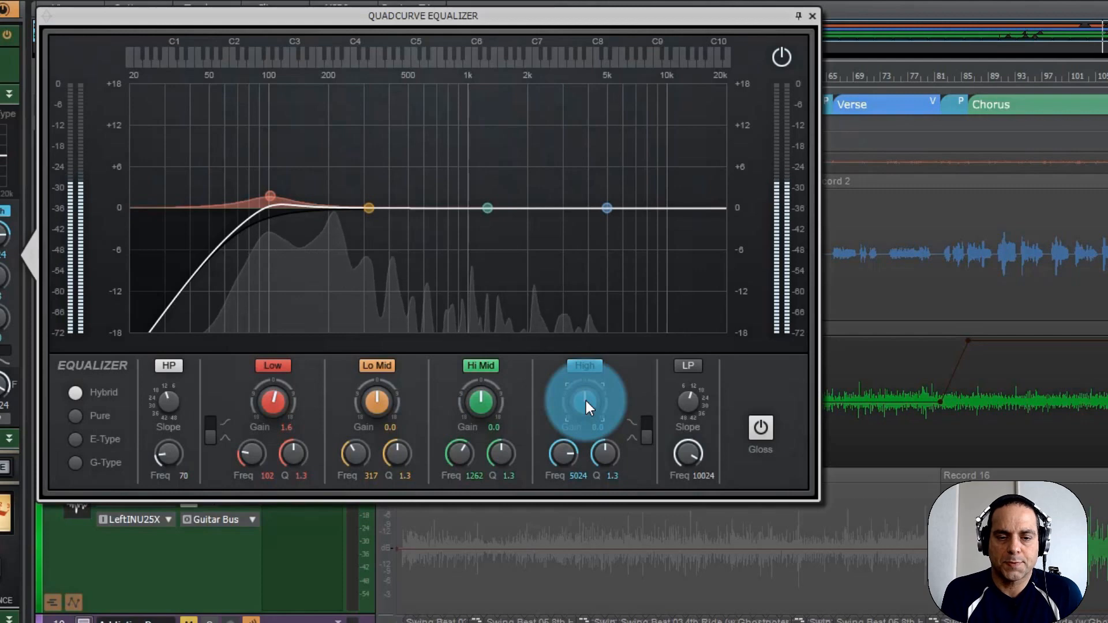
{"action": "left_click_drag", "start_coordinate": [475, 405], "coordinate": [475, 406]}
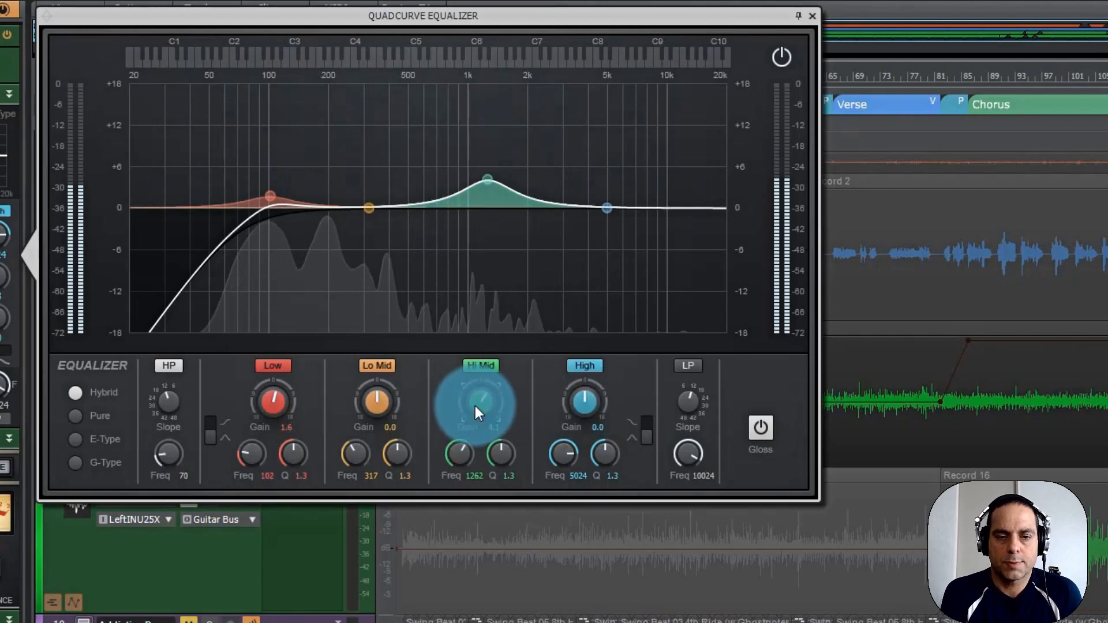
{"action": "left_click_drag", "start_coordinate": [497, 449], "coordinate": [499, 451]}
{"action": "left_click_drag", "start_coordinate": [480, 396], "coordinate": [478, 398]}
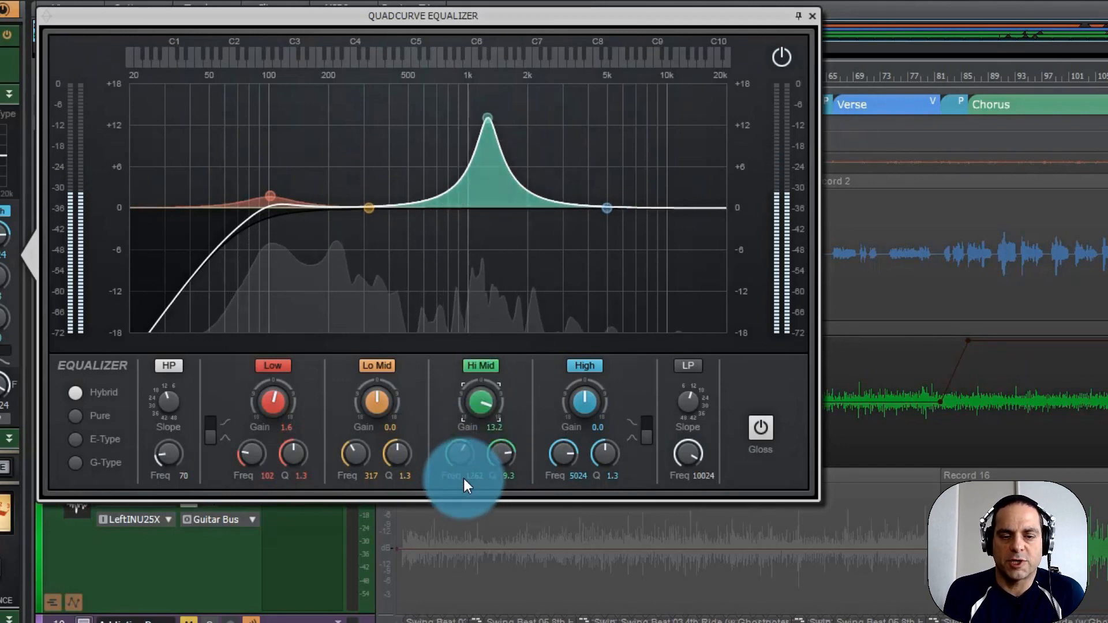
{"action": "left_click_drag", "start_coordinate": [456, 454], "coordinate": [458, 454]}
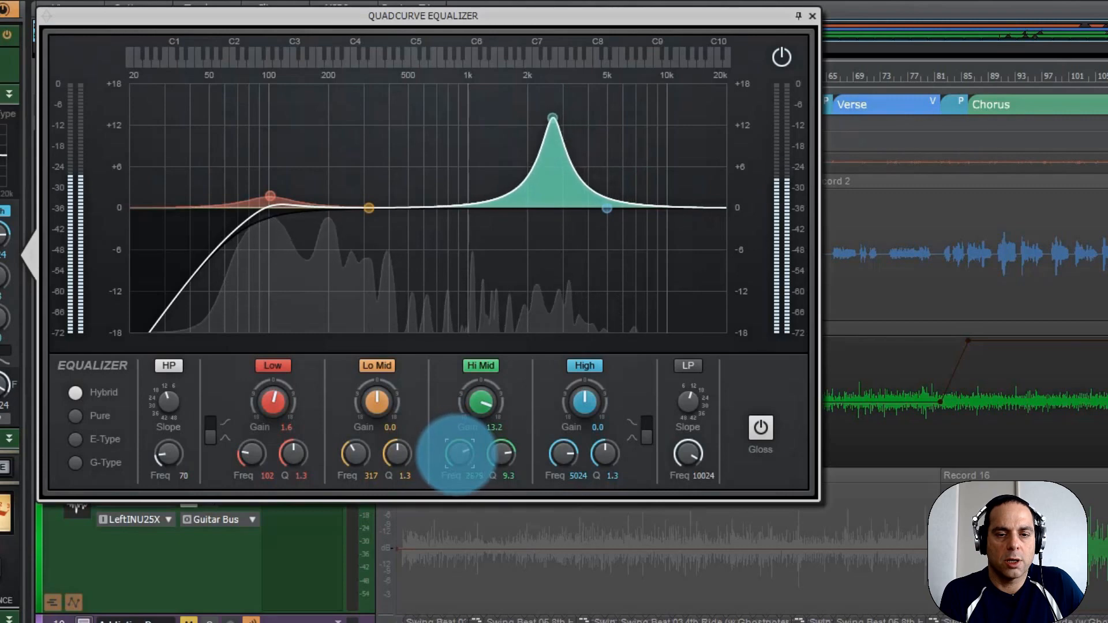
{"action": "left_click_drag", "start_coordinate": [458, 454], "coordinate": [460, 453]}
{"action": "left_click_drag", "start_coordinate": [477, 389], "coordinate": [483, 407]}
{"action": "double_click", "coordinate": [480, 399]}
Switch the High band to a shelf shape and set its gain to 2.0 dB.
{"action": "left_click_drag", "start_coordinate": [590, 400], "coordinate": [584, 401]}
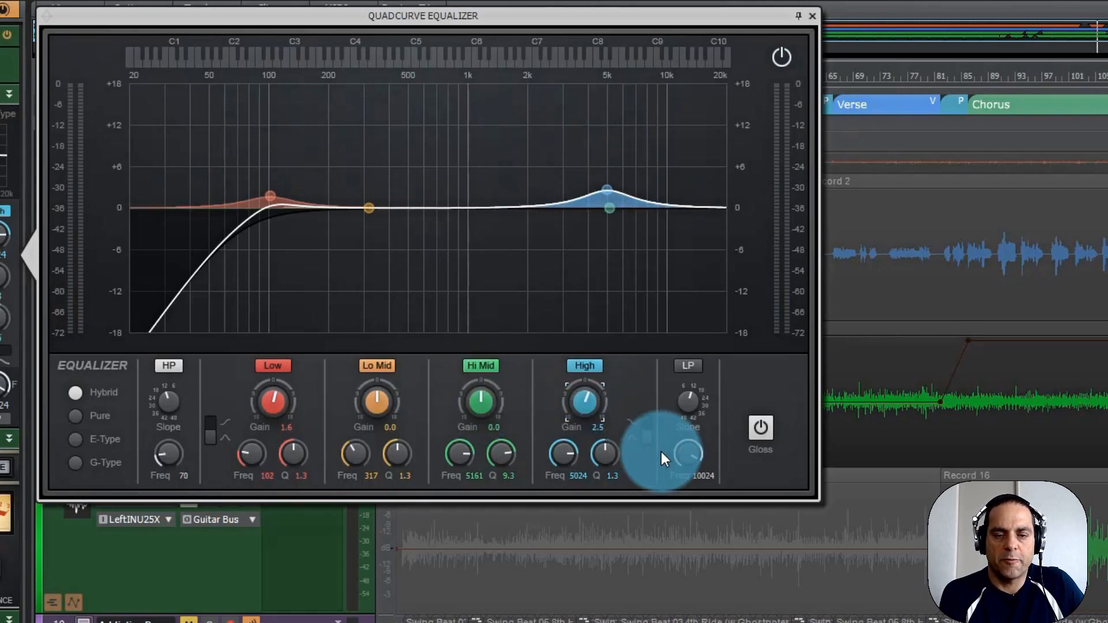
{"action": "left_click", "coordinate": [645, 427]}
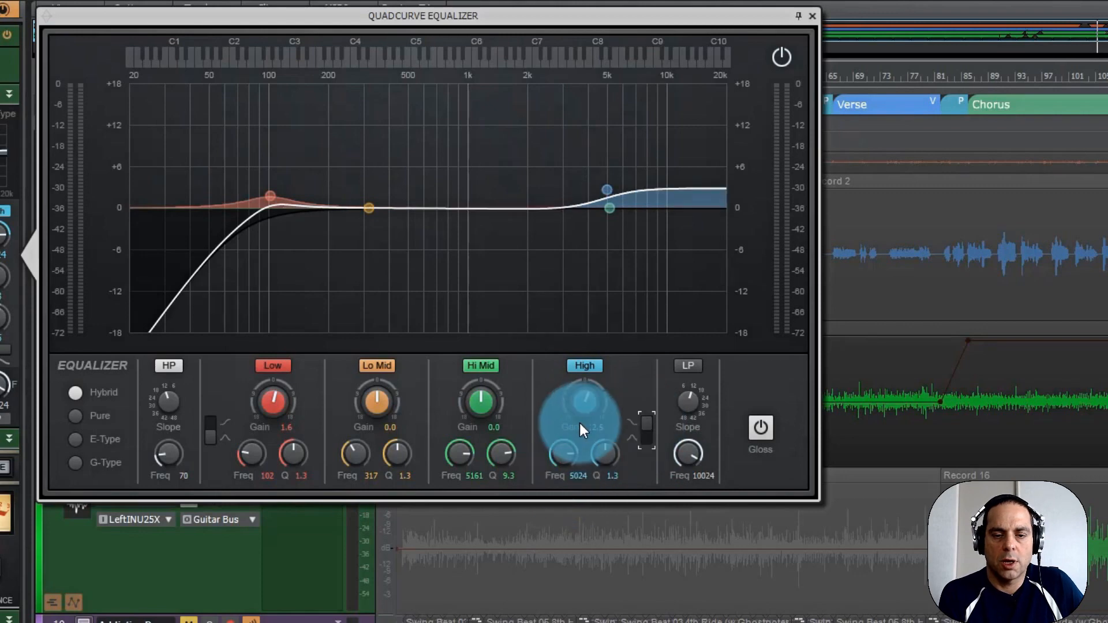
{"action": "left_click_drag", "start_coordinate": [581, 400], "coordinate": [581, 400]}
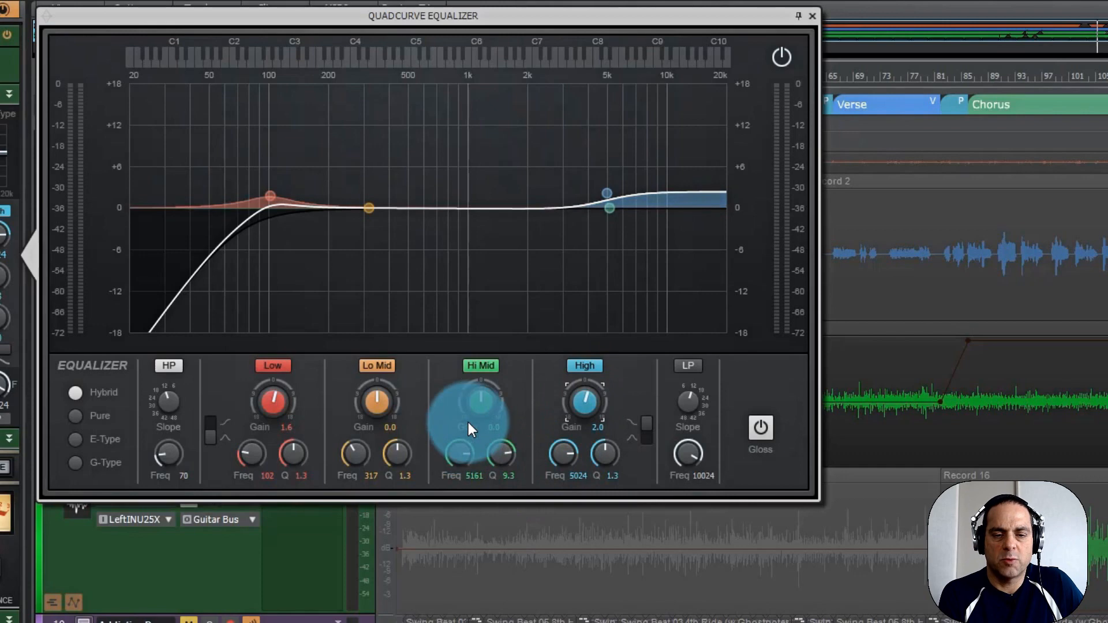
Cut the Hi Mid band by 1.8 dB at 1262 Hz with a Q of 6.4.
{"action": "left_click_drag", "start_coordinate": [477, 403], "coordinate": [477, 401]}
{"action": "left_click_drag", "start_coordinate": [460, 455], "coordinate": [458, 452]}
{"action": "left_click_drag", "start_coordinate": [480, 401], "coordinate": [481, 402]}
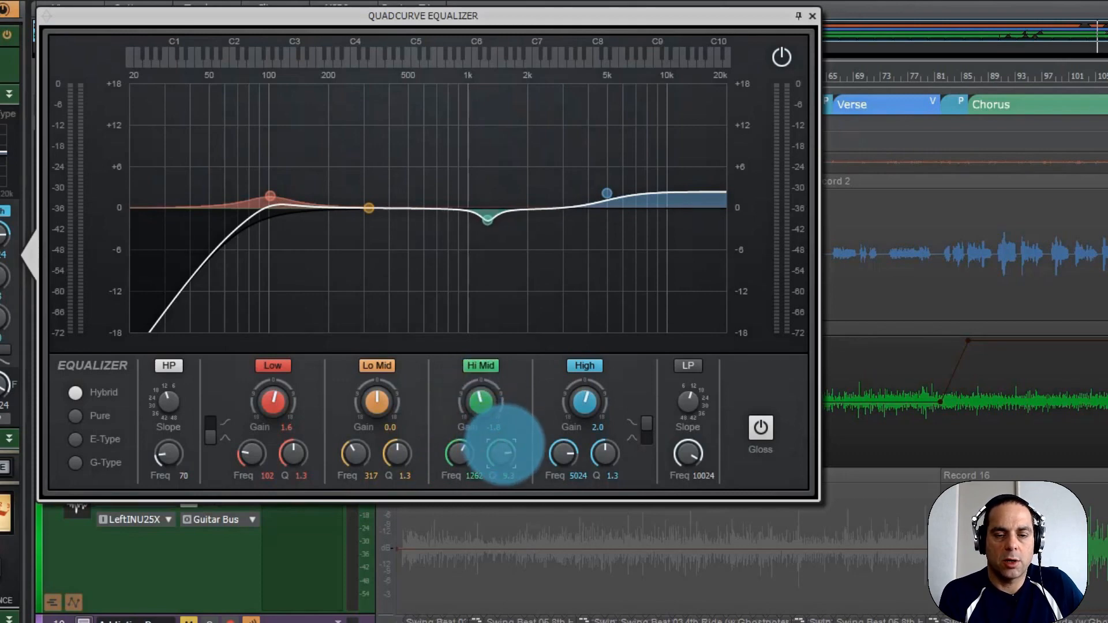
{"action": "left_click_drag", "start_coordinate": [505, 445], "coordinate": [507, 462]}
{"action": "key", "text": "space"}
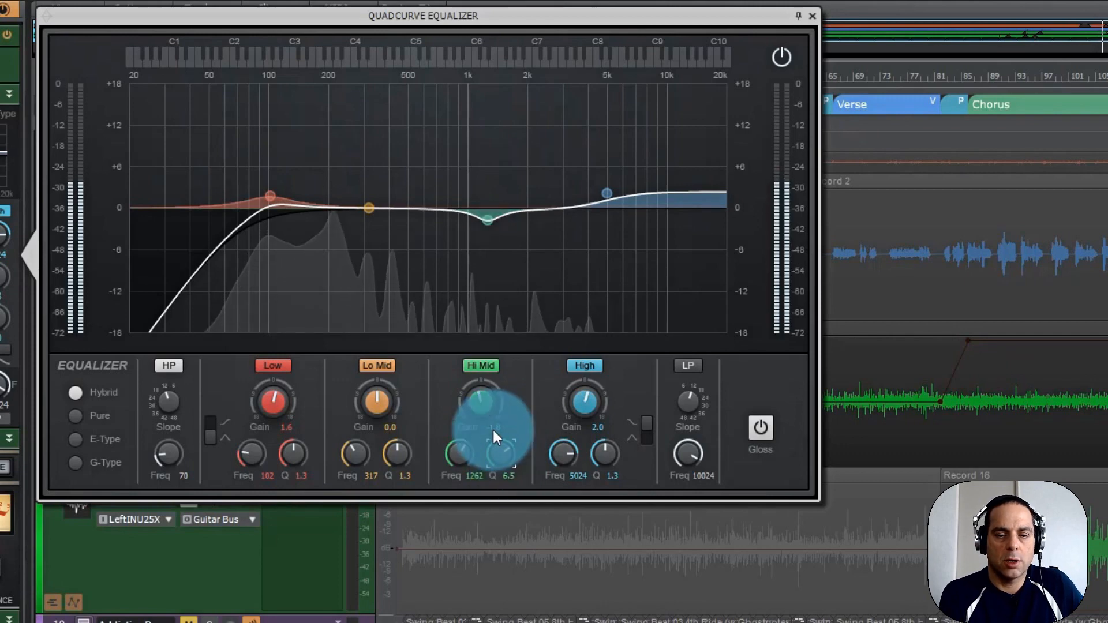
{"action": "left_click_drag", "start_coordinate": [501, 459], "coordinate": [502, 458]}
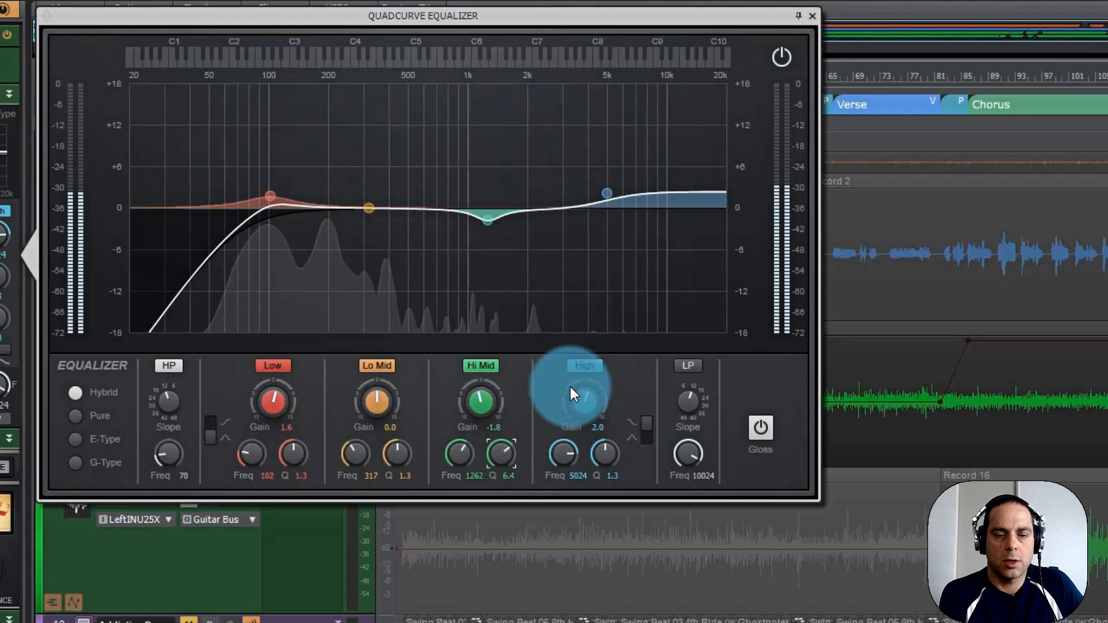
Toggle the High band and the Hi Mid band off and on during playback to compare their effect.
{"action": "left_click", "coordinate": [583, 366]}
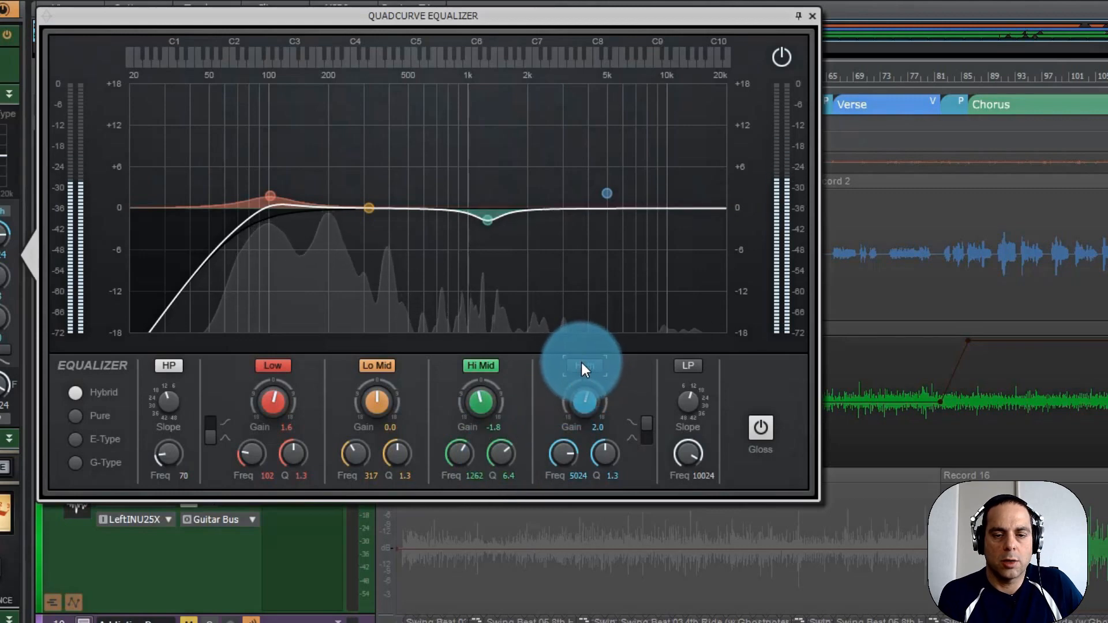
{"action": "left_click", "coordinate": [581, 364]}
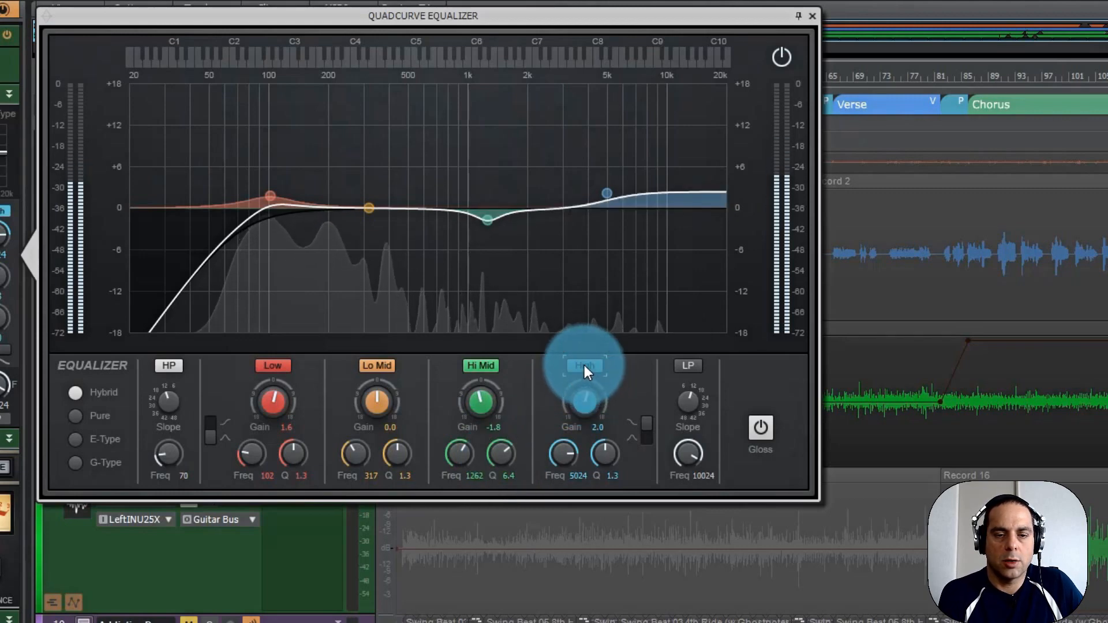
{"action": "left_click", "coordinate": [583, 365]}
{"action": "left_click", "coordinate": [473, 365]}
{"action": "left_click", "coordinate": [473, 365]}
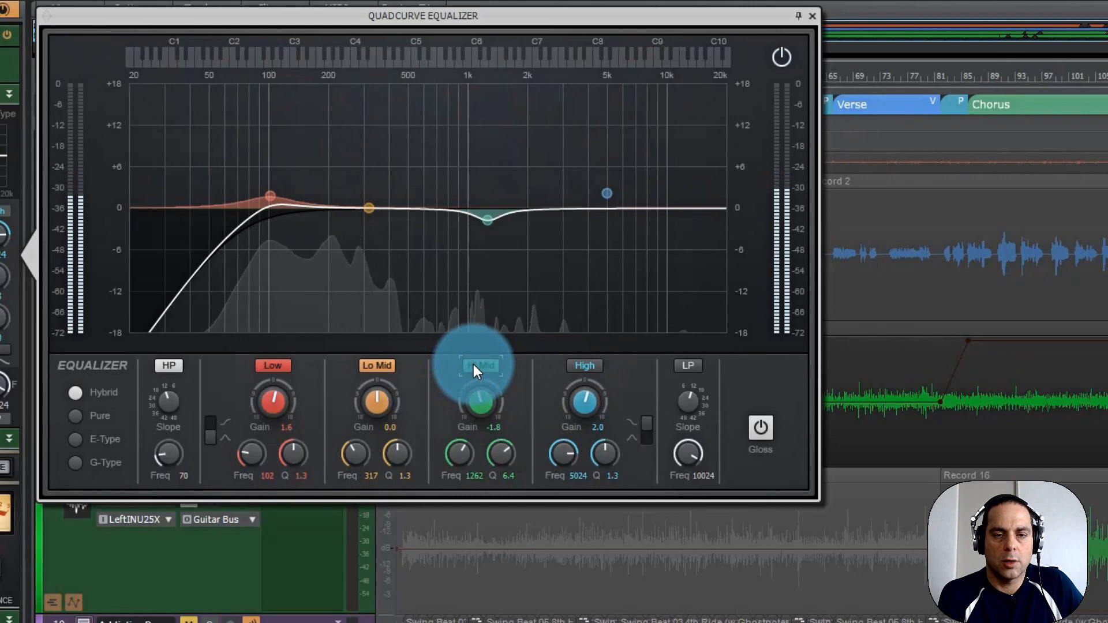
Set the Hi Mid band to -1.9 dB at 966 Hz and re-enable the High band.
{"action": "left_click", "coordinate": [476, 395]}
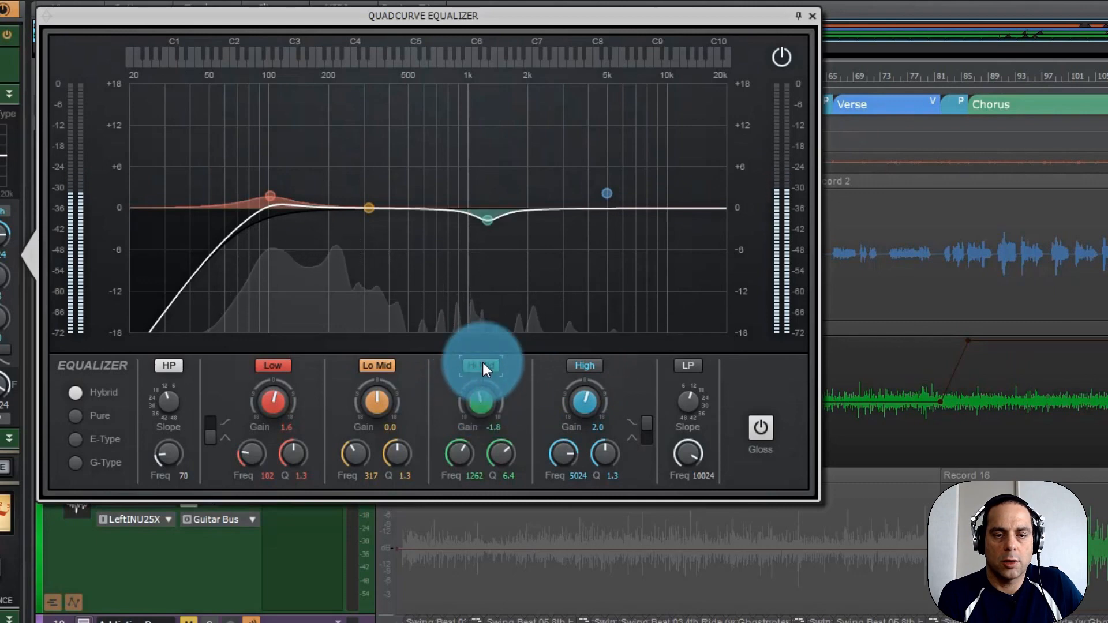
{"action": "left_click_drag", "start_coordinate": [483, 395], "coordinate": [483, 394]}
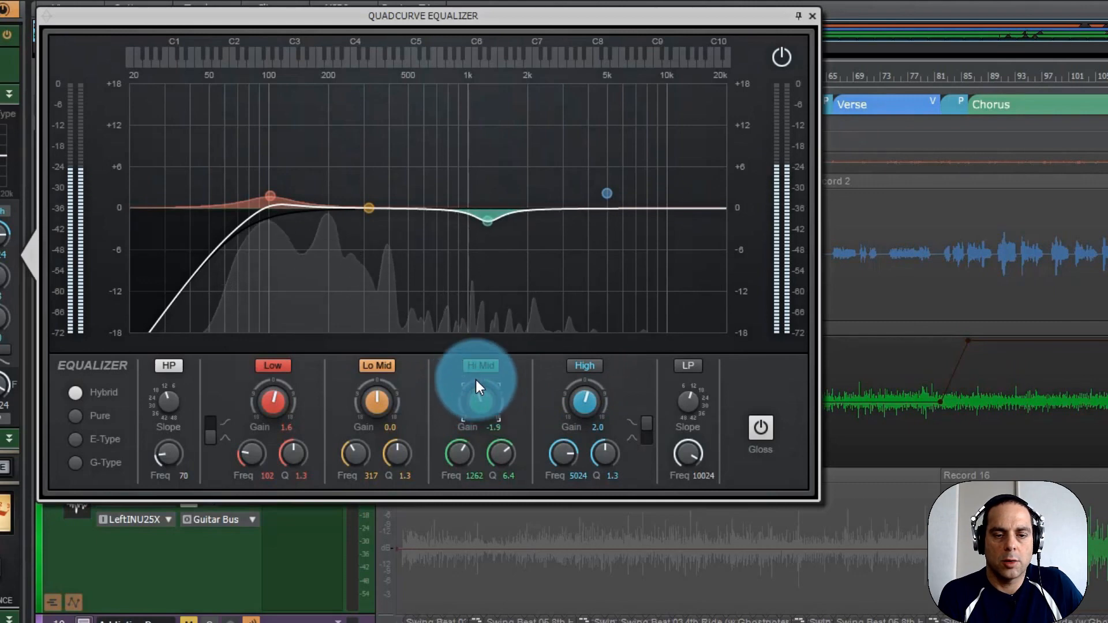
{"action": "left_click_drag", "start_coordinate": [460, 445], "coordinate": [462, 445]}
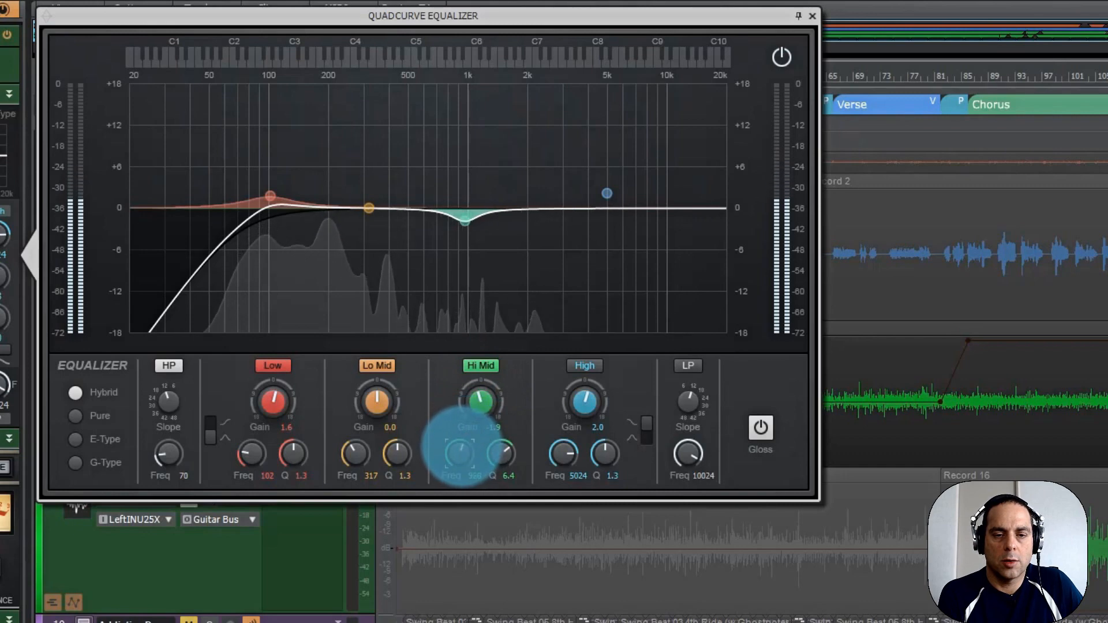
{"action": "left_click", "coordinate": [584, 365]}
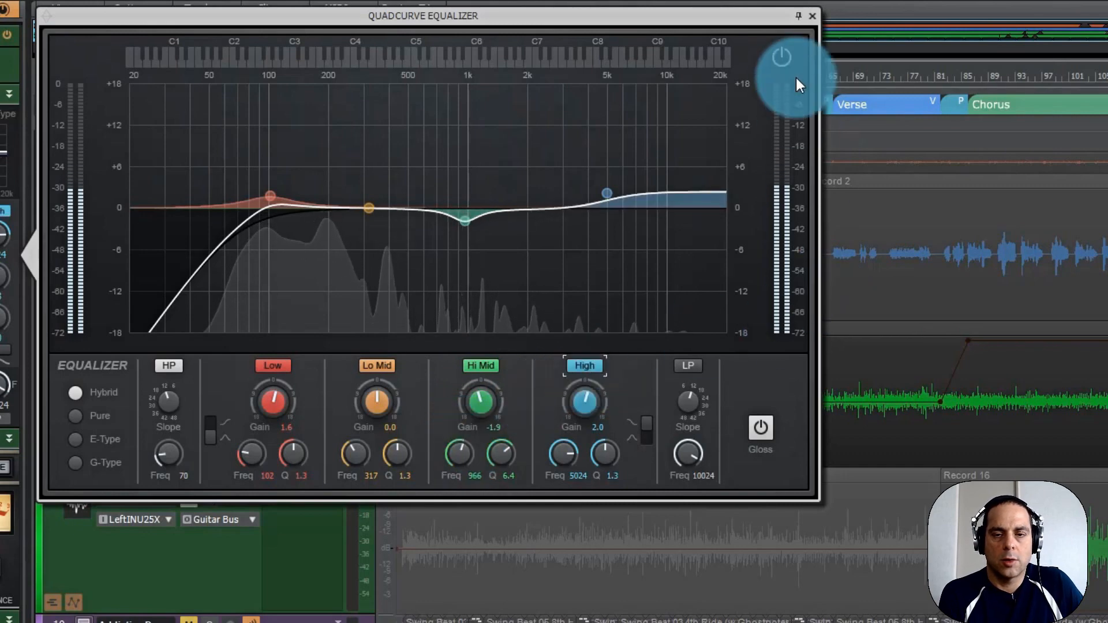
Compare the guitar with the whole equalizer and its Low band bypassed and active, and close the enlarged equalizer.
{"action": "left_click", "coordinate": [780, 60]}
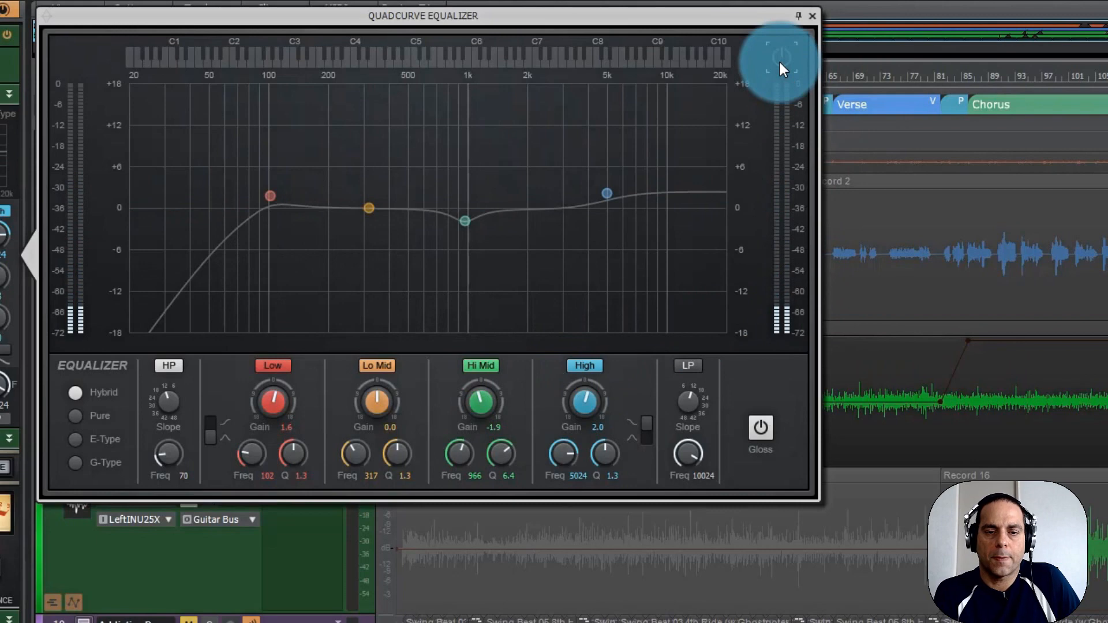
{"action": "left_click", "coordinate": [780, 60]}
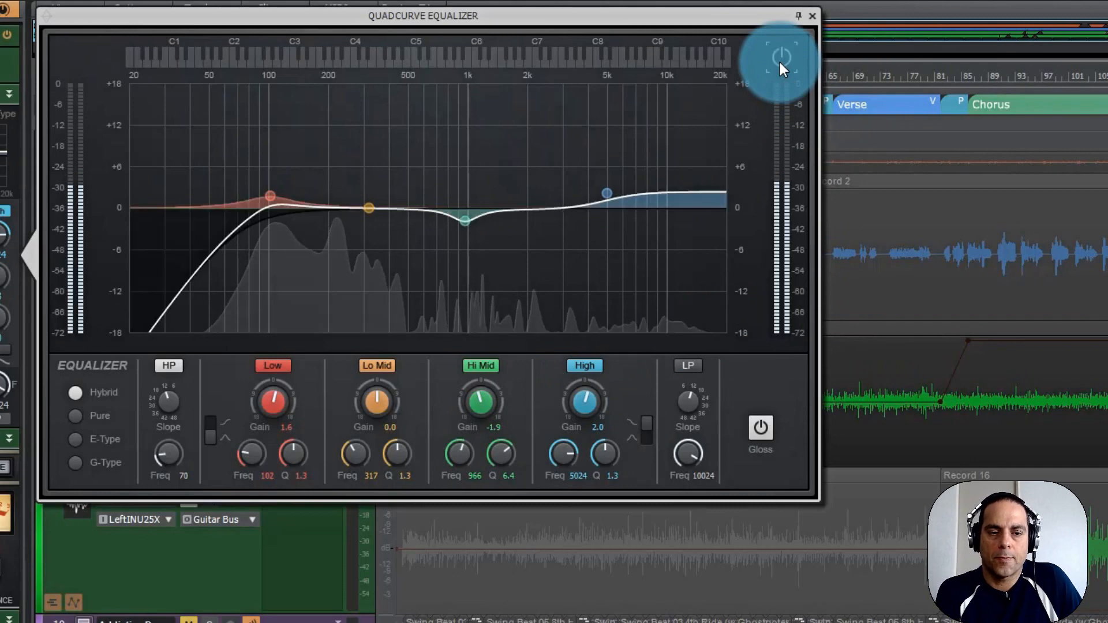
{"action": "left_click", "coordinate": [265, 364]}
{"action": "left_click", "coordinate": [265, 365]}
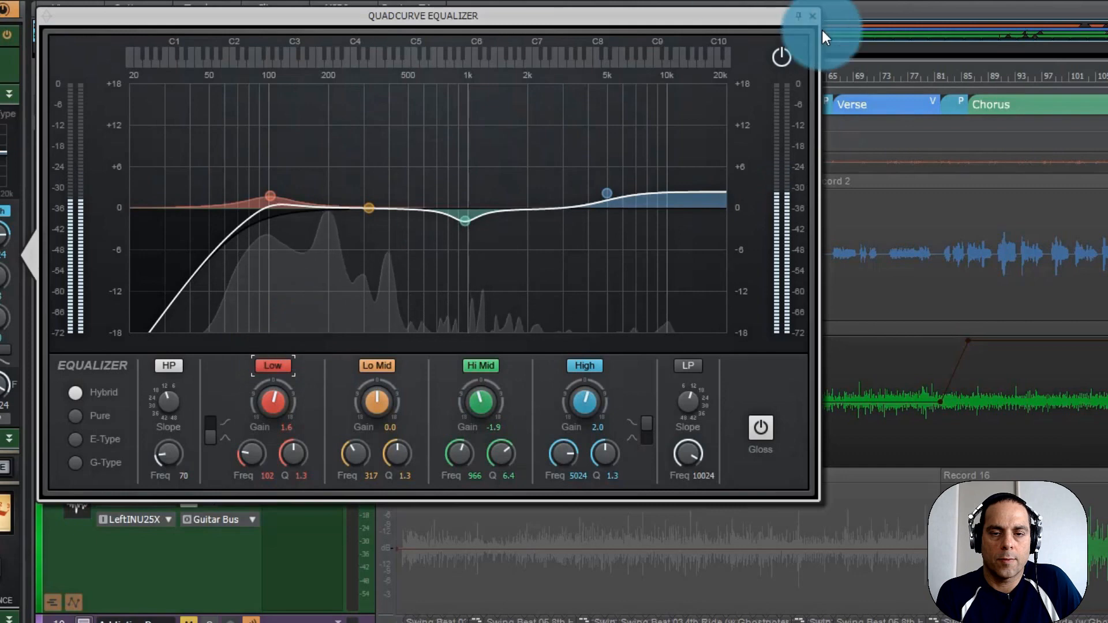
{"action": "left_click", "coordinate": [781, 57]}
{"action": "left_click", "coordinate": [781, 58]}
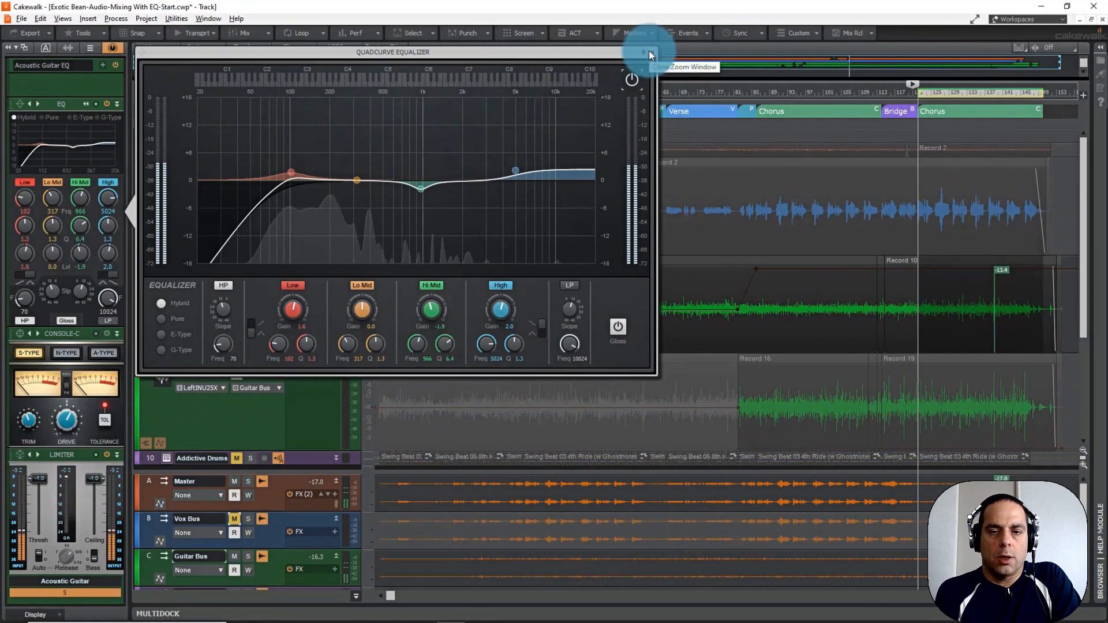
{"action": "left_click", "coordinate": [649, 51]}
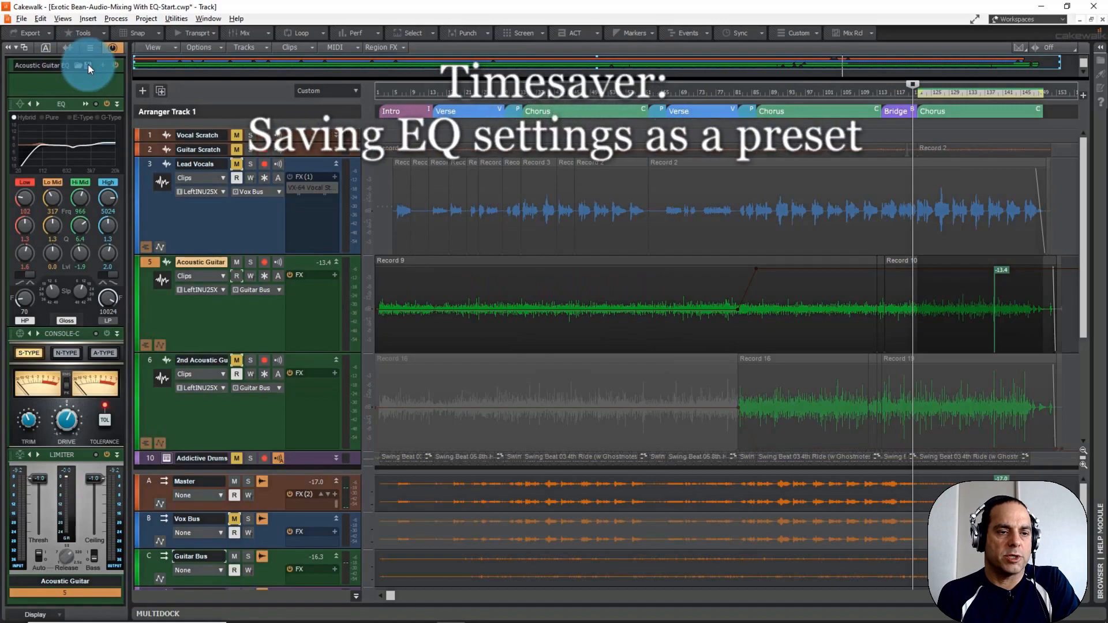
Save the Acoustic Guitar track's ProChannel settings as a preset named "Acoustic Guitar EQ2.pcp".
{"action": "left_click", "coordinate": [88, 64]}
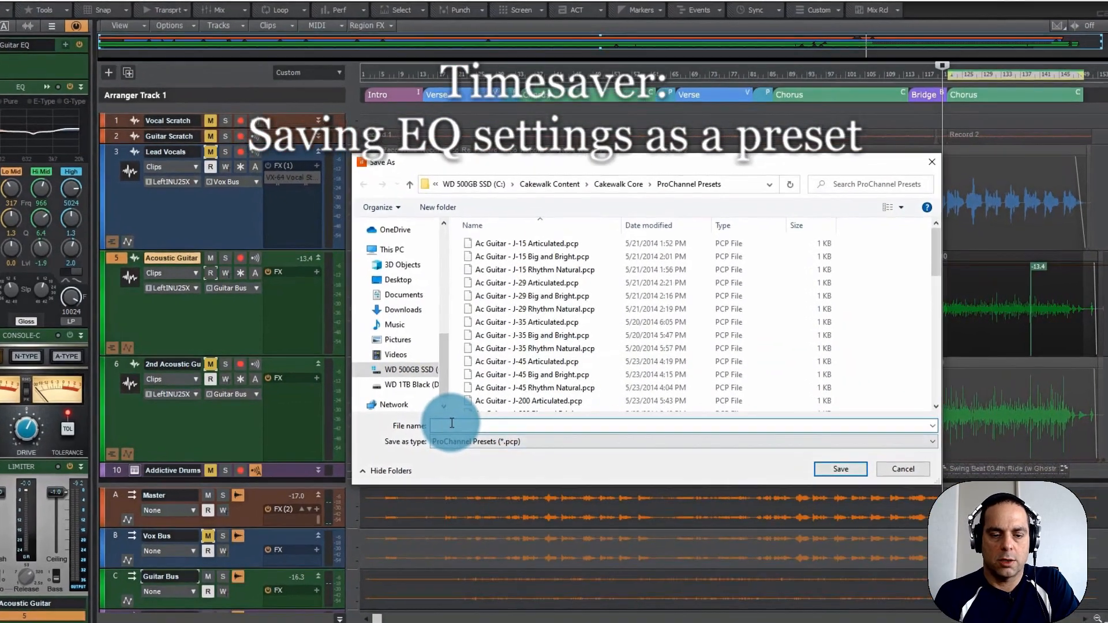
{"action": "left_click", "coordinate": [452, 424]}
{"action": "type", "text": "Acoust"}
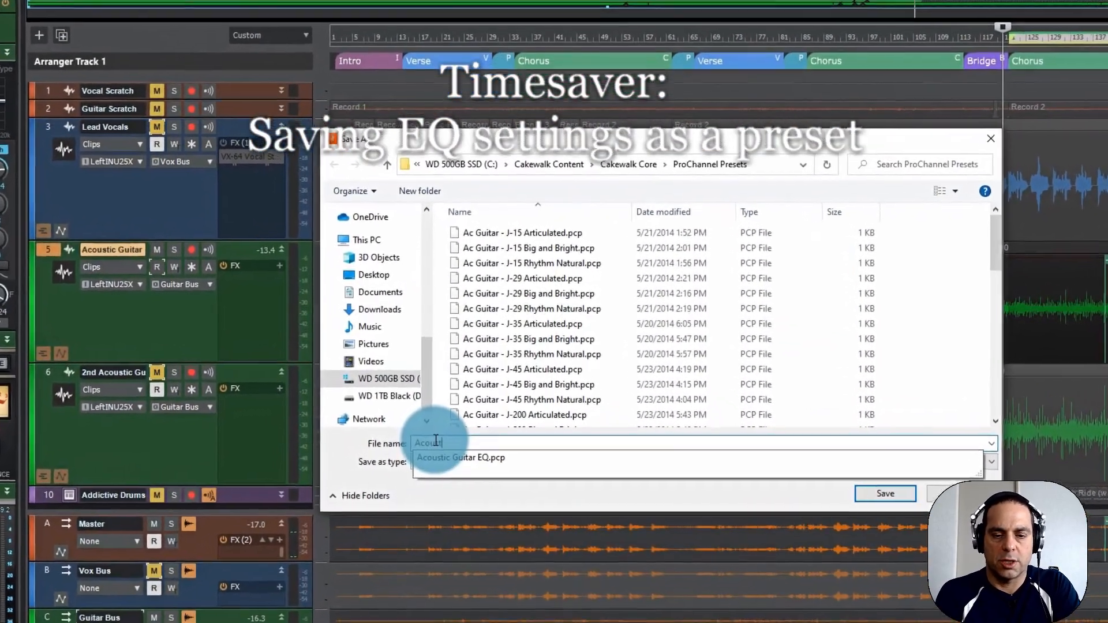
{"action": "key", "text": "Down"}
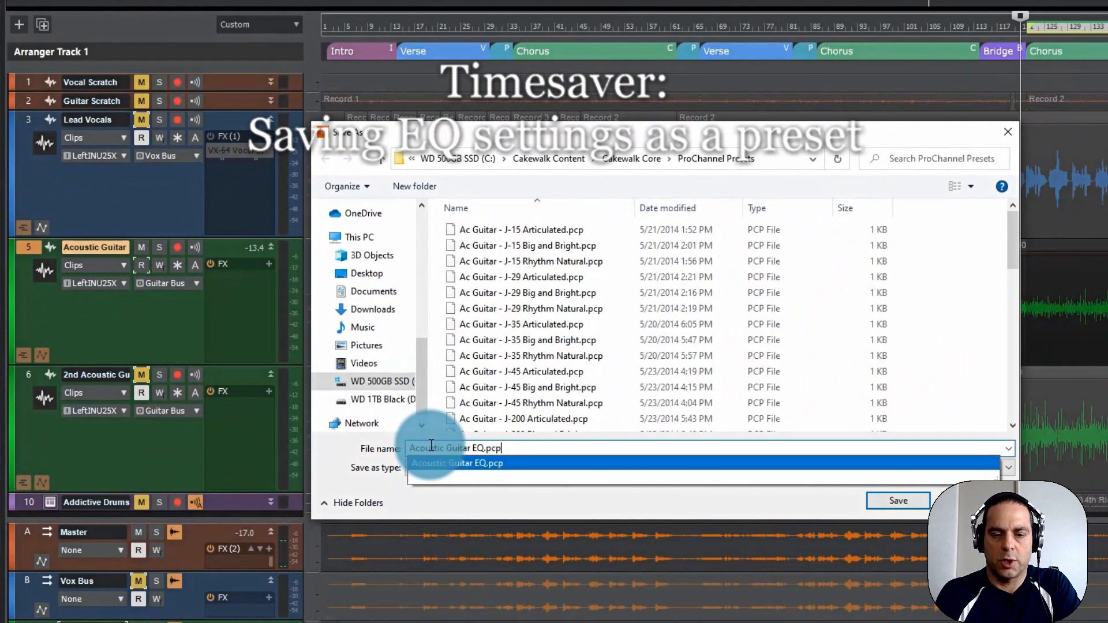
{"action": "key", "text": "Return"}
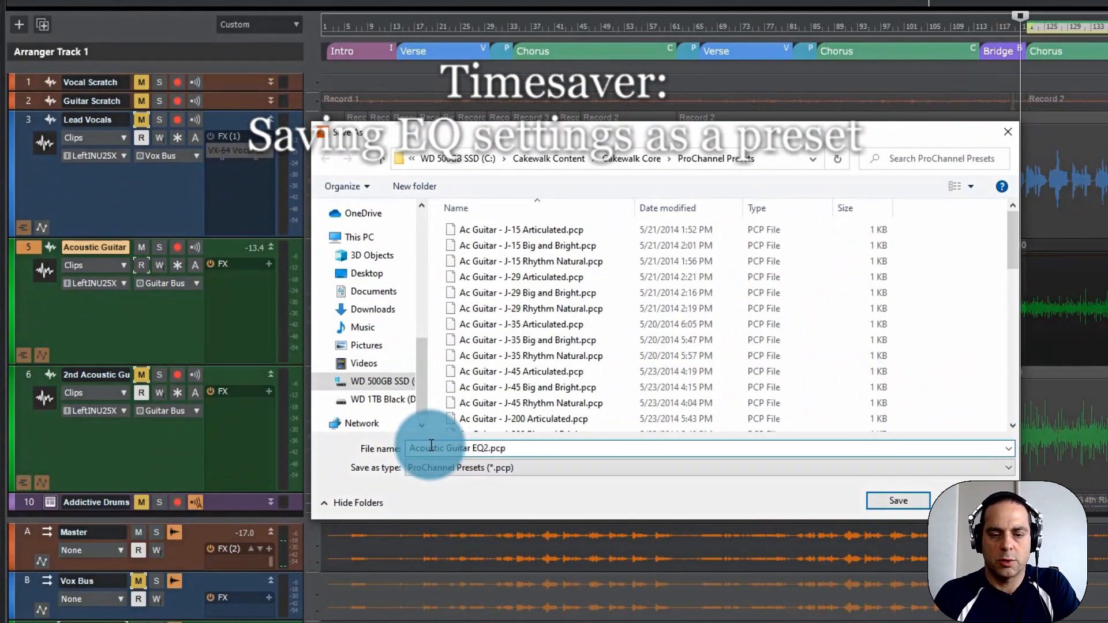
{"action": "key", "text": "Return"}
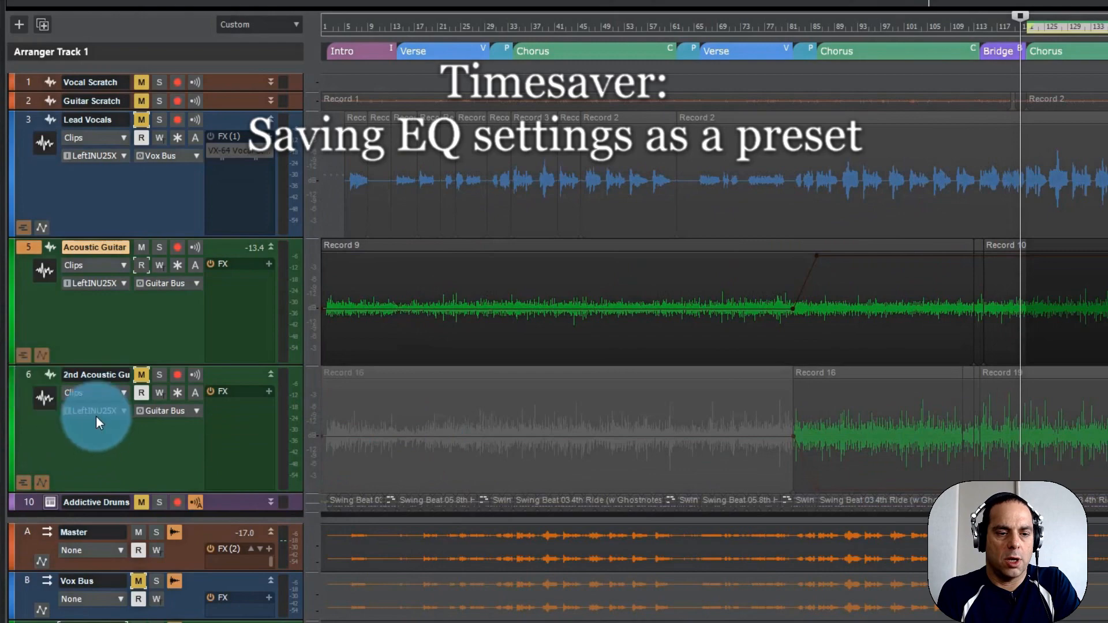
Load the "Acoustic Guitar EQ2.pcp" ProChannel preset on the 2nd Acoustic Guitar track.
{"action": "left_click", "coordinate": [105, 437]}
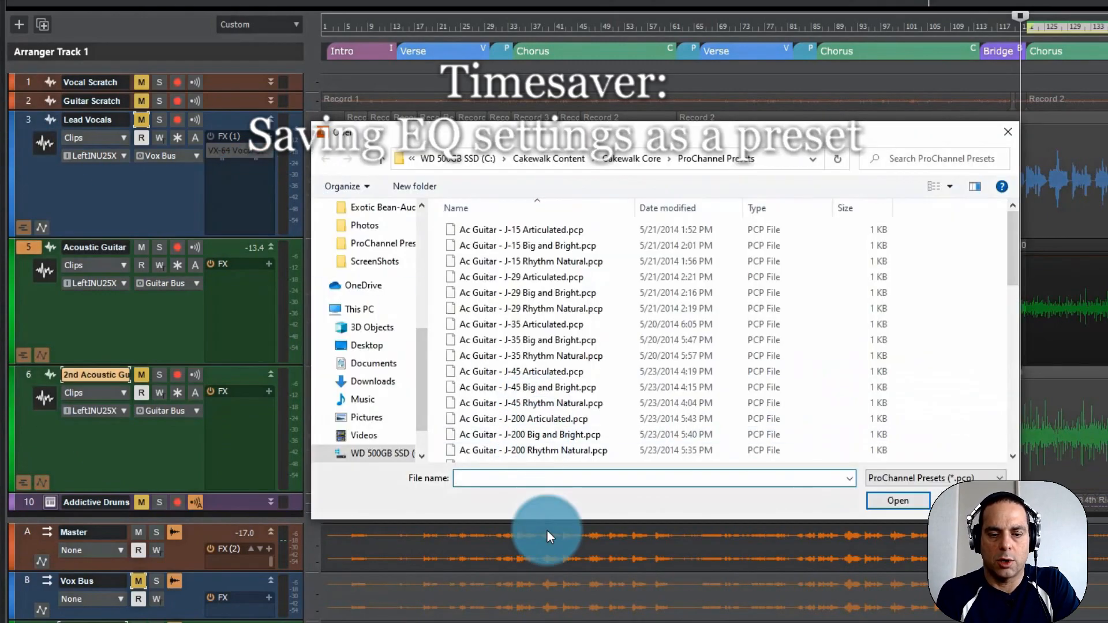
{"action": "type", "text": "aco"}
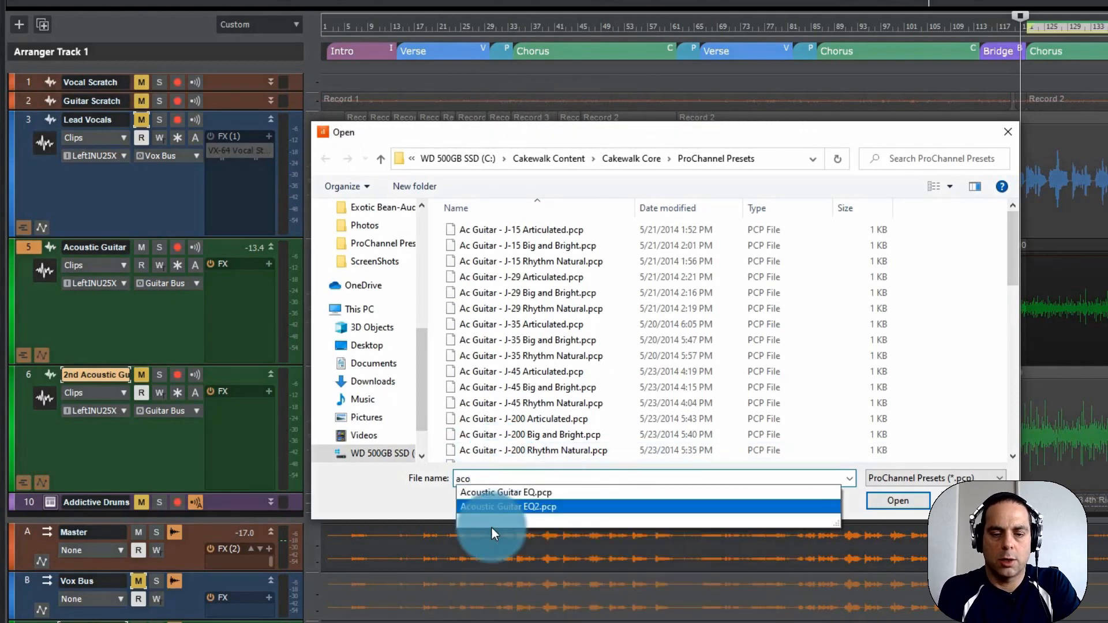
{"action": "left_click", "coordinate": [744, 507]}
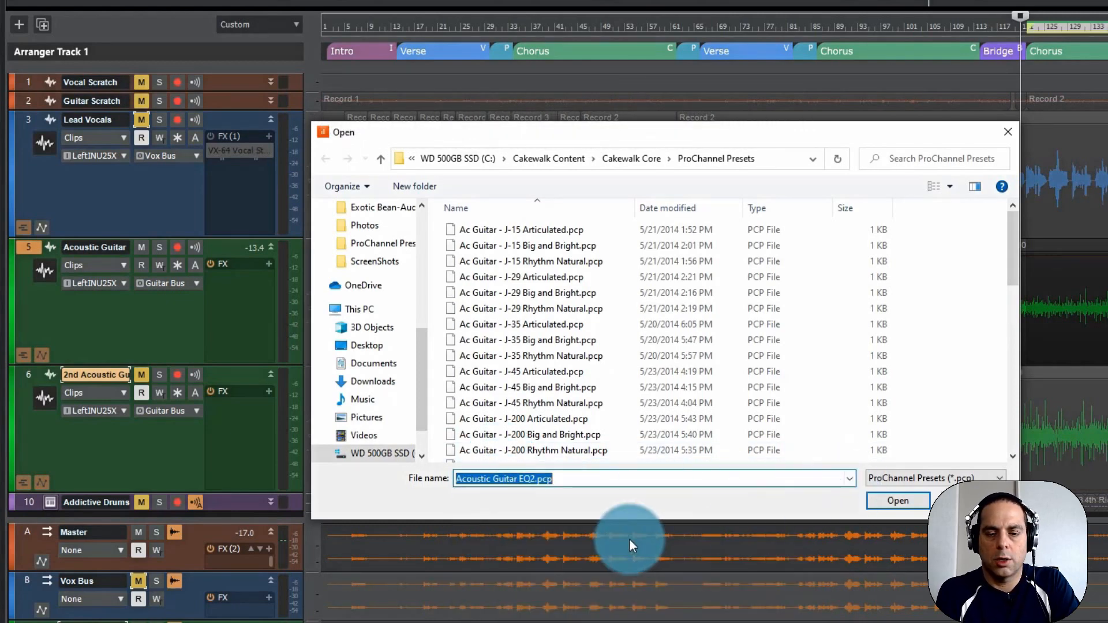
{"action": "left_click", "coordinate": [897, 502]}
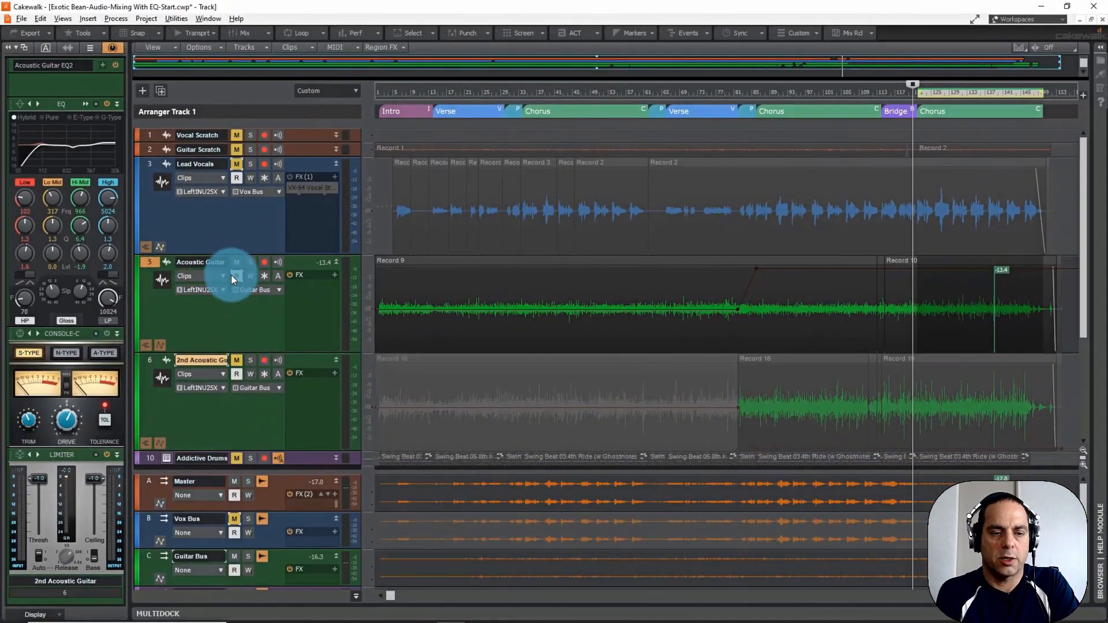
Unmute the 2nd Acoustic Guitar track and compare its sound with the equalizer bypassed and active while the last Chorus plays.
{"action": "left_click", "coordinate": [235, 360]}
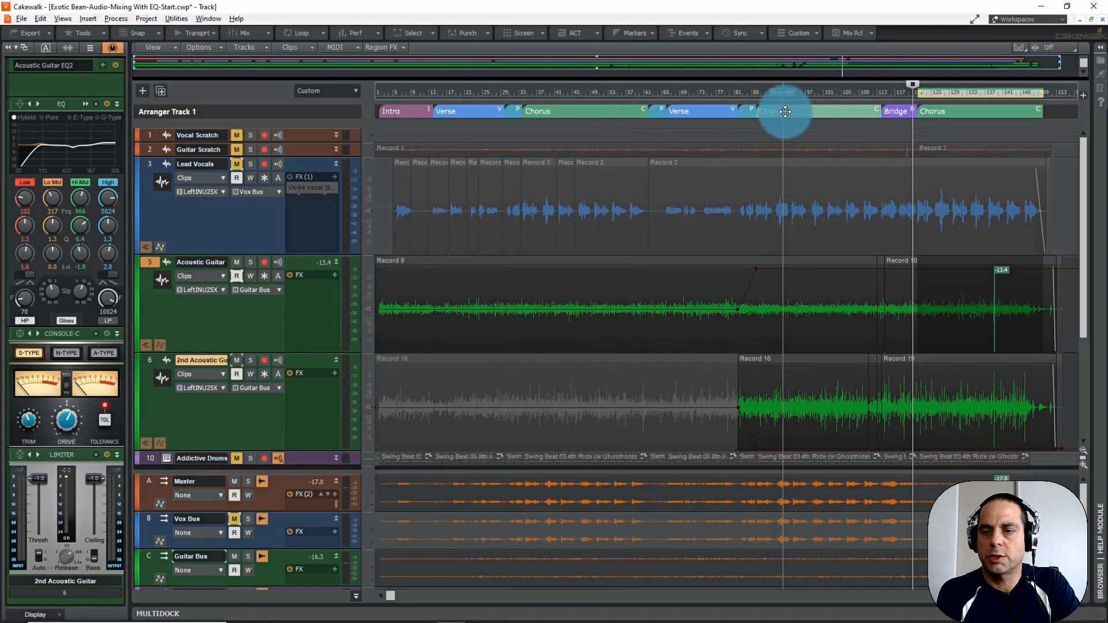
{"action": "key", "text": "space"}
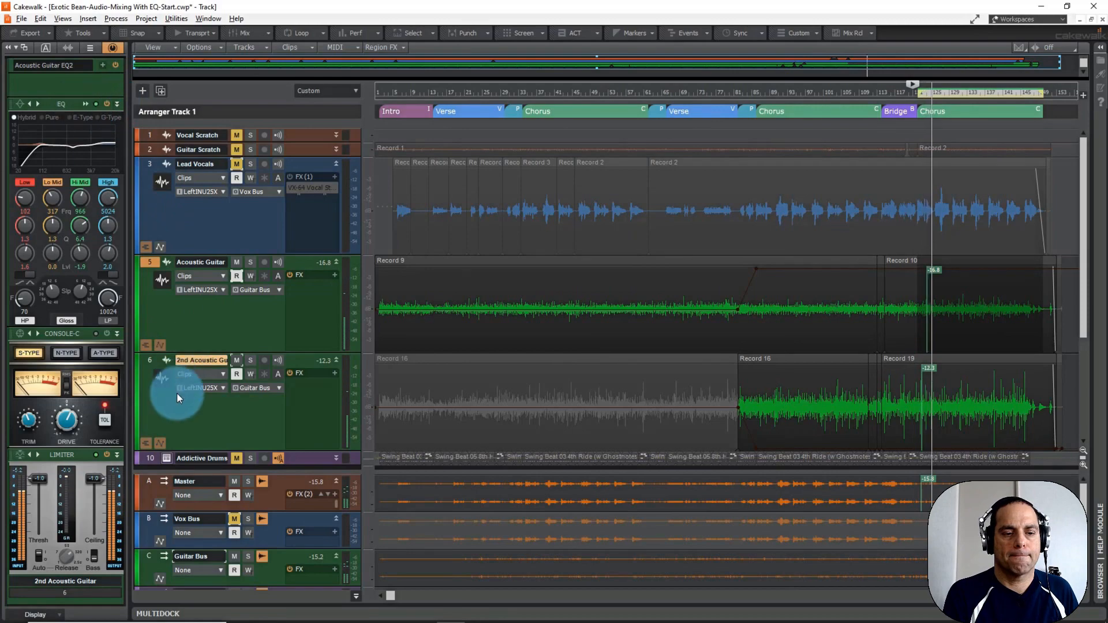
{"action": "left_click", "coordinate": [85, 104]}
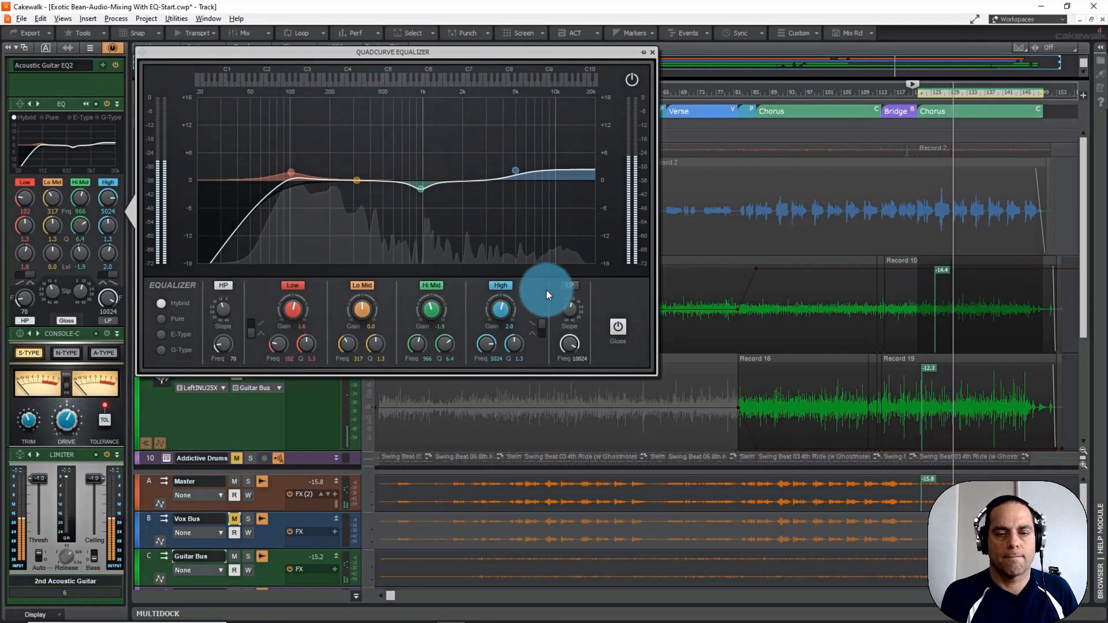
{"action": "left_click", "coordinate": [631, 81]}
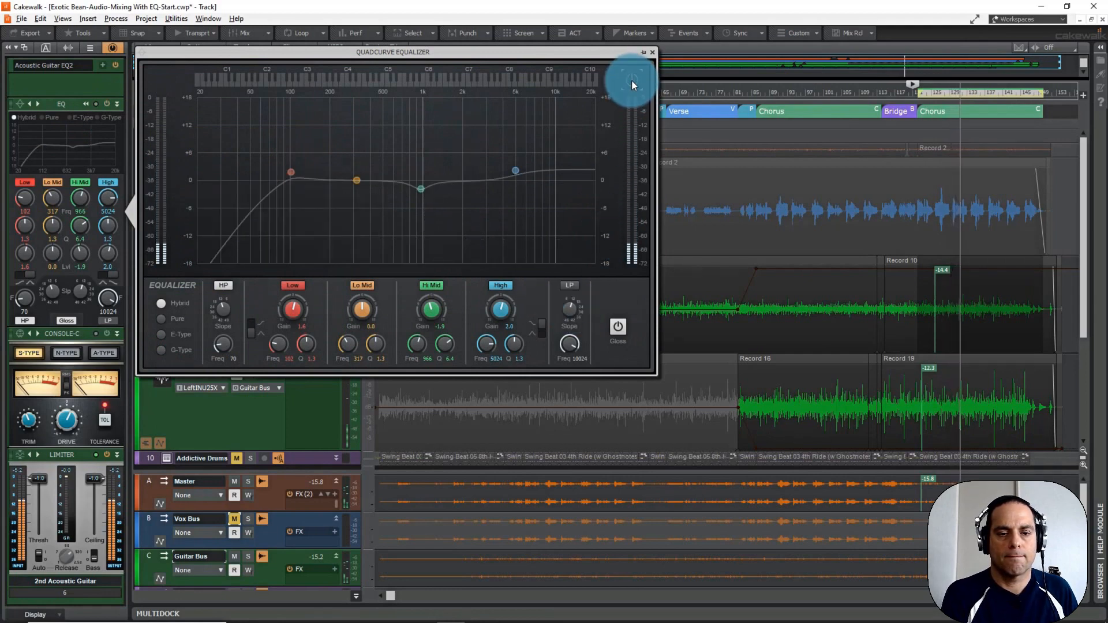
{"action": "left_click", "coordinate": [631, 81]}
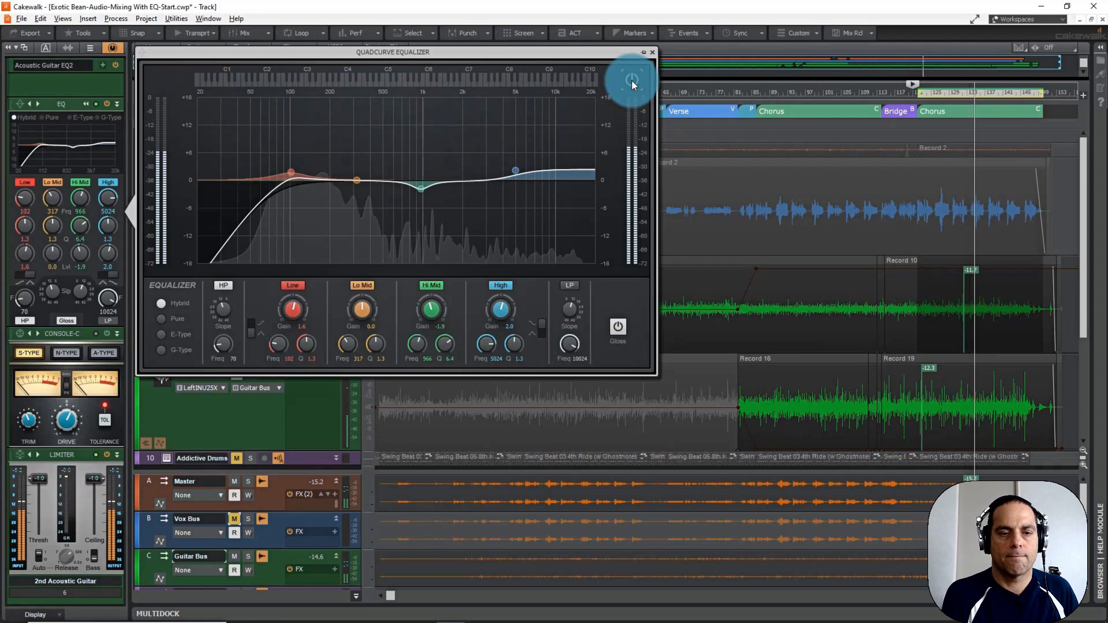
{"action": "left_click", "coordinate": [653, 50]}
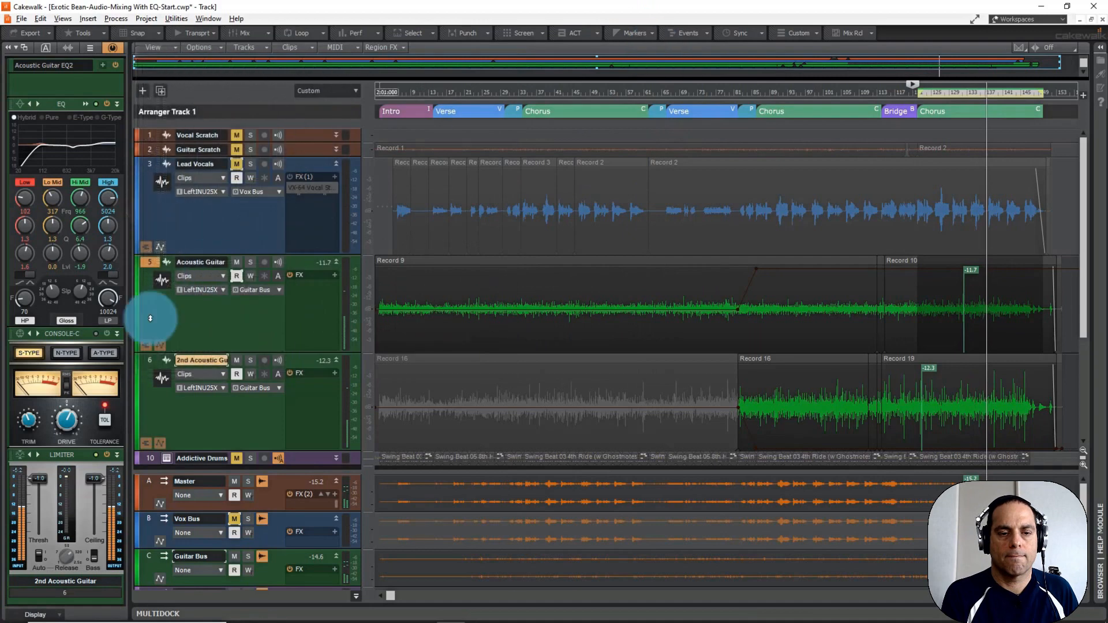
Unmute the Lead Vocals track and the Vox Bus to hear them with both guitars, and stop playback.
{"action": "left_click", "coordinate": [182, 336]}
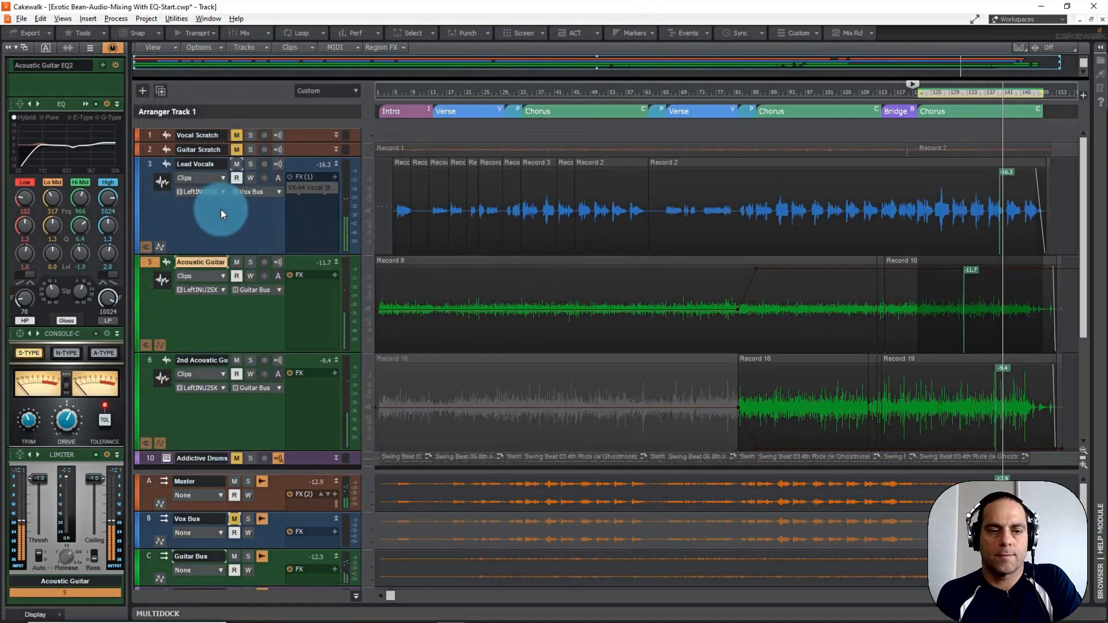
{"action": "left_click", "coordinate": [233, 518]}
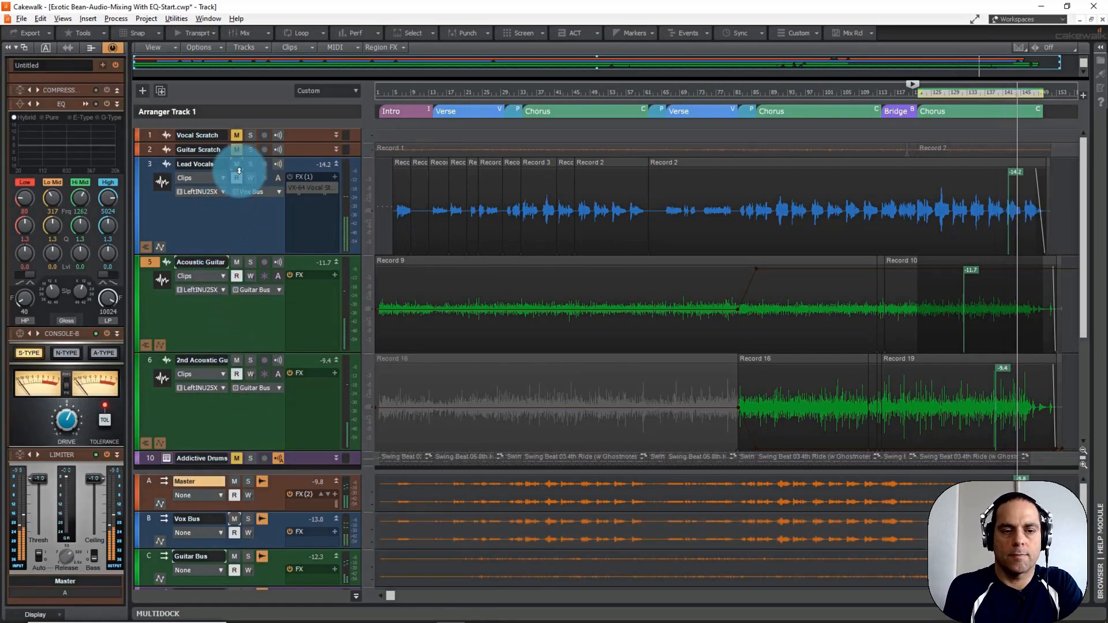
{"action": "key", "text": "space"}
Open the Lead Vocals track's VX-64 Vocal Strip, placed clear of the track controls, and solo the track.
{"action": "left_click", "coordinate": [206, 212]}
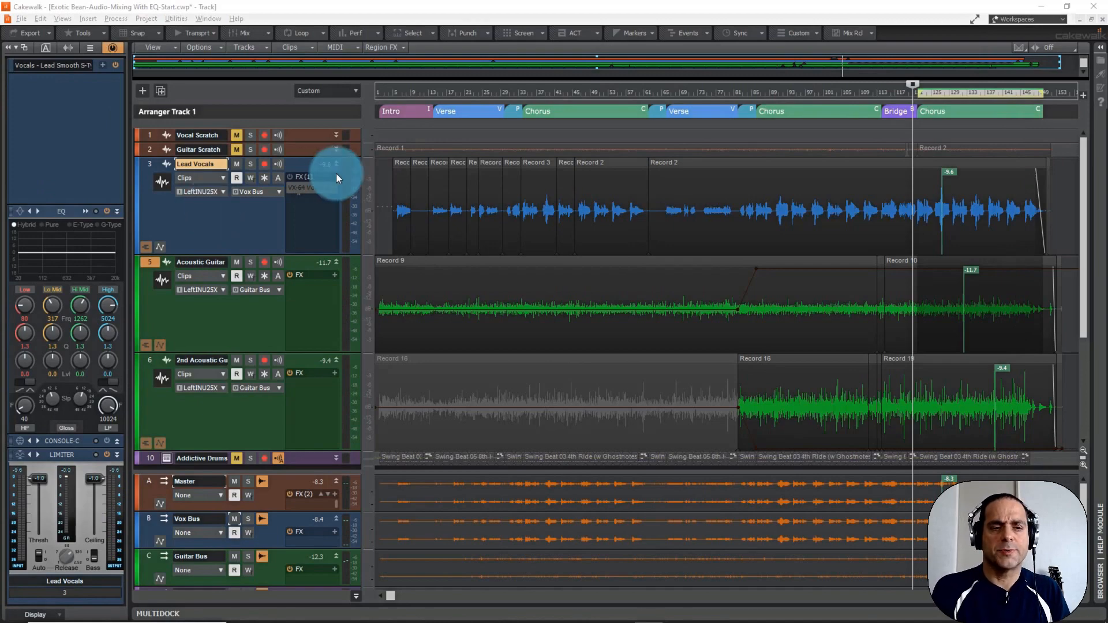
{"action": "double_click", "coordinate": [306, 186]}
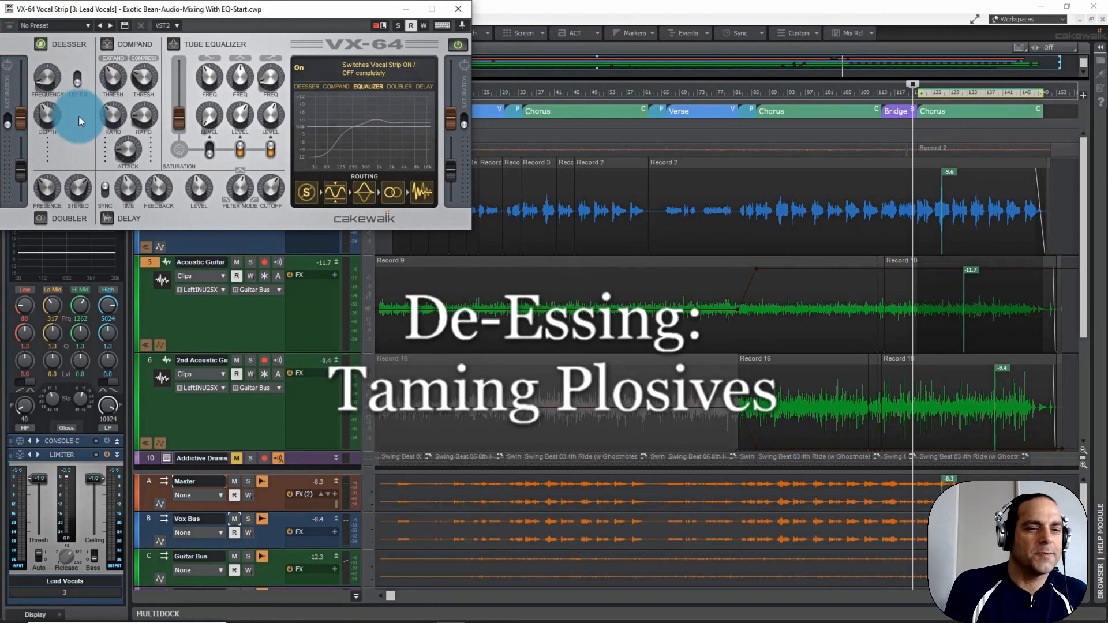
{"action": "left_click_drag", "start_coordinate": [341, 9], "coordinate": [750, 50]}
{"action": "left_click", "coordinate": [250, 164]}
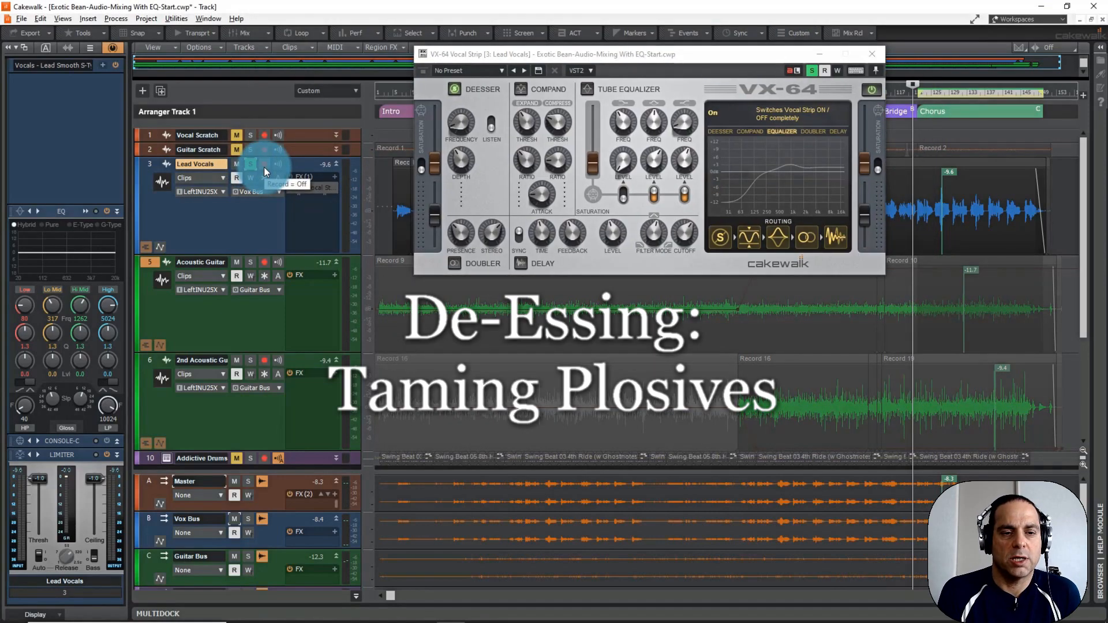
Minimize the VX-64 Vocal Strip, loop the first Verse from 14:01:000 to 18:01:000, and play the soloed Lead Vocals there.
{"action": "left_click", "coordinate": [490, 121]}
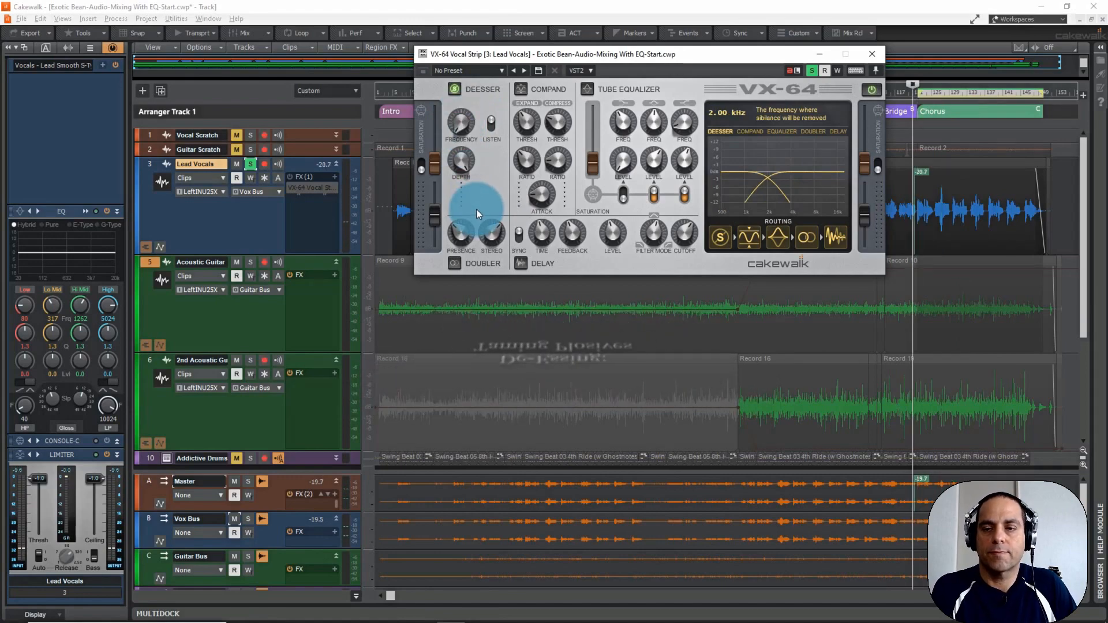
{"action": "left_click", "coordinate": [820, 53]}
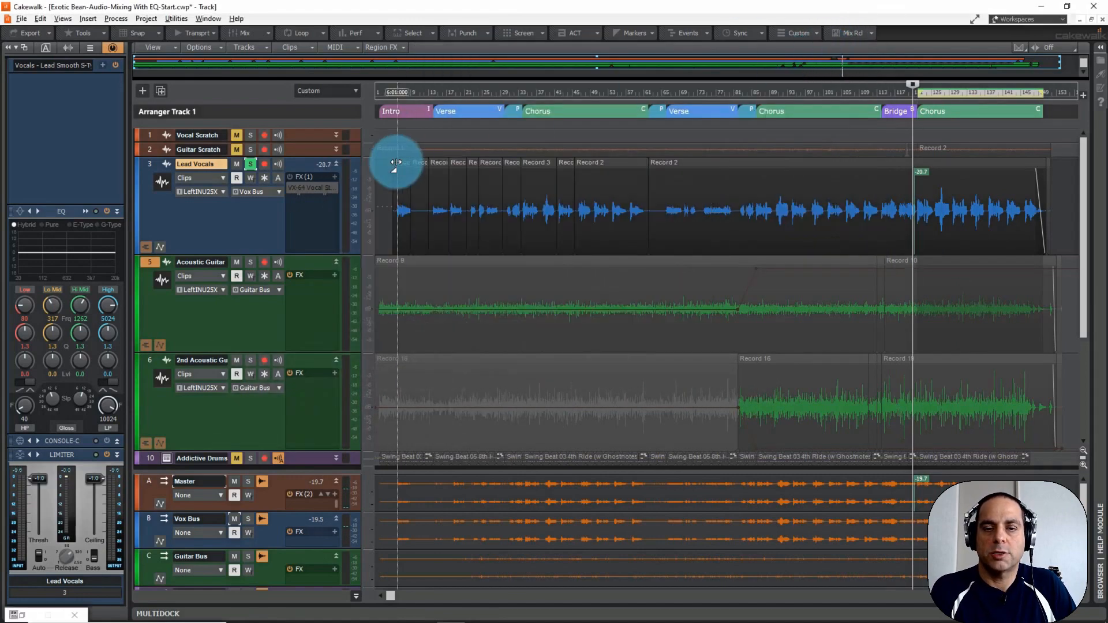
{"action": "left_click_drag", "start_coordinate": [433, 97], "coordinate": [452, 96]}
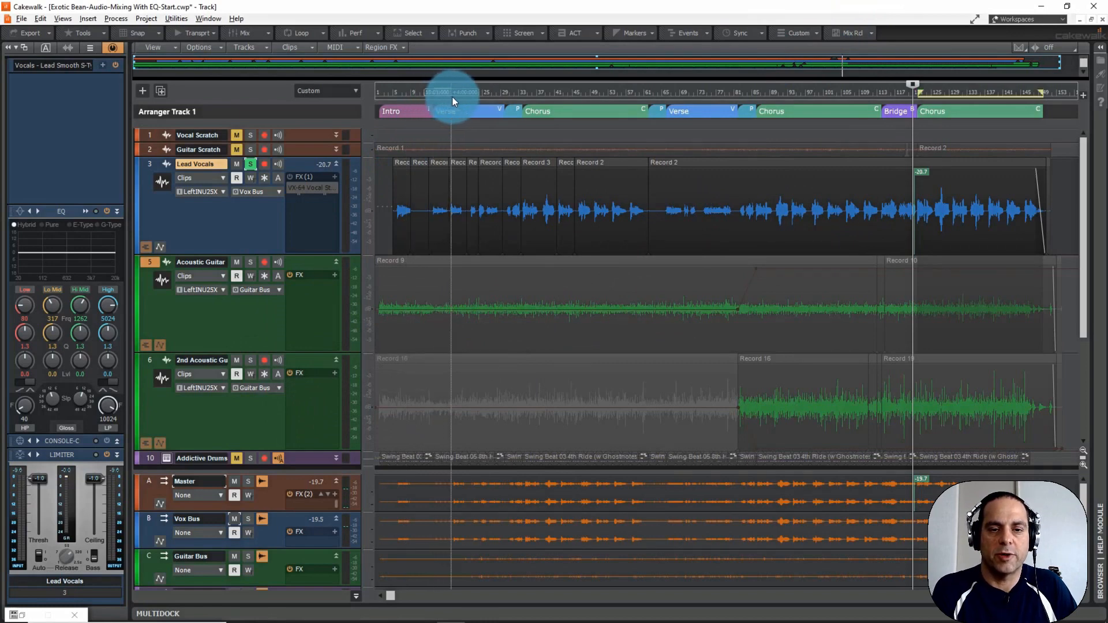
{"action": "left_click", "coordinate": [296, 30]}
{"action": "left_click", "coordinate": [273, 74]}
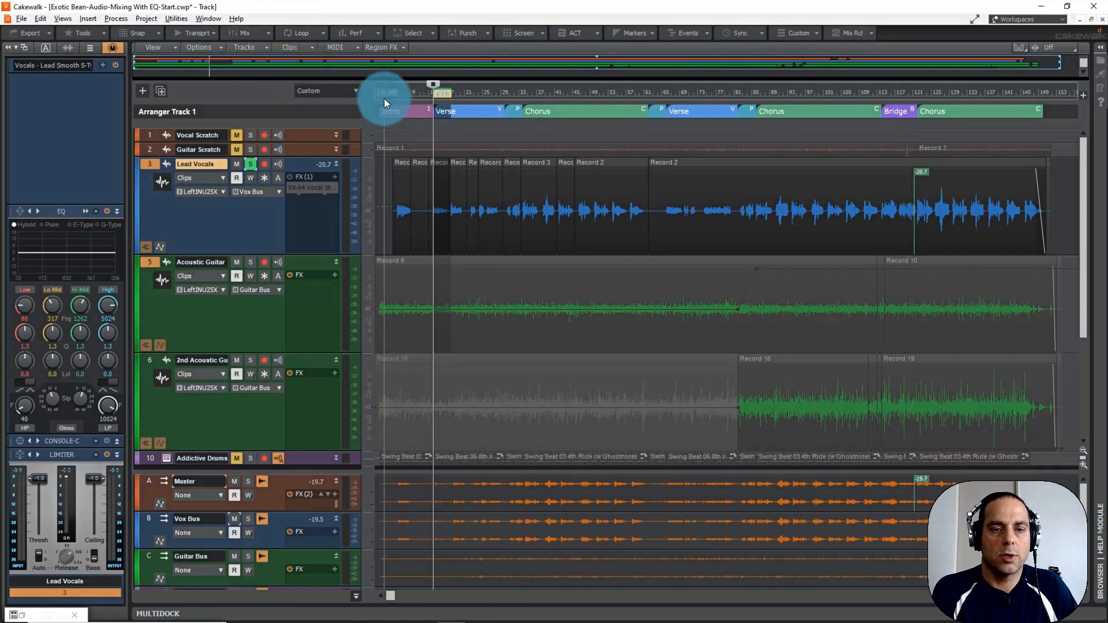
{"action": "key", "text": "space"}
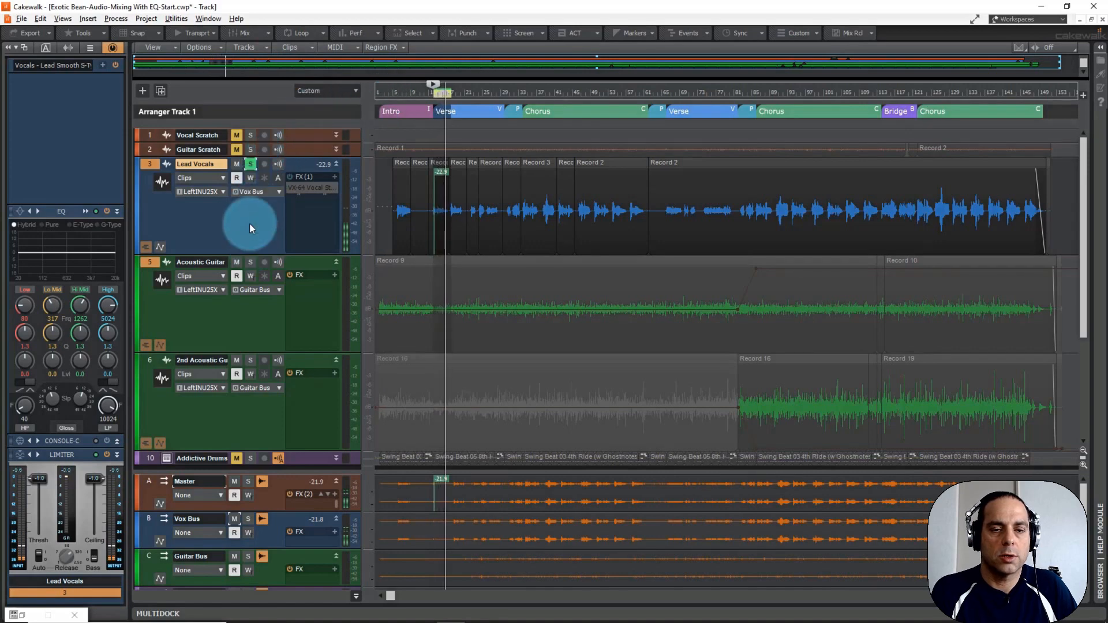
{"action": "key", "text": "space"}
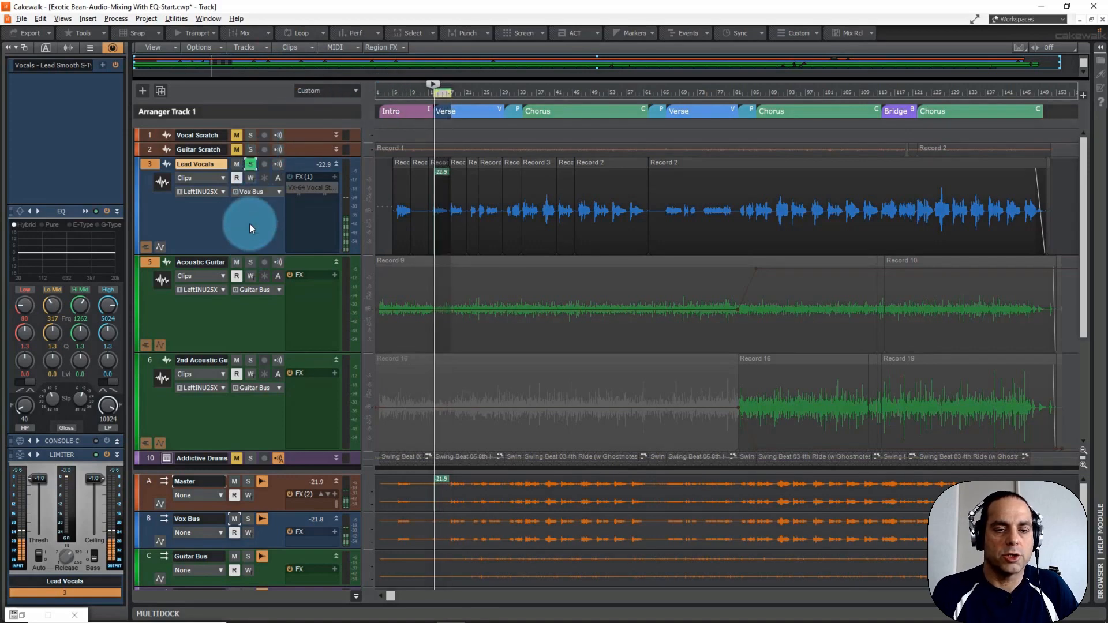
Reopen the VX-64 Vocal Strip on the Lead Vocals track and enable it with its de-esser switched on.
{"action": "double_click", "coordinate": [304, 187]}
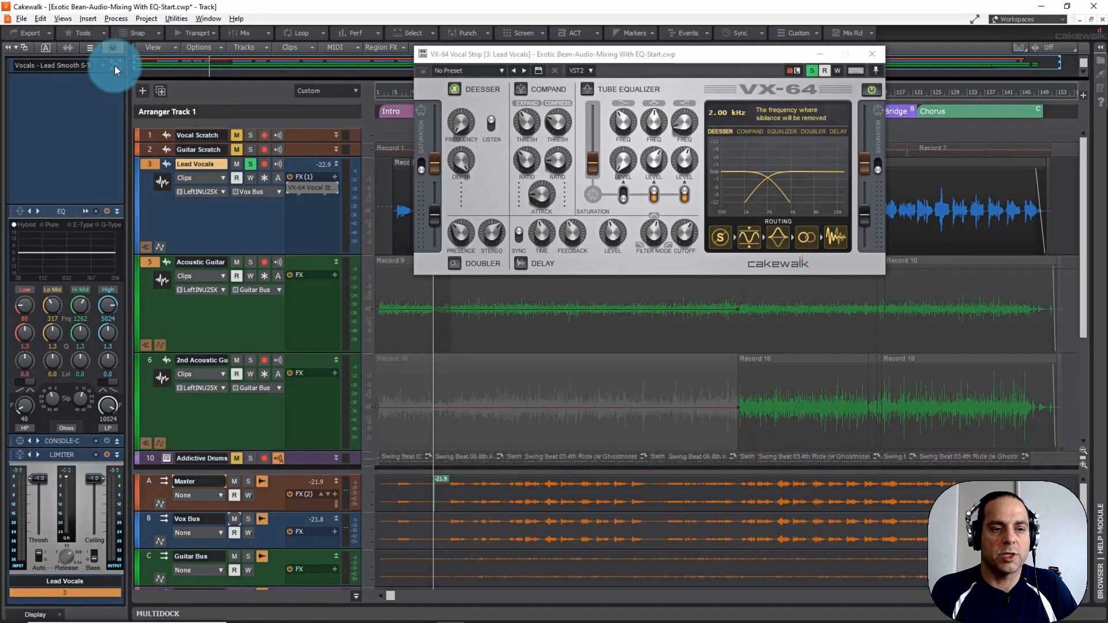
{"action": "left_click", "coordinate": [289, 176]}
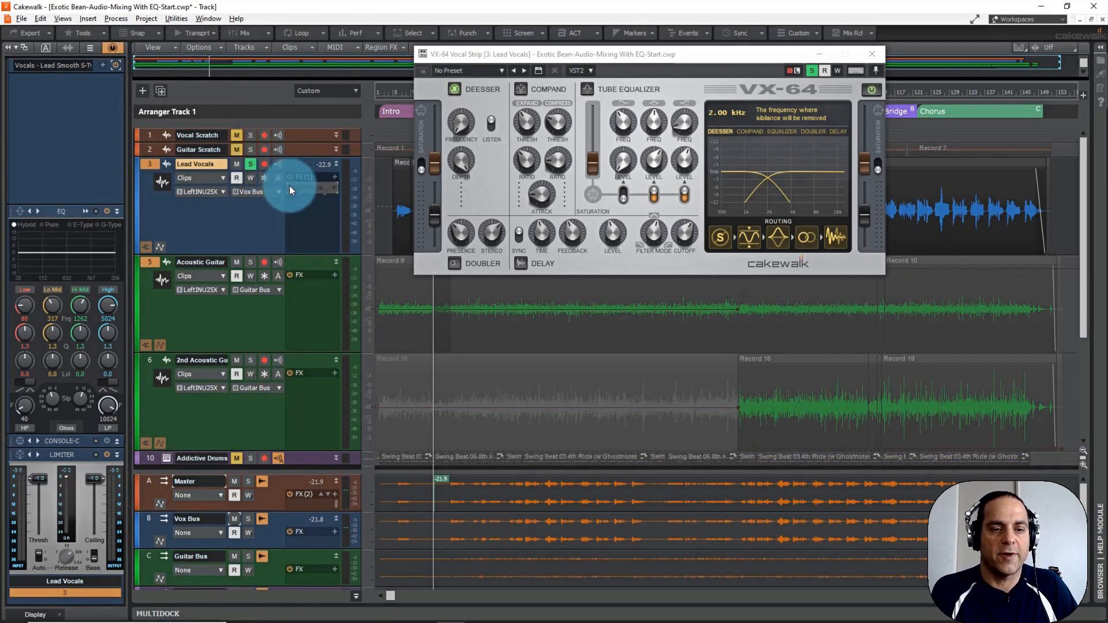
{"action": "left_click", "coordinate": [290, 176]}
{"action": "double_click", "coordinate": [300, 186]}
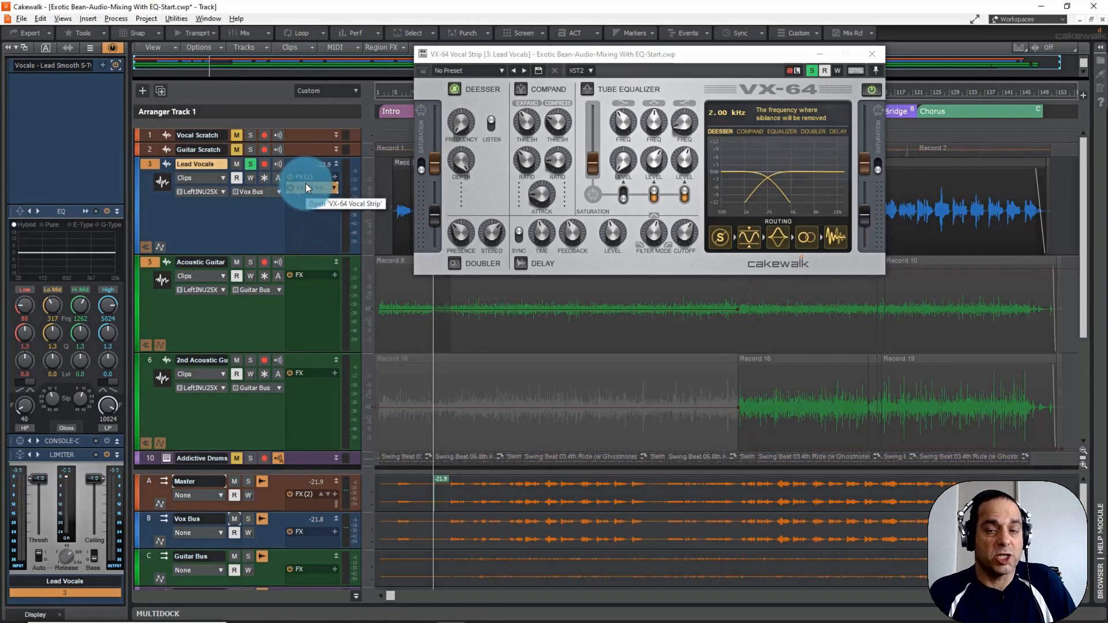
{"action": "left_click", "coordinate": [454, 88]}
{"action": "left_click", "coordinate": [454, 88]}
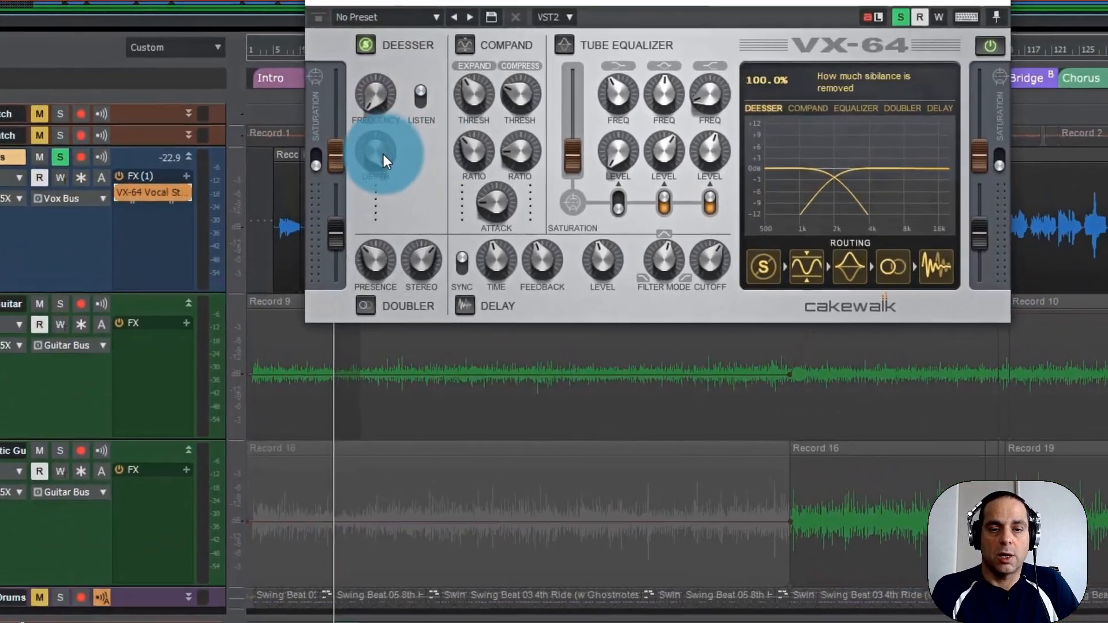
Raise the de-esser's depth, listen to only the removed signal while sweeping the frequency, and set it to 2.35 kHz.
{"action": "left_click_drag", "start_coordinate": [417, 162], "coordinate": [416, 167]}
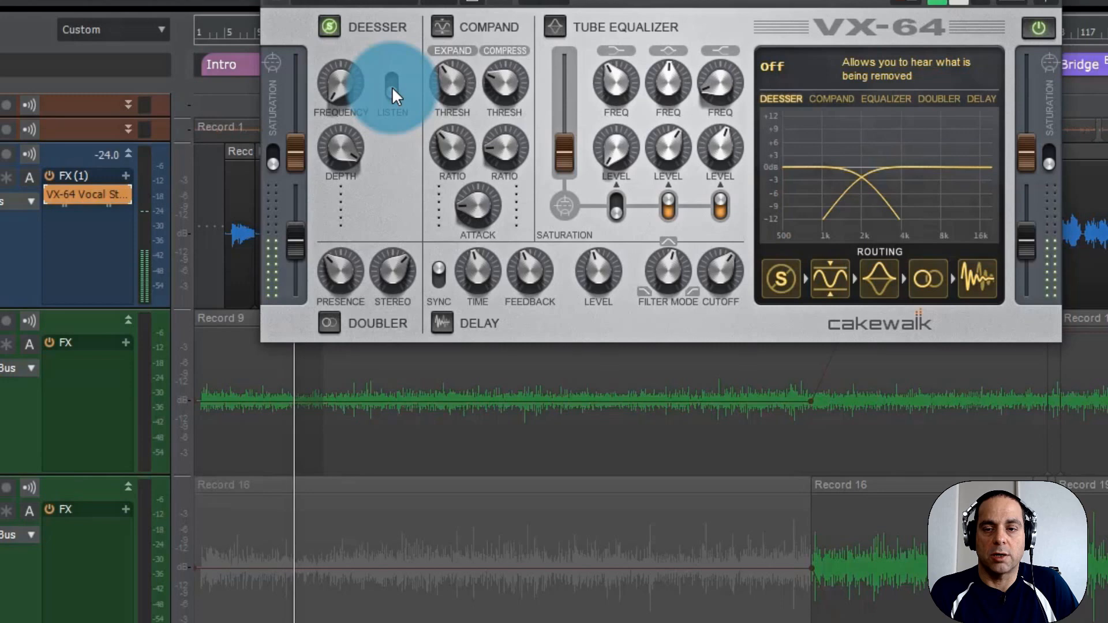
{"action": "left_click", "coordinate": [392, 86]}
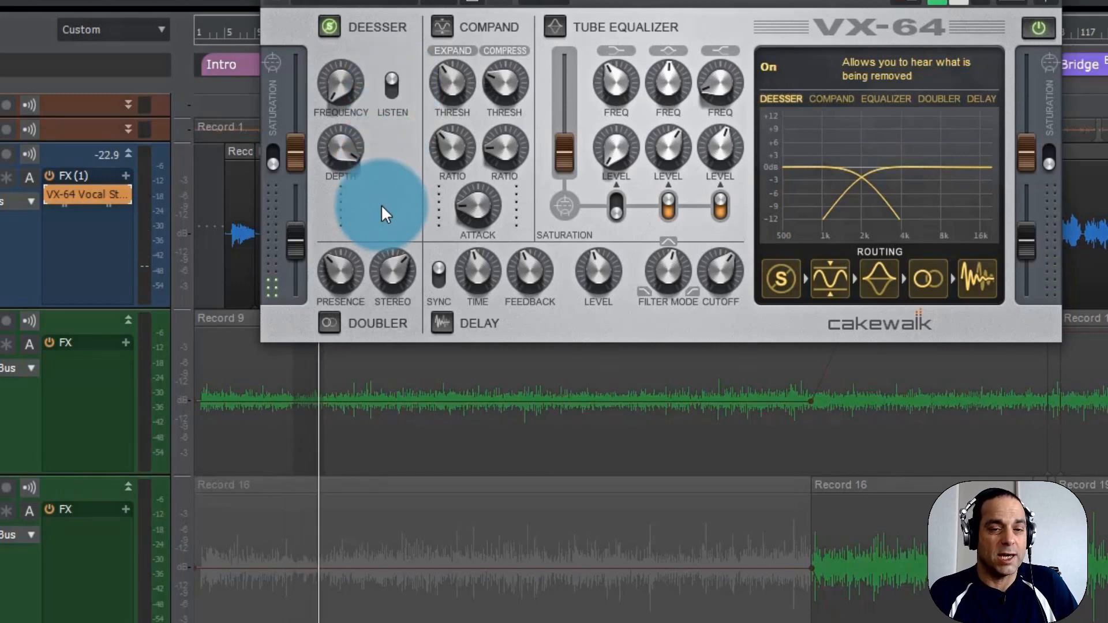
{"action": "mouse_move", "coordinate": [337, 84]}
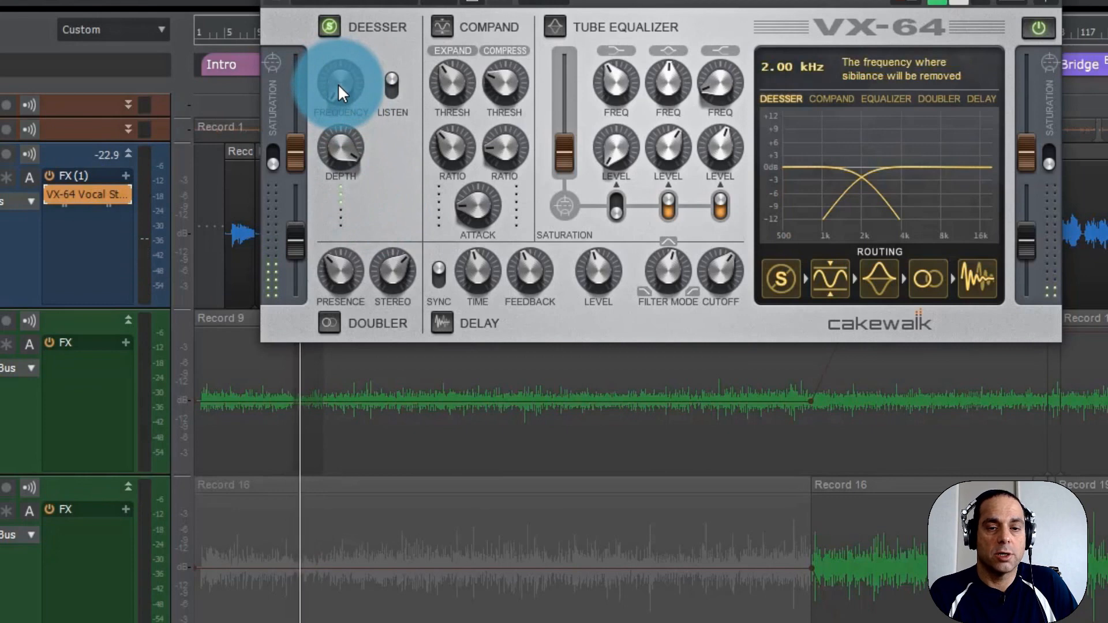
{"action": "left_click_drag", "start_coordinate": [337, 85], "coordinate": [324, 50]}
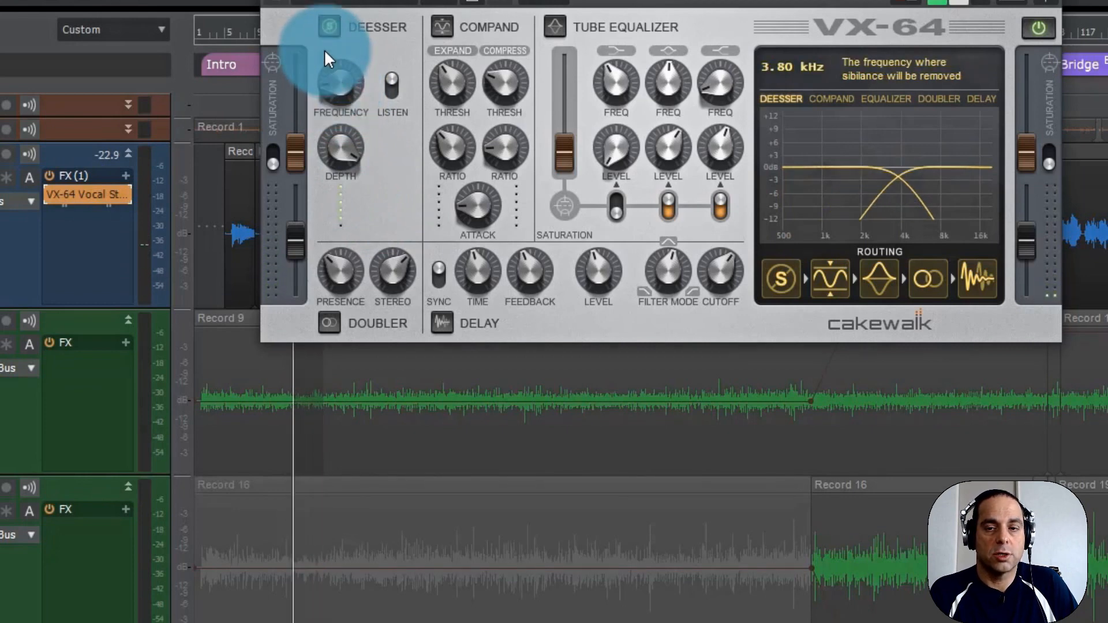
{"action": "mouse_move", "coordinate": [337, 75]}
{"action": "left_mouse_down"}
{"action": "mouse_move", "coordinate": [341, 54]}
{"action": "mouse_move", "coordinate": [340, 65]}
{"action": "left_mouse_up"}
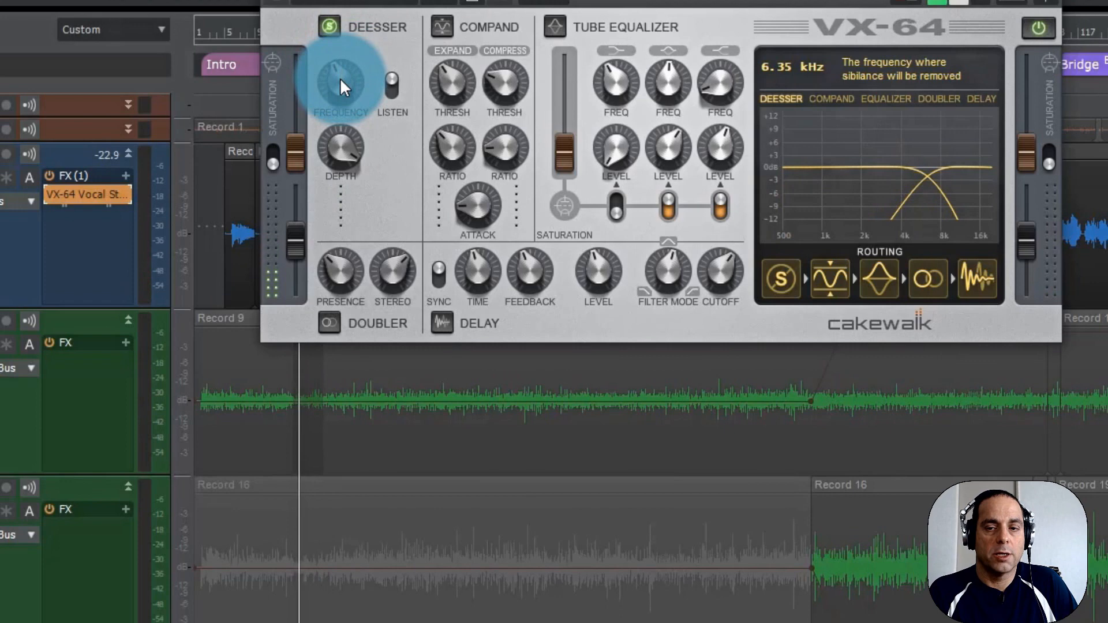
{"action": "left_click_drag", "start_coordinate": [341, 81], "coordinate": [337, 64]}
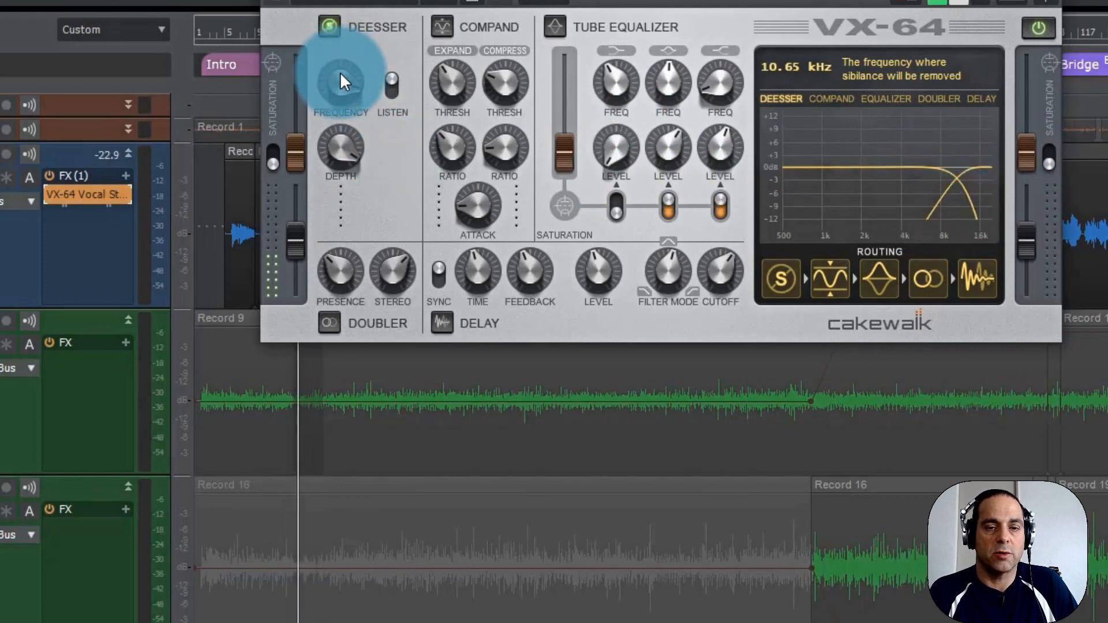
{"action": "mouse_move", "coordinate": [340, 72]}
{"action": "left_mouse_down"}
{"action": "mouse_move", "coordinate": [340, 105]}
{"action": "mouse_move", "coordinate": [339, 93]}
{"action": "left_mouse_up"}
{"action": "left_click_drag", "start_coordinate": [340, 87], "coordinate": [338, 78]}
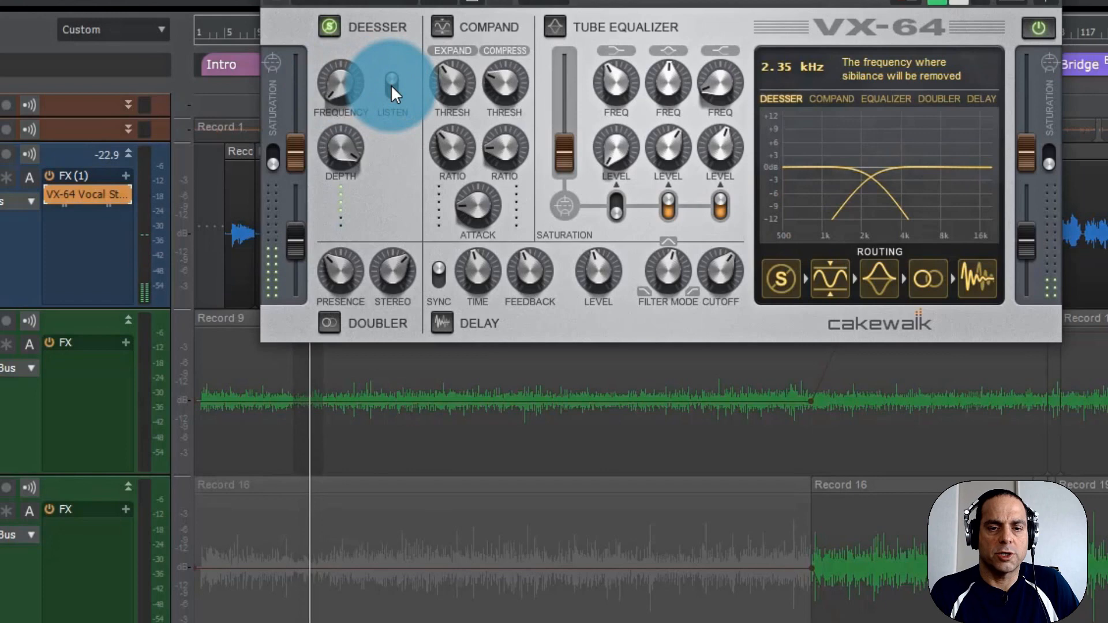
Lower the de-esser's depth, comparing the soloed Lead Vocals with the de-esser off and on.
{"action": "left_click", "coordinate": [329, 22]}
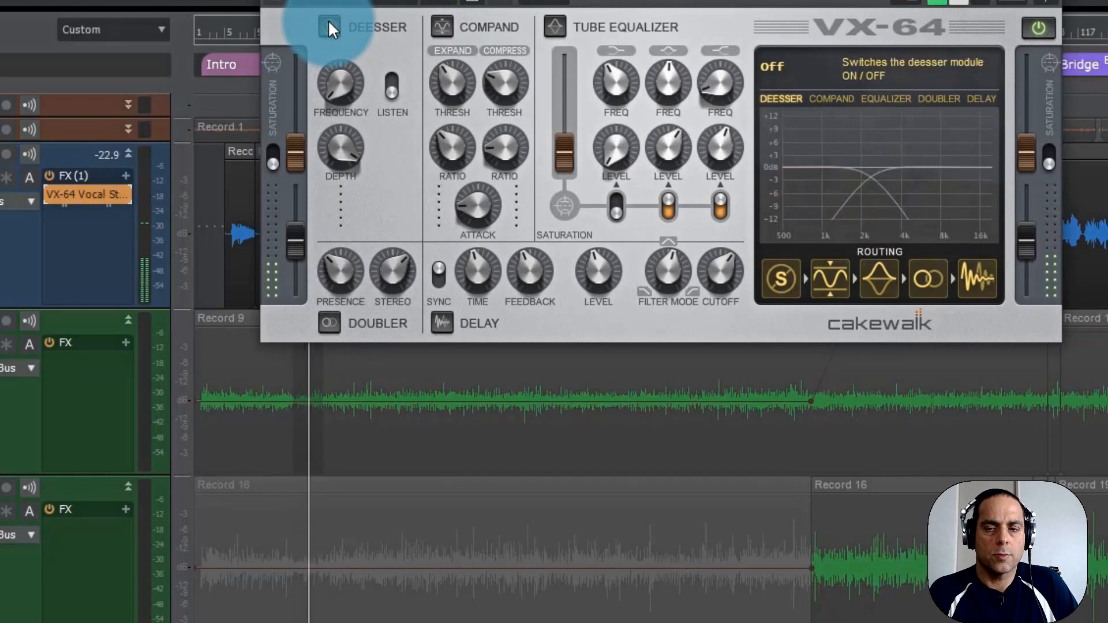
{"action": "left_click", "coordinate": [329, 24]}
{"action": "mouse_move", "coordinate": [344, 137]}
{"action": "left_mouse_down"}
{"action": "mouse_move", "coordinate": [347, 213]}
{"action": "mouse_move", "coordinate": [339, 142]}
{"action": "left_mouse_up"}
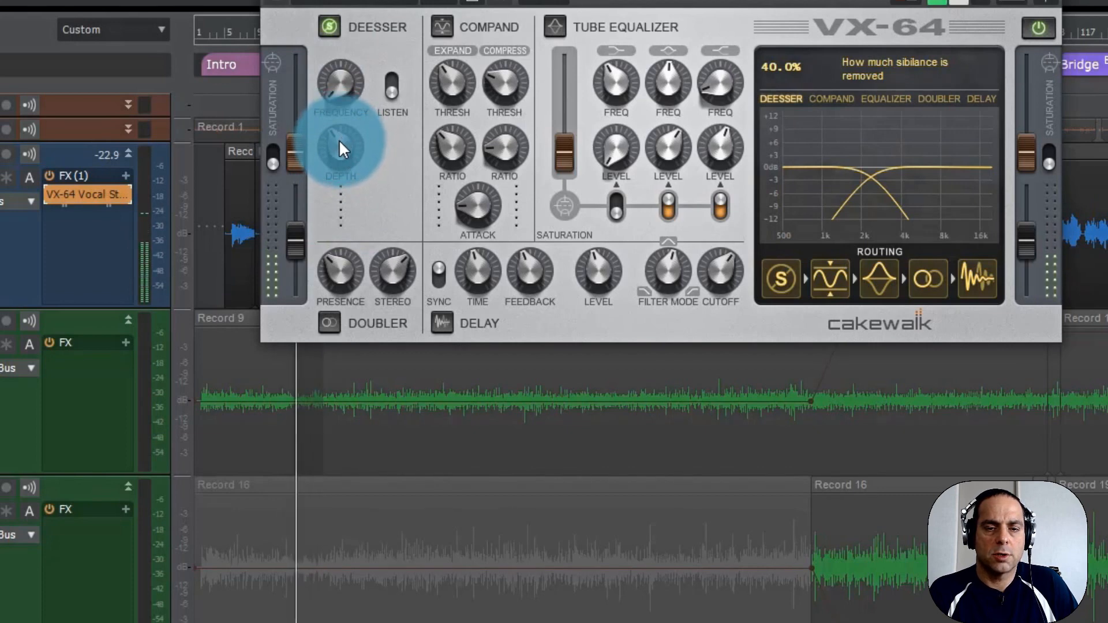
{"action": "mouse_move", "coordinate": [338, 140]}
{"action": "left_mouse_down"}
{"action": "mouse_move", "coordinate": [334, 65]}
{"action": "mouse_move", "coordinate": [334, 153]}
{"action": "mouse_move", "coordinate": [330, 123]}
{"action": "mouse_move", "coordinate": [337, 142]}
{"action": "left_mouse_up"}
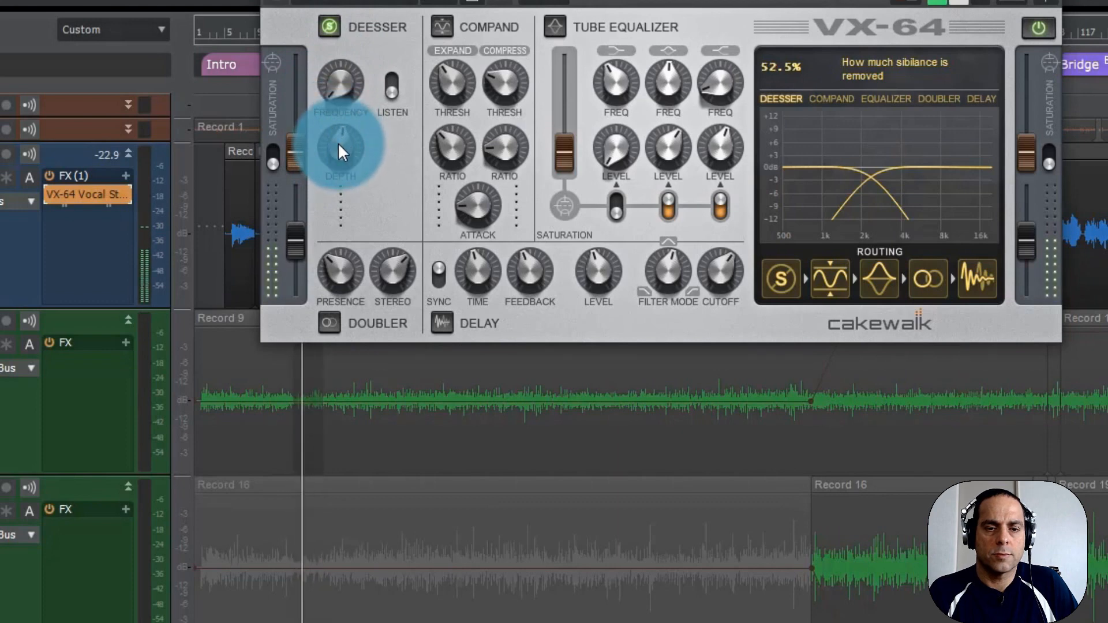
{"action": "mouse_move", "coordinate": [337, 142]}
{"action": "left_mouse_down"}
{"action": "mouse_move", "coordinate": [322, 178]}
{"action": "mouse_move", "coordinate": [322, 124]}
{"action": "mouse_move", "coordinate": [345, 165]}
{"action": "mouse_move", "coordinate": [348, 129]}
{"action": "left_mouse_up"}
{"action": "left_click", "coordinate": [329, 26]}
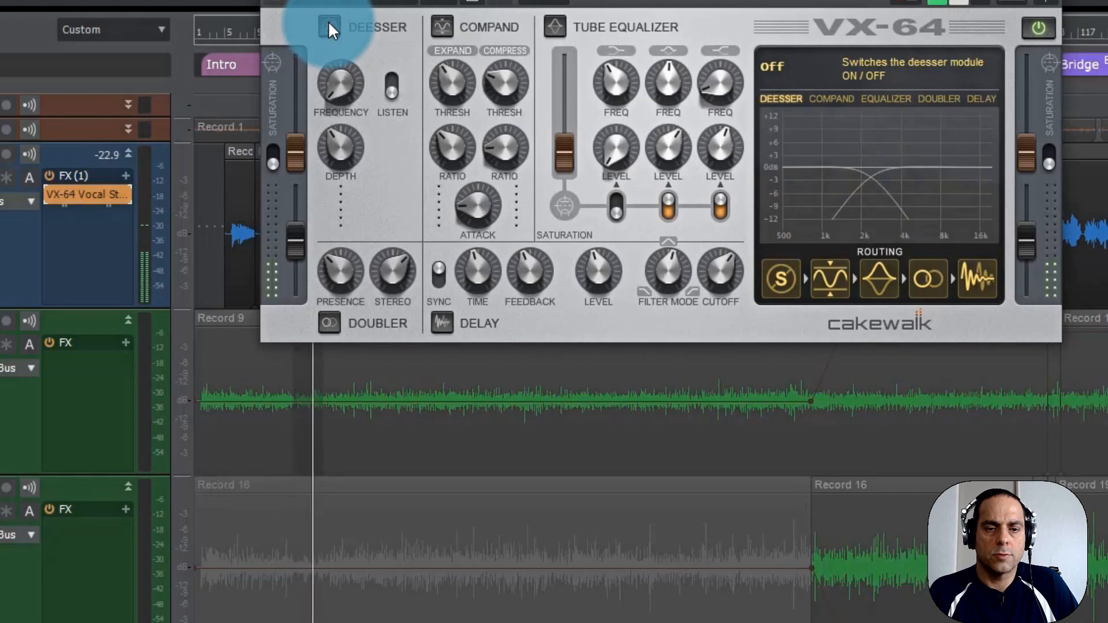
{"action": "left_click", "coordinate": [328, 23]}
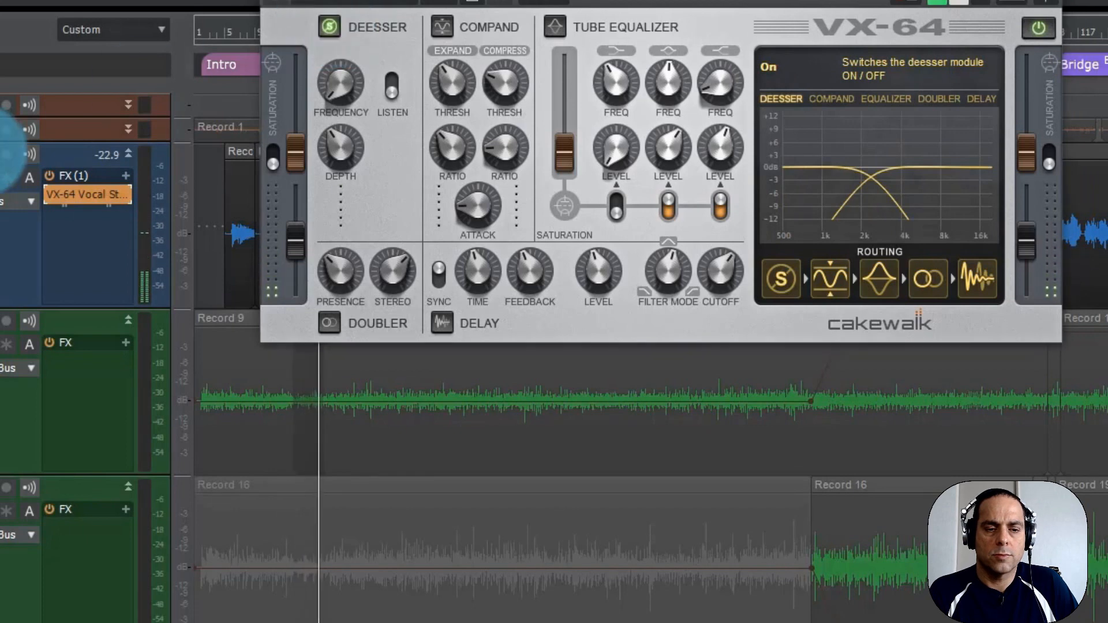
Unsolo the Lead Vocals, compare the de-esser off and on together with the guitars, and stop playback with it on.
{"action": "left_click", "coordinate": [329, 26]}
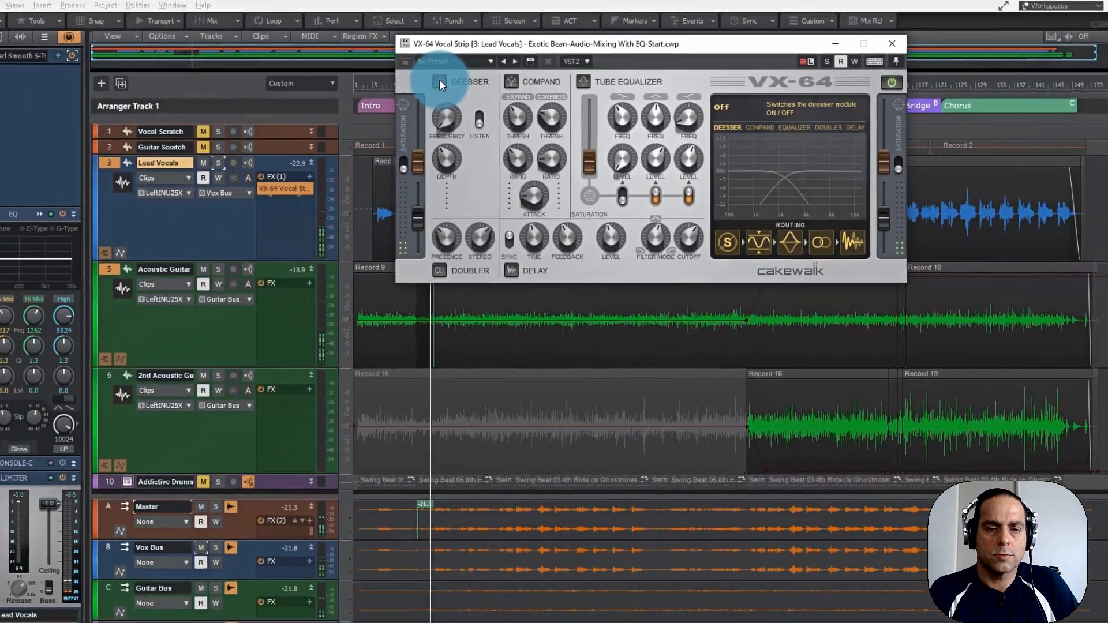
{"action": "left_click", "coordinate": [421, 72]}
{"action": "key", "text": "space"}
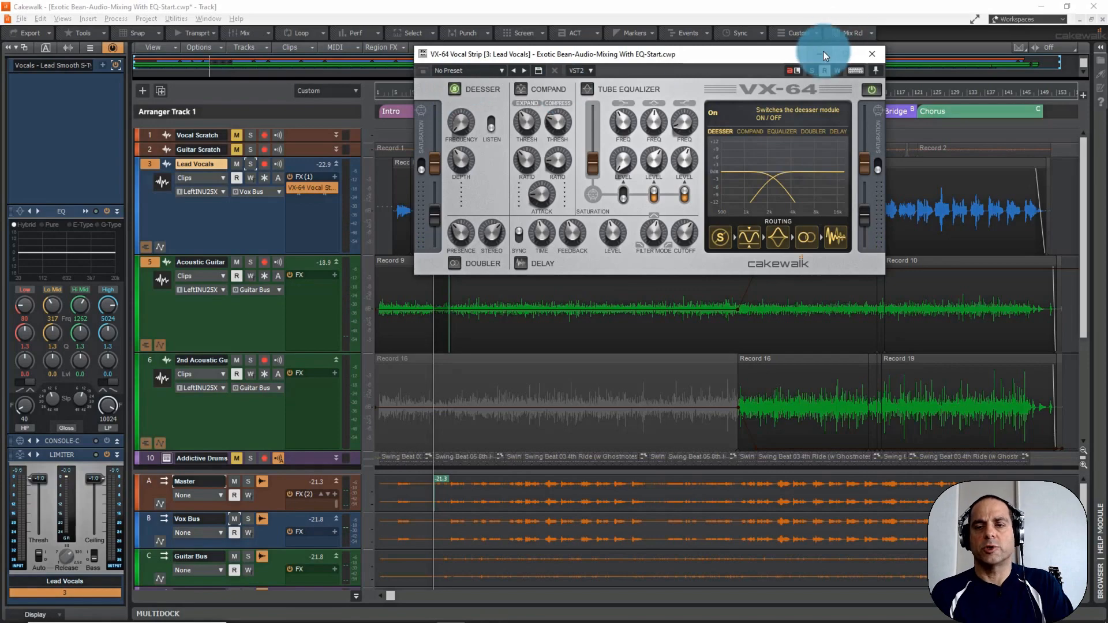
Minimize the VX-64 Vocal Strip, loop the last Chorus from 122:01:000 to 149:01:000, and move the playhead to its start.
{"action": "left_click", "coordinate": [823, 54]}
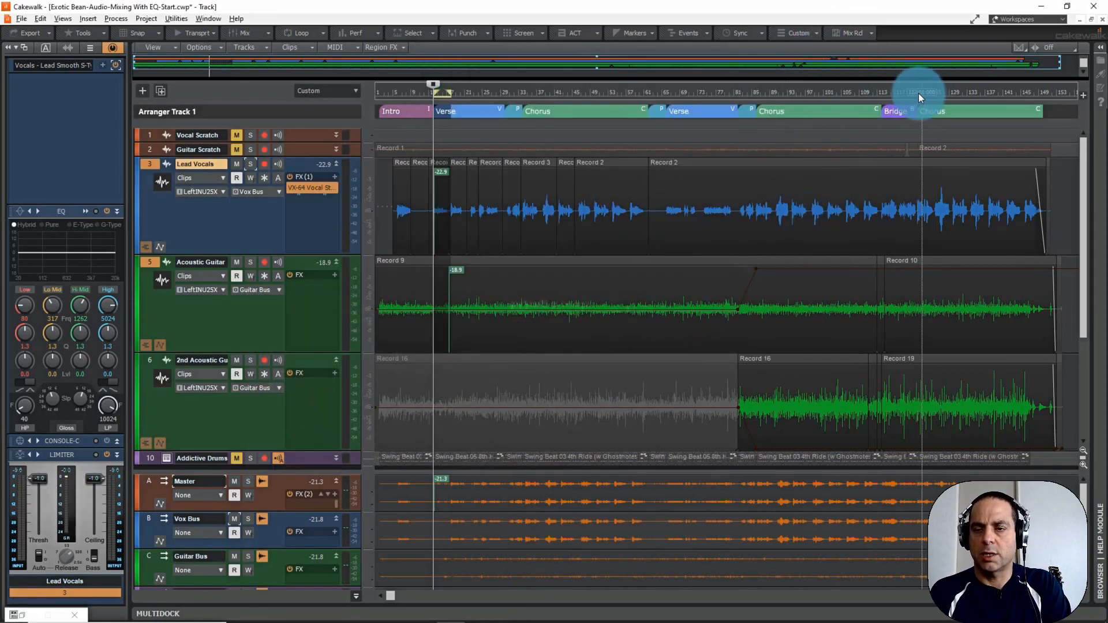
{"action": "left_click_drag", "start_coordinate": [919, 93], "coordinate": [1035, 90]}
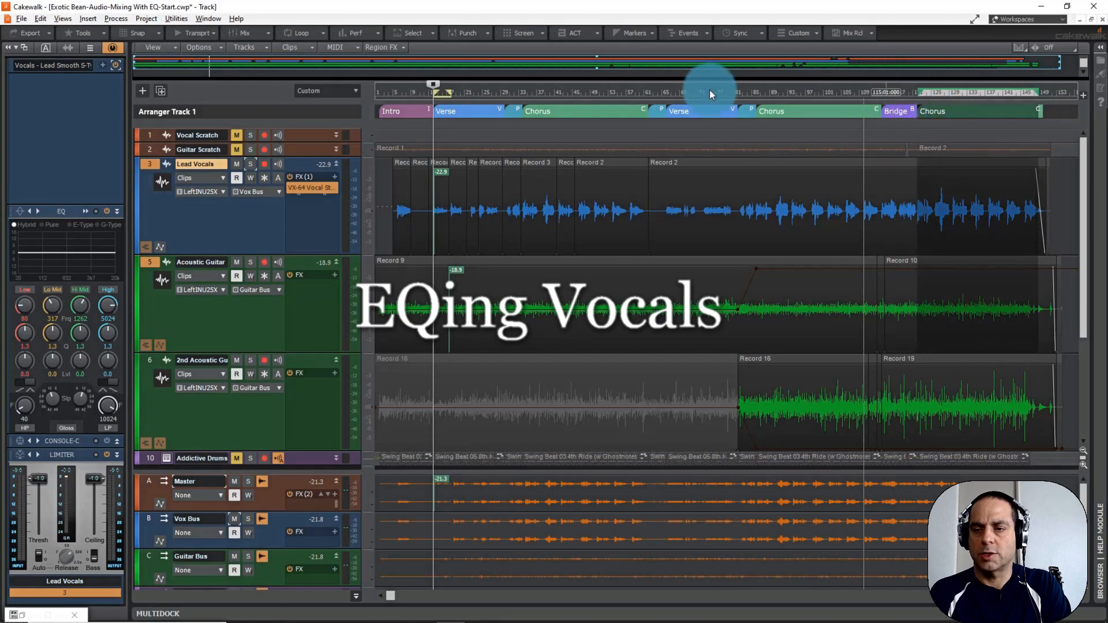
{"action": "left_click", "coordinate": [296, 32]}
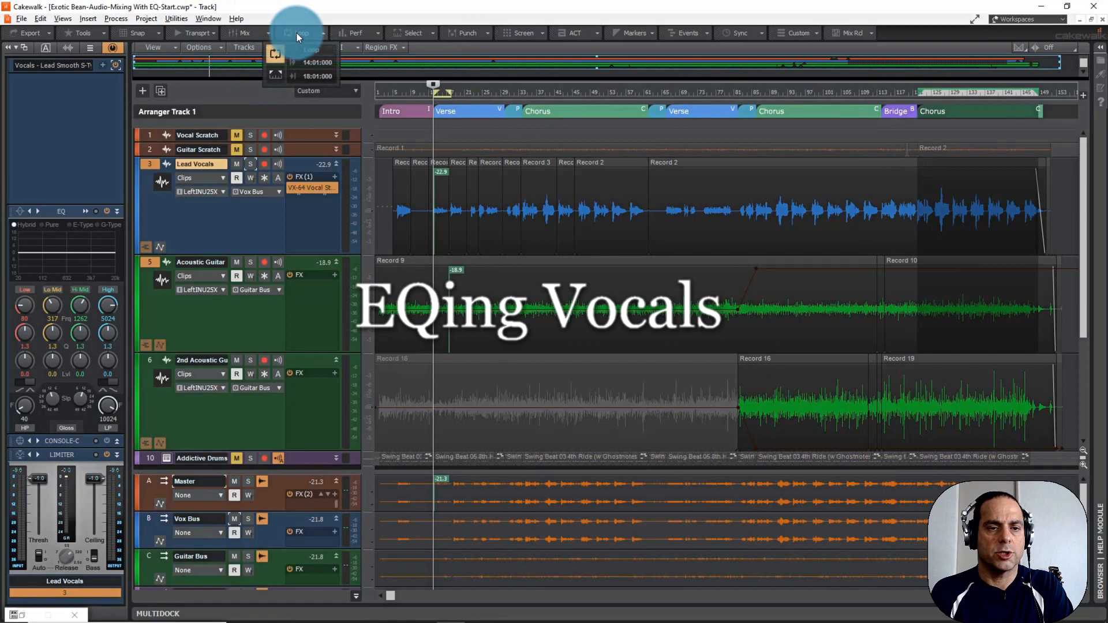
{"action": "left_click", "coordinate": [279, 75]}
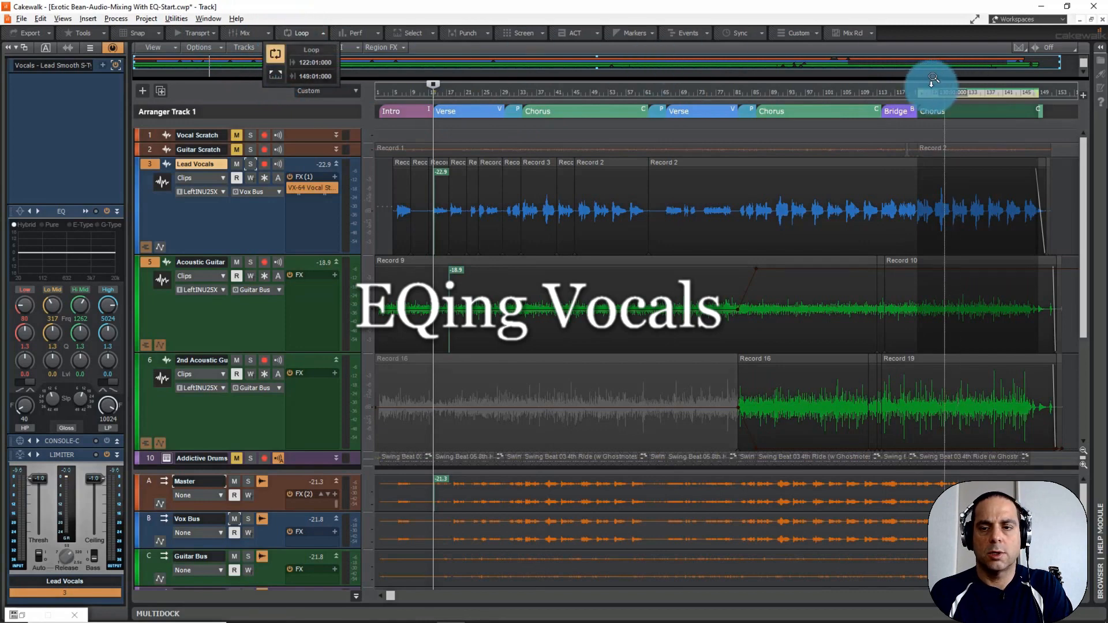
{"action": "left_click", "coordinate": [915, 94]}
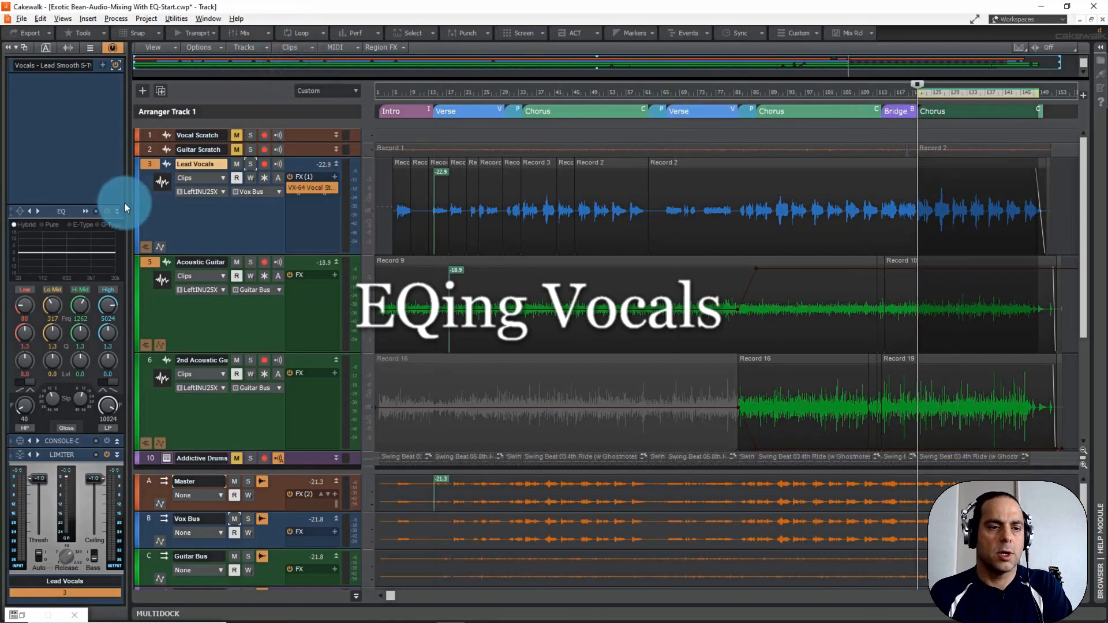
Expand the Lead Vocals track's QuadCurve Equalizer and load the "Telephone 01" preset.
{"action": "left_click", "coordinate": [145, 211]}
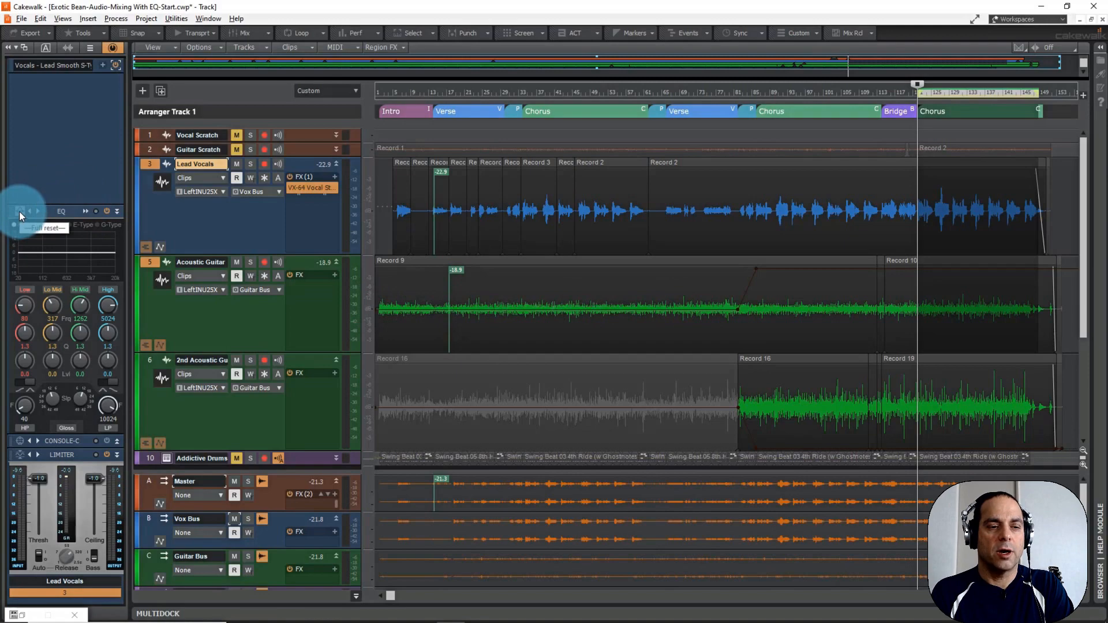
{"action": "left_click", "coordinate": [84, 211]}
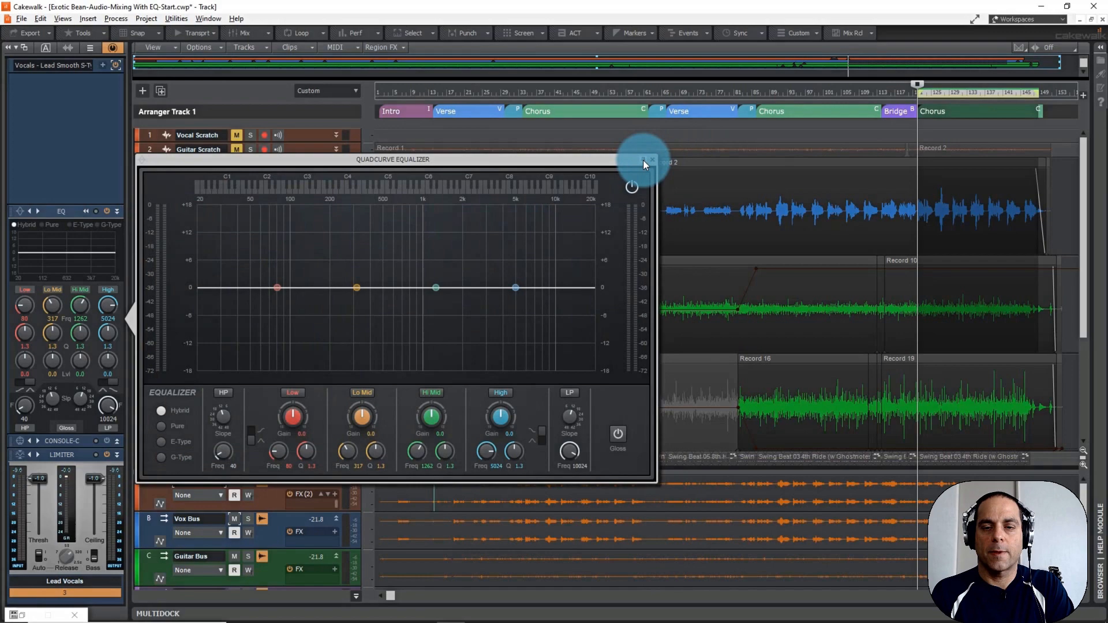
{"action": "left_click", "coordinate": [18, 212]}
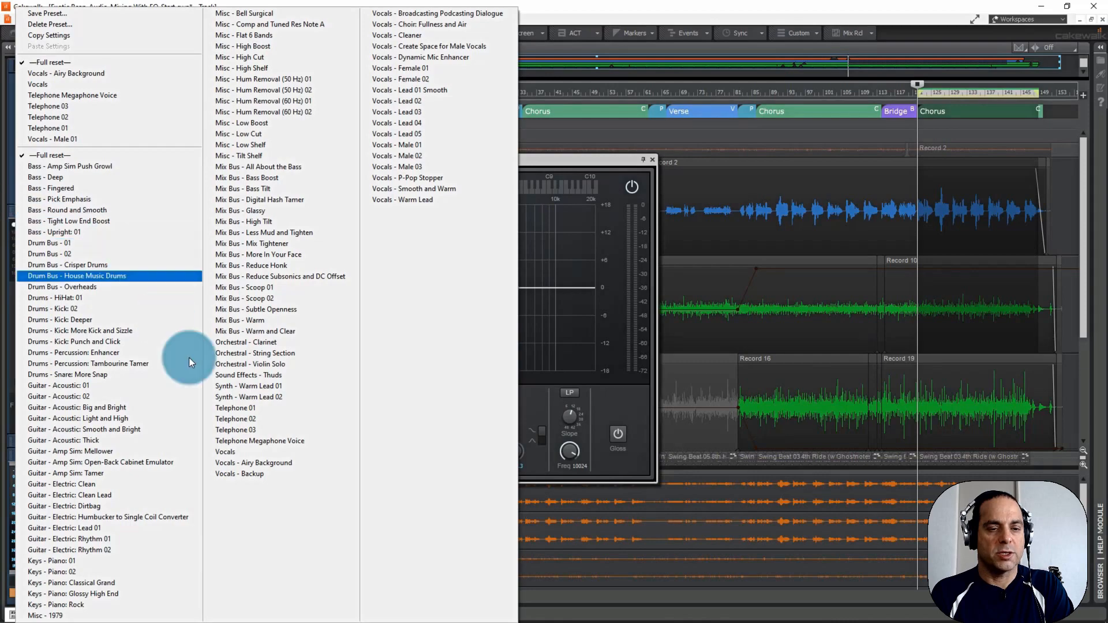
{"action": "left_click", "coordinate": [234, 408]}
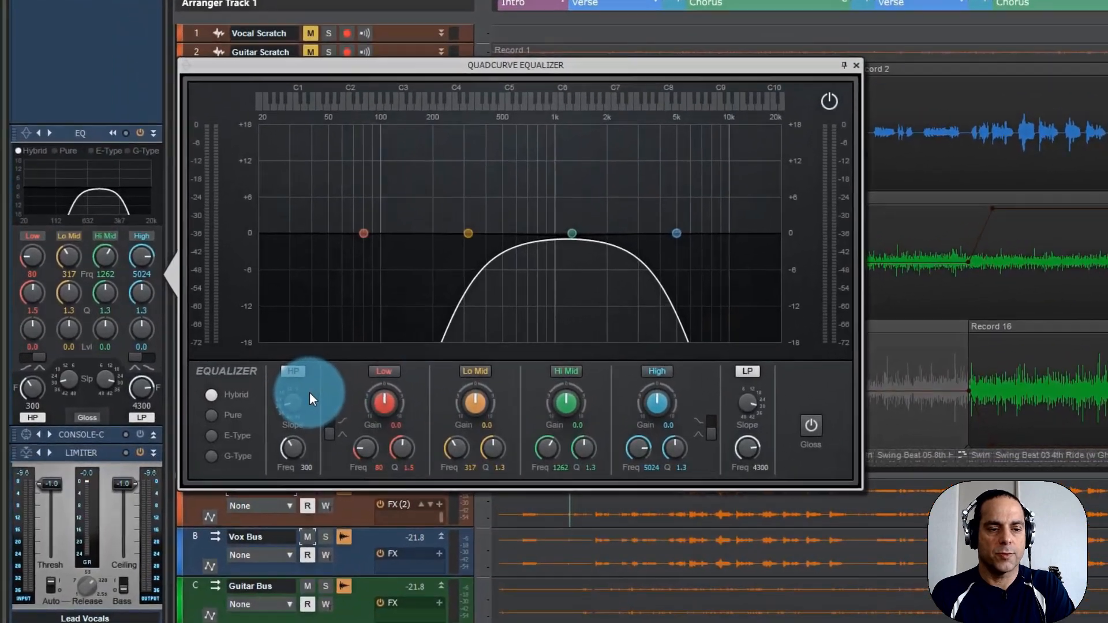
Play the looped Chorus and audition the equalizer presets "Telephone 02", "Telephone 03" and "Telephone Megaphone Voice" on the Lead Vocals.
{"action": "key", "text": "space"}
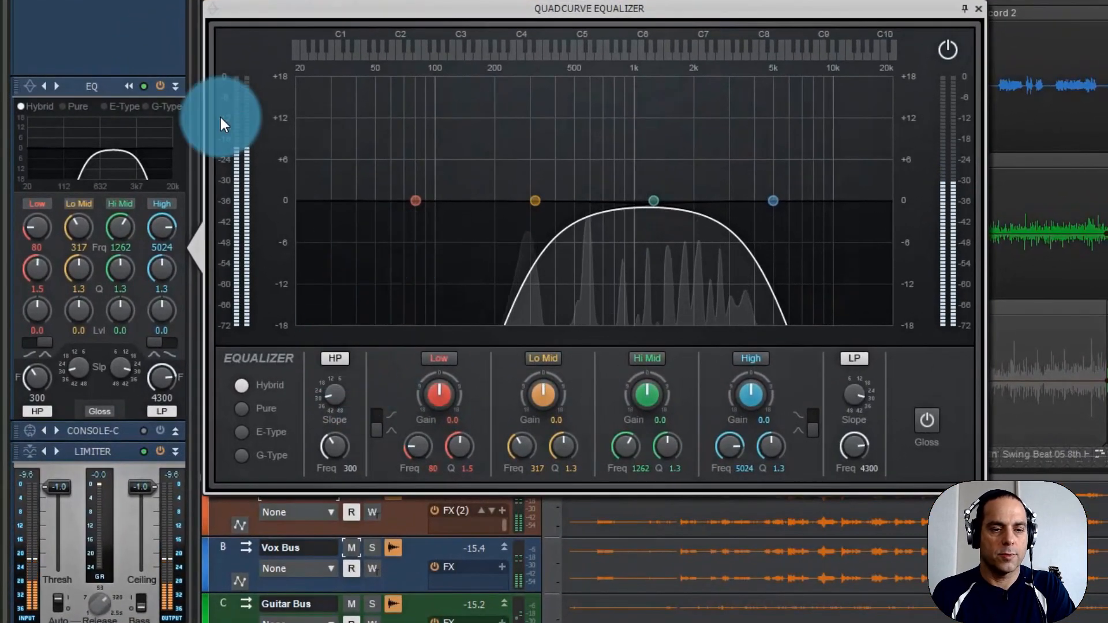
{"action": "left_click", "coordinate": [58, 85]}
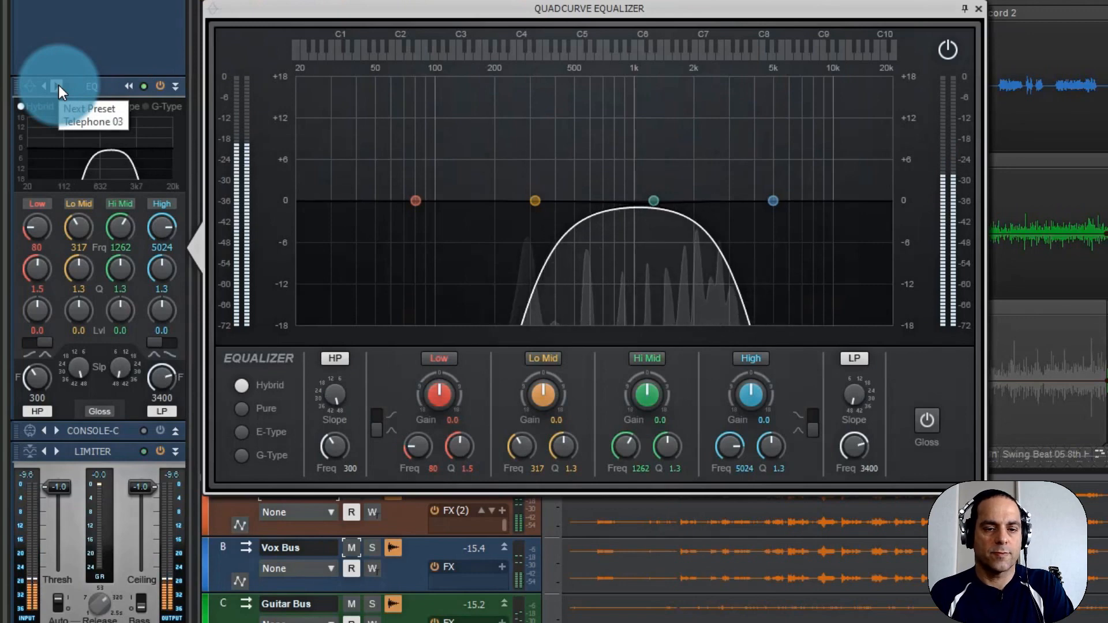
{"action": "left_click", "coordinate": [58, 85]}
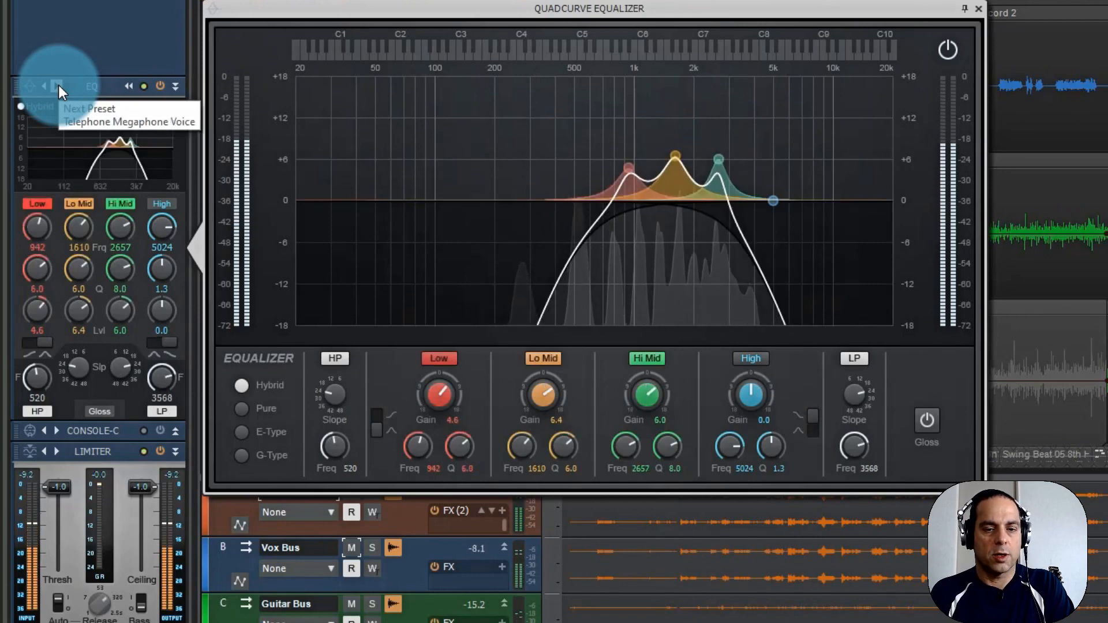
{"action": "left_click", "coordinate": [57, 85]}
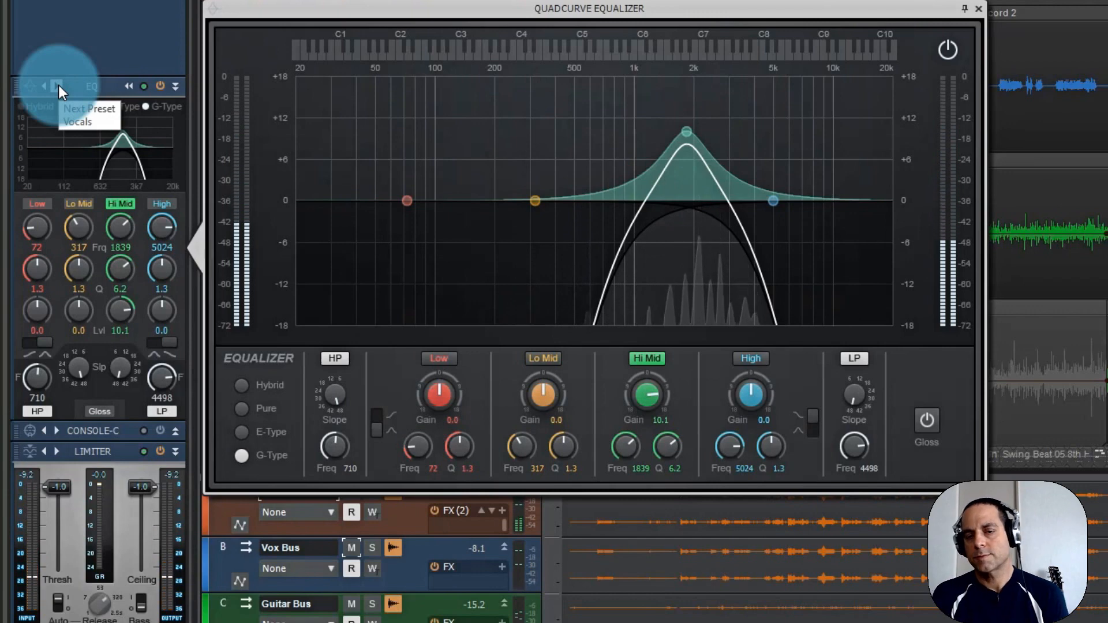
Audition the equalizer's vocal presets one after another, from "Vocals" to "Vocals - Create Space for Male Vocals", during playback.
{"action": "left_click", "coordinate": [58, 85]}
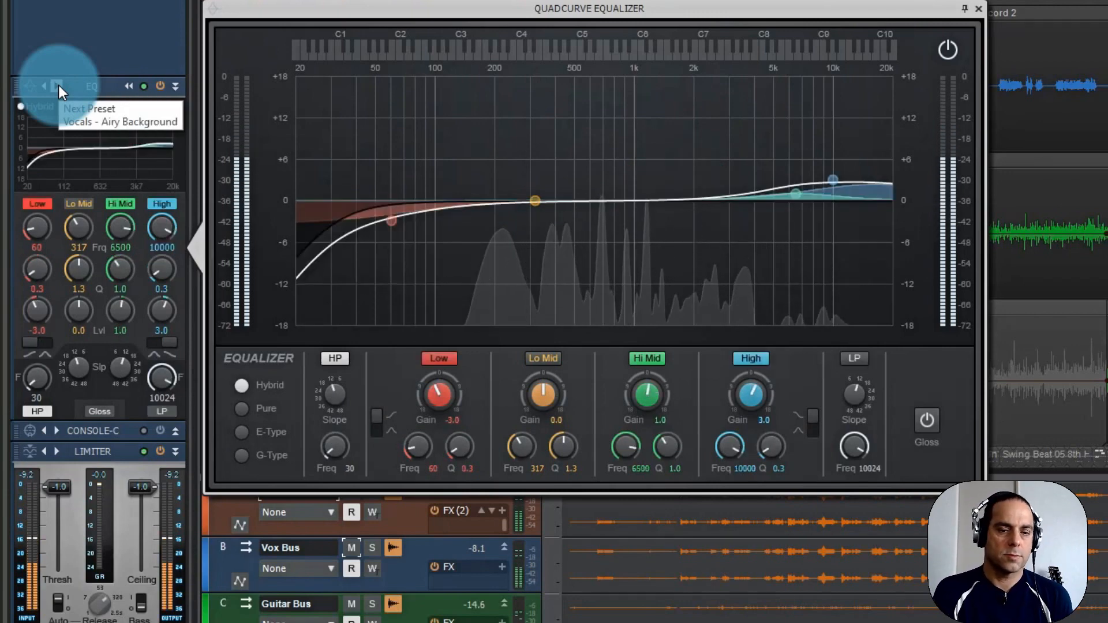
{"action": "left_click", "coordinate": [58, 85]}
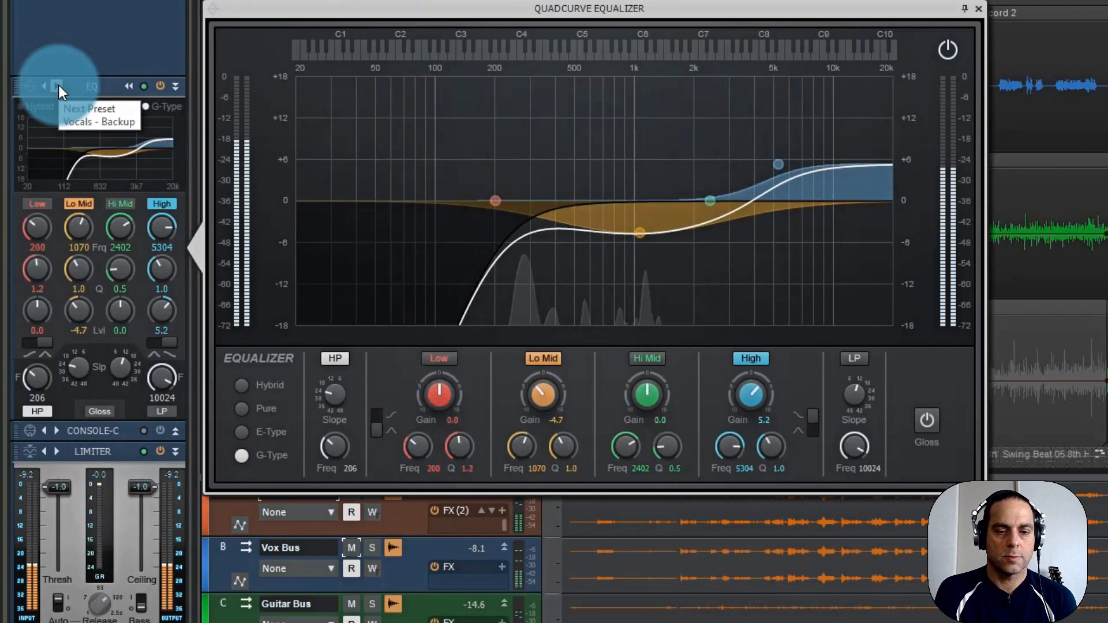
{"action": "left_click", "coordinate": [58, 84]}
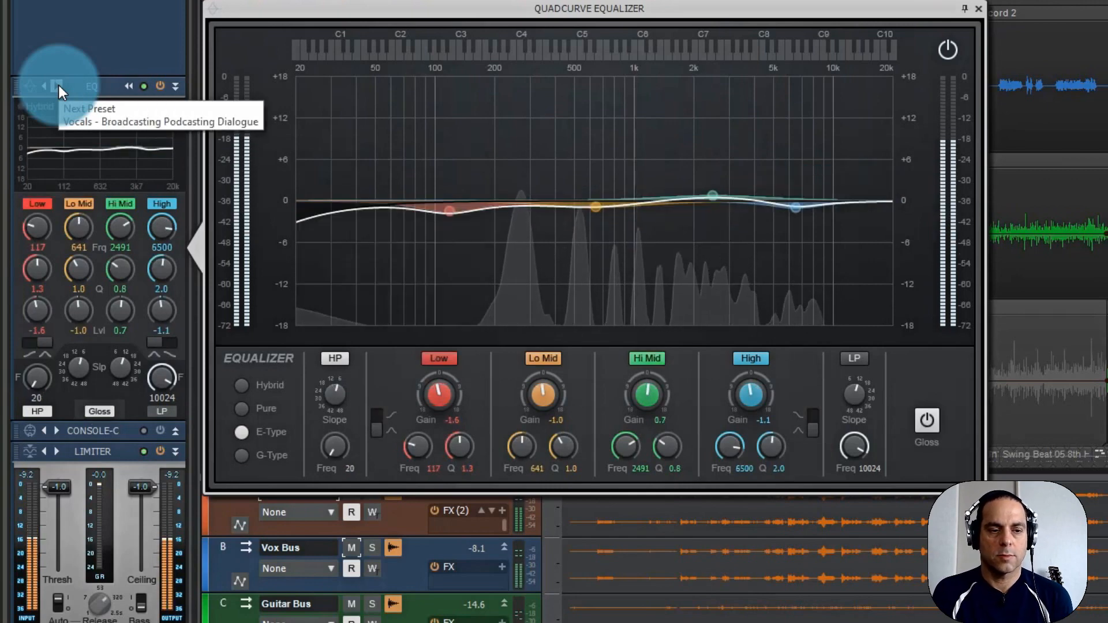
{"action": "left_click", "coordinate": [58, 85]}
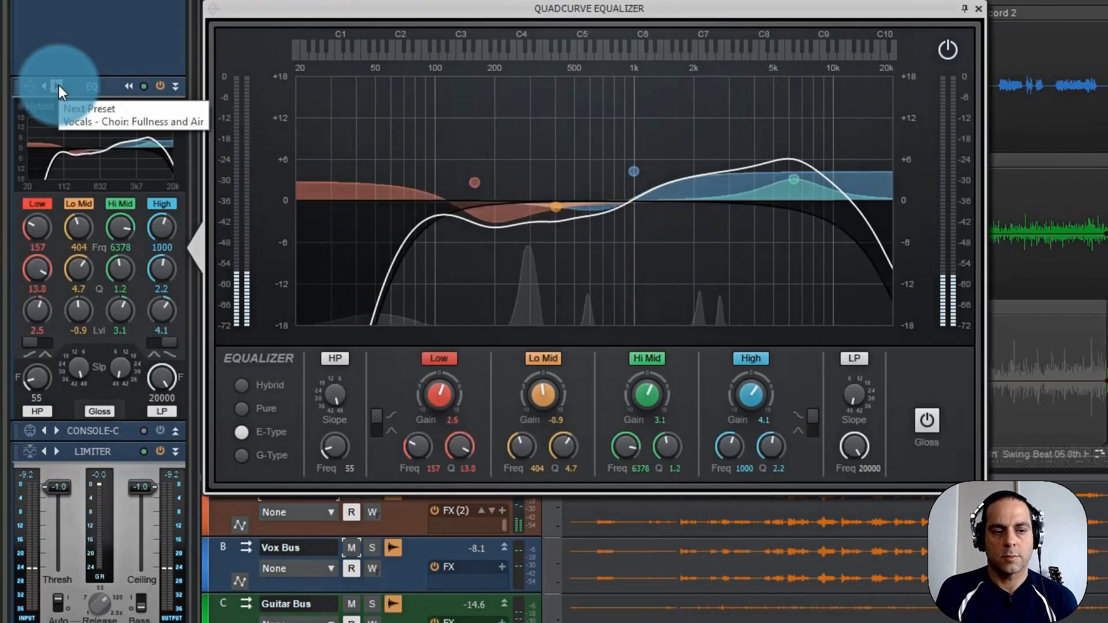
{"action": "left_click", "coordinate": [58, 85]}
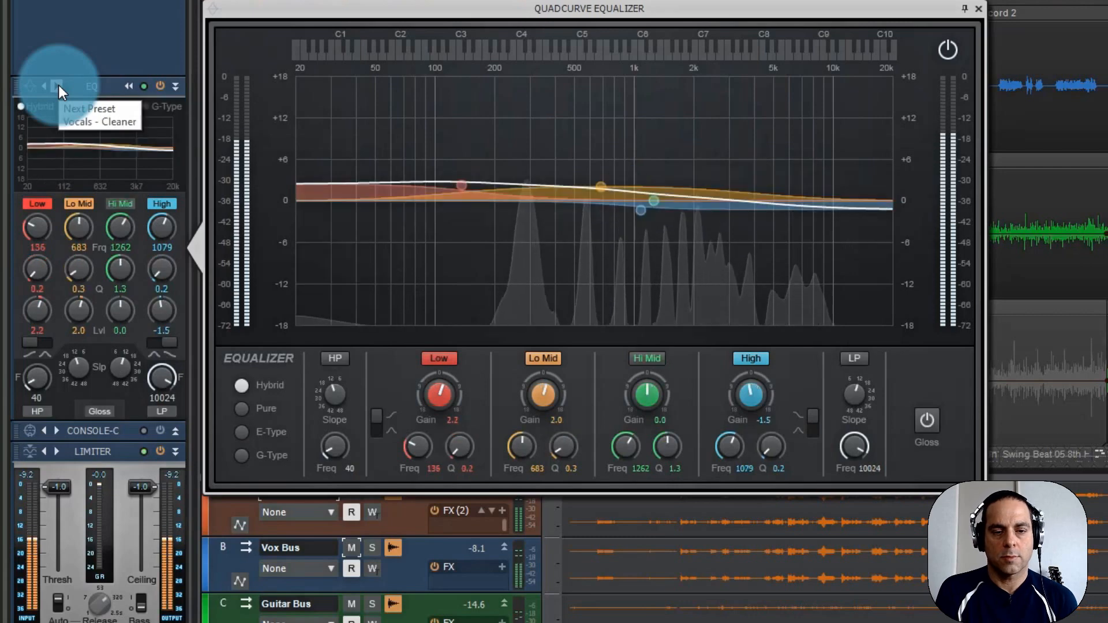
{"action": "left_click", "coordinate": [57, 84]}
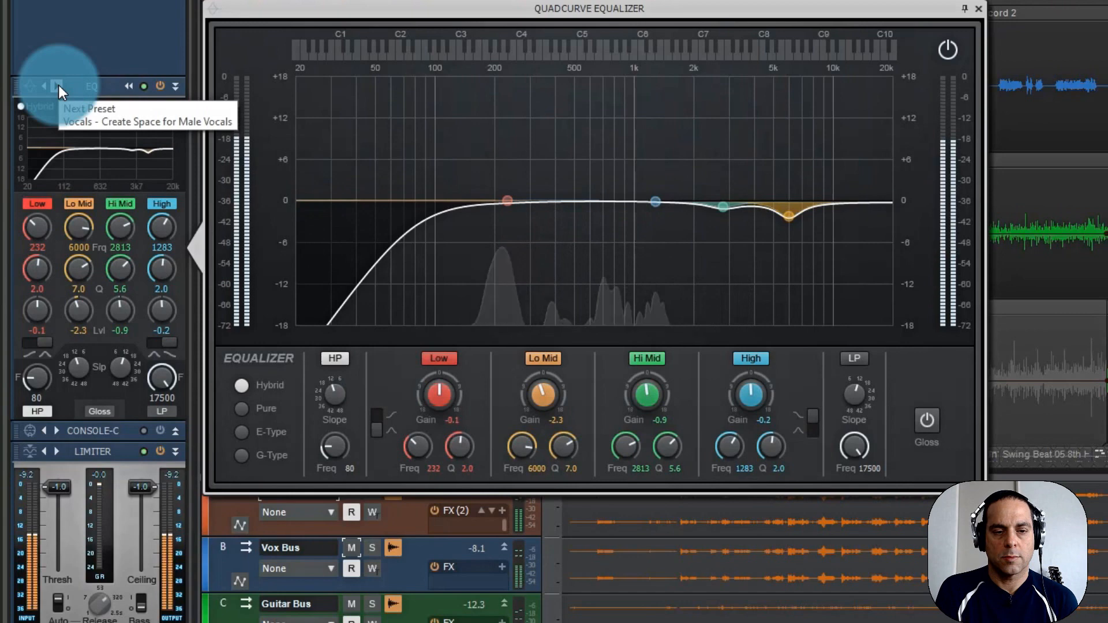
{"action": "left_click", "coordinate": [58, 85]}
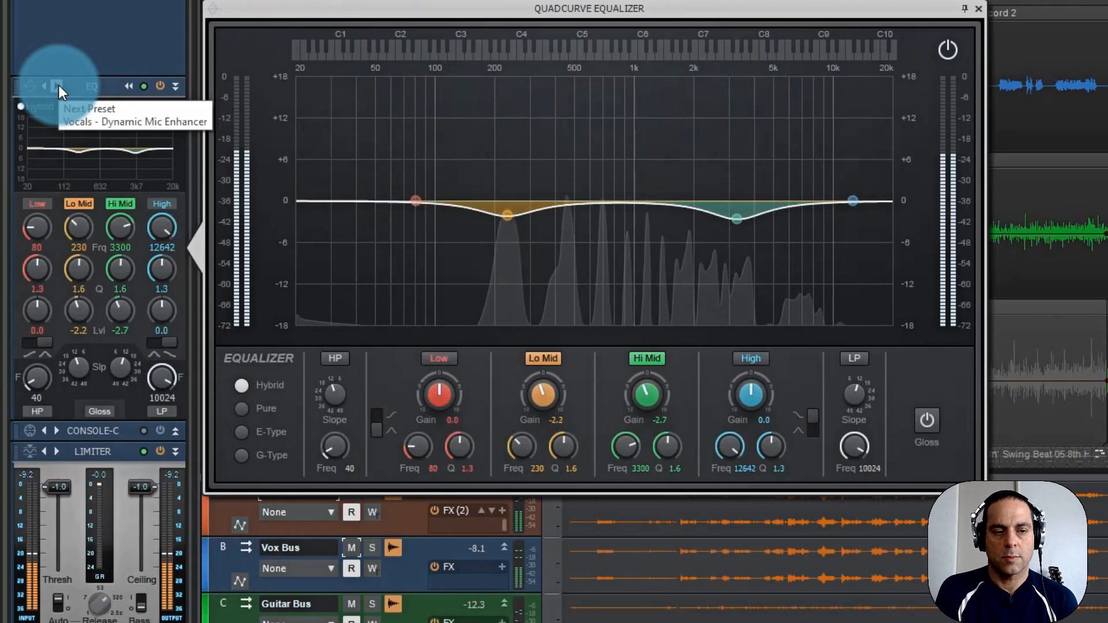
Continue auditioning the equalizer's vocal presets one after another, from "Vocals - Dynamic Mic Enhancer" to "Vocals - Lead 05".
{"action": "left_click", "coordinate": [58, 85]}
{"action": "left_click", "coordinate": [58, 85]}
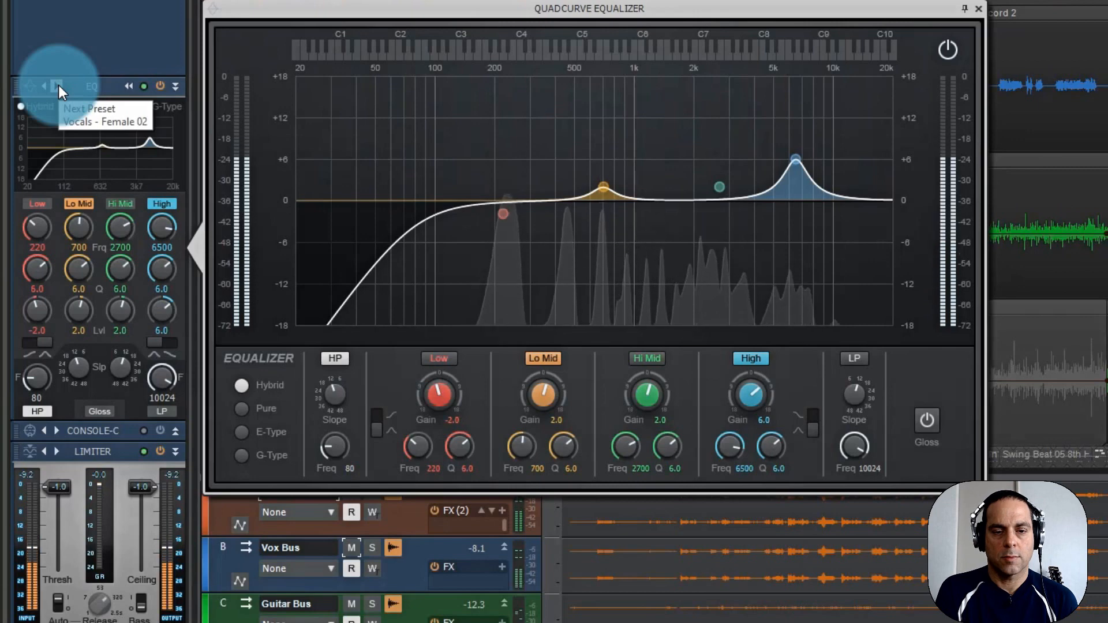
{"action": "left_click", "coordinate": [58, 84]}
{"action": "left_click", "coordinate": [57, 85]}
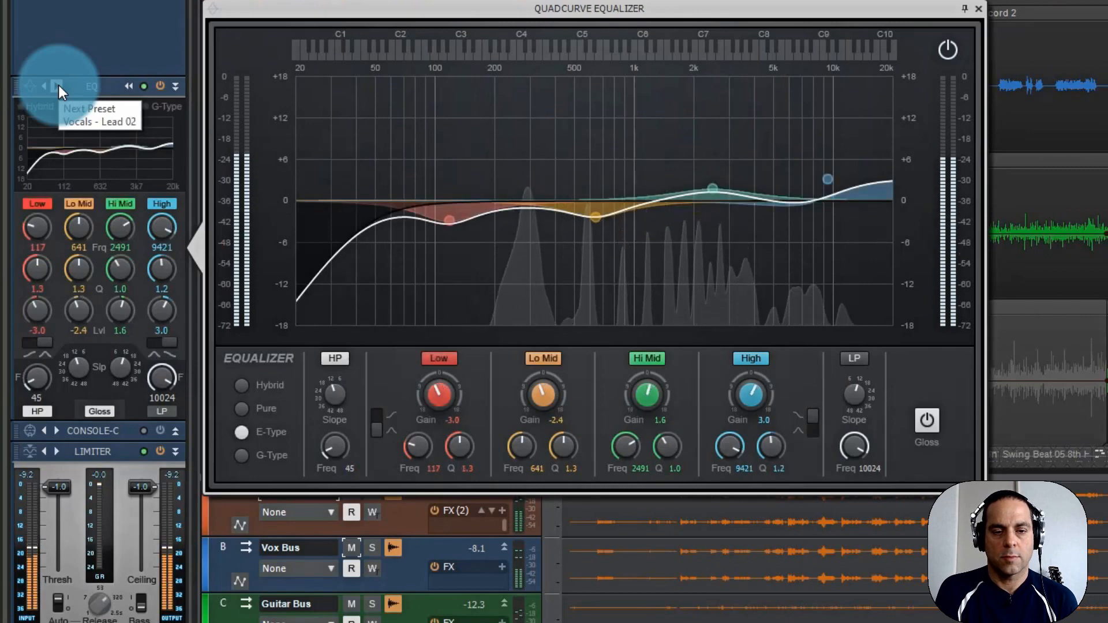
{"action": "left_click", "coordinate": [58, 85]}
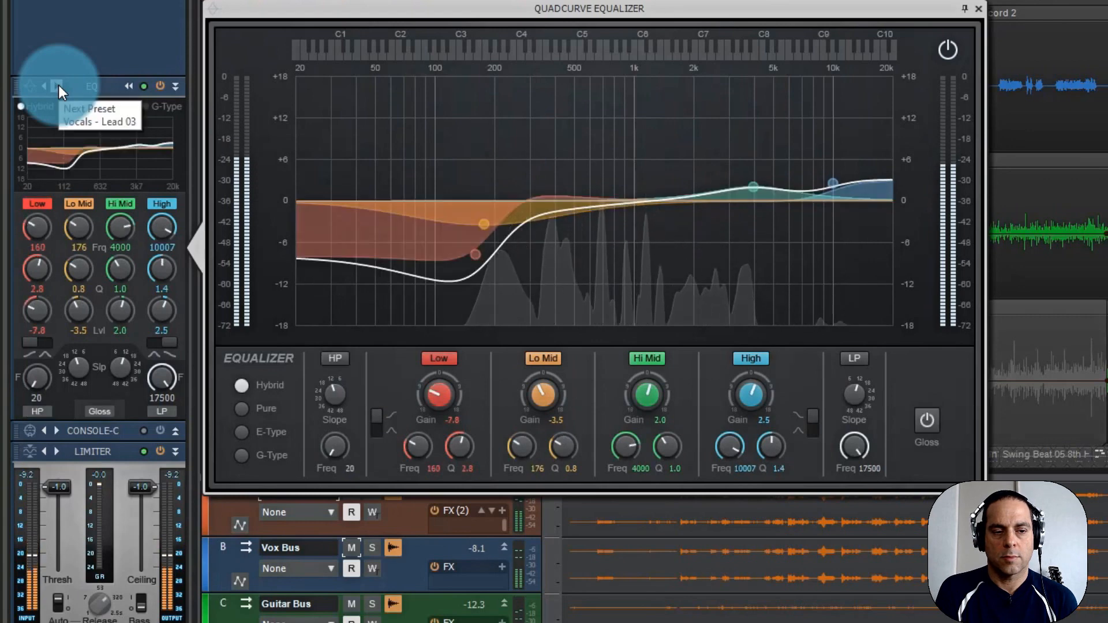
{"action": "left_click", "coordinate": [58, 84]}
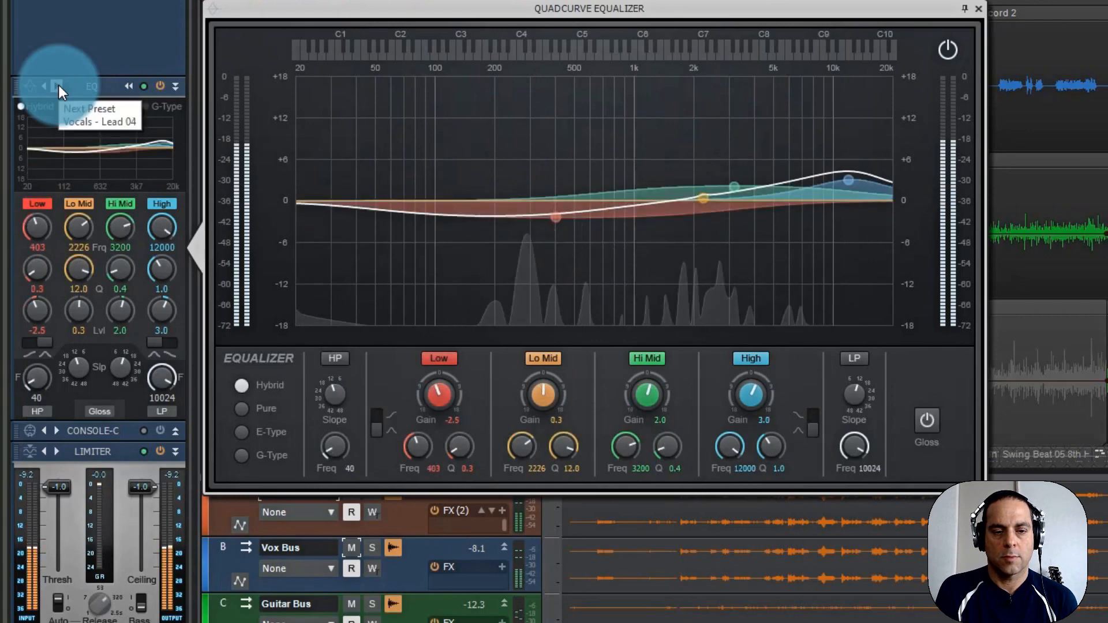
{"action": "left_click", "coordinate": [58, 85]}
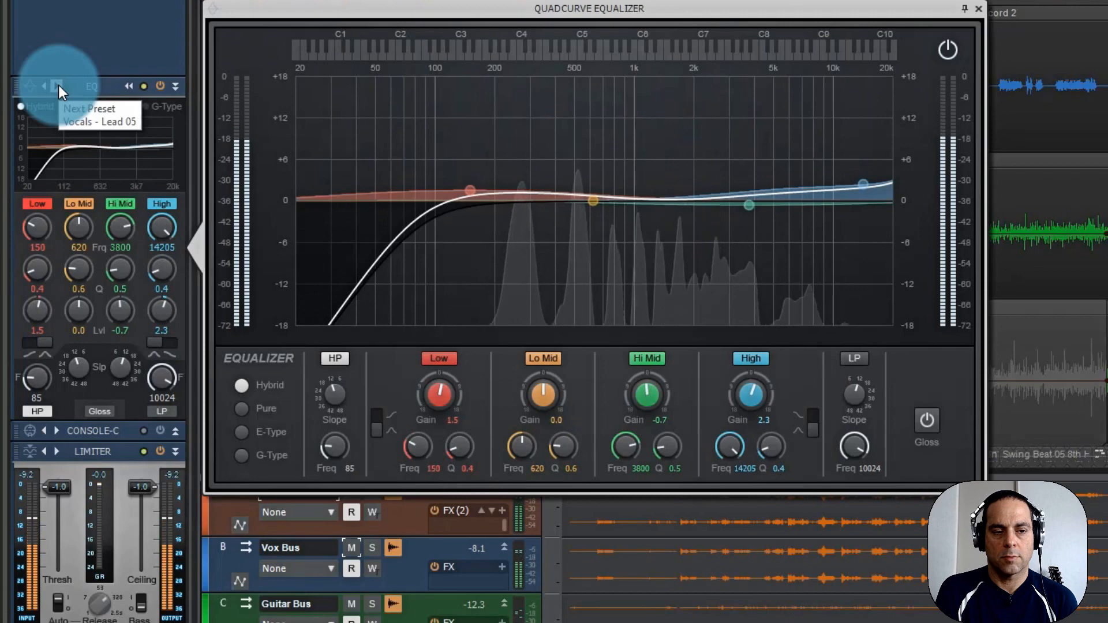
{"action": "left_click", "coordinate": [58, 84]}
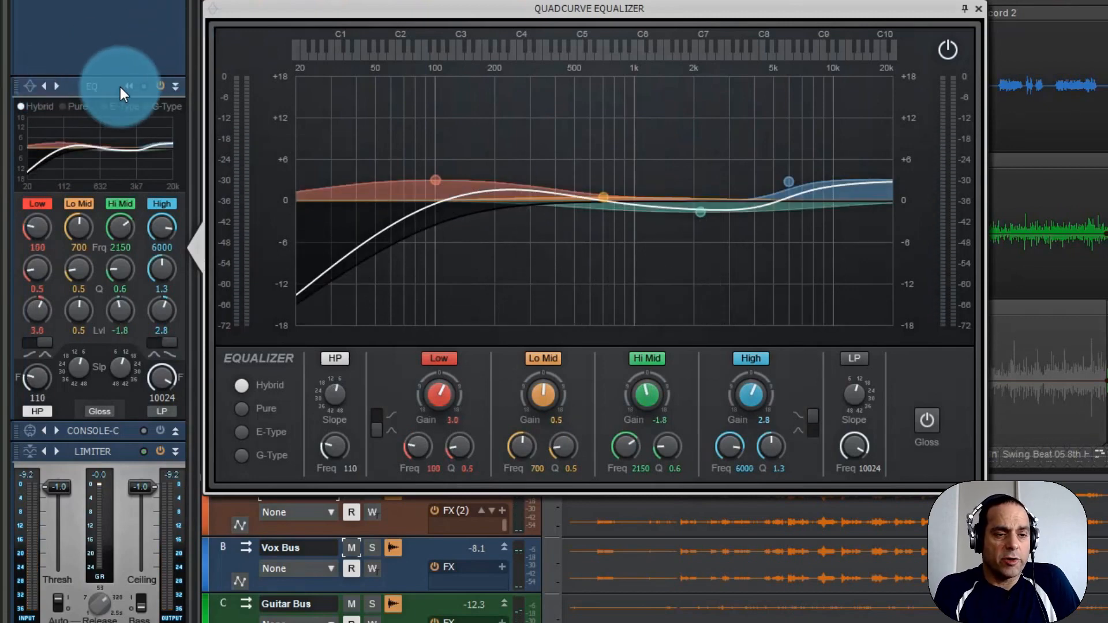
Step the equalizer back to "Vocals - Lead 03", and load the "Vocals - Cleaner" preset to examine its curve.
{"action": "left_click", "coordinate": [43, 88]}
{"action": "left_click", "coordinate": [43, 89]}
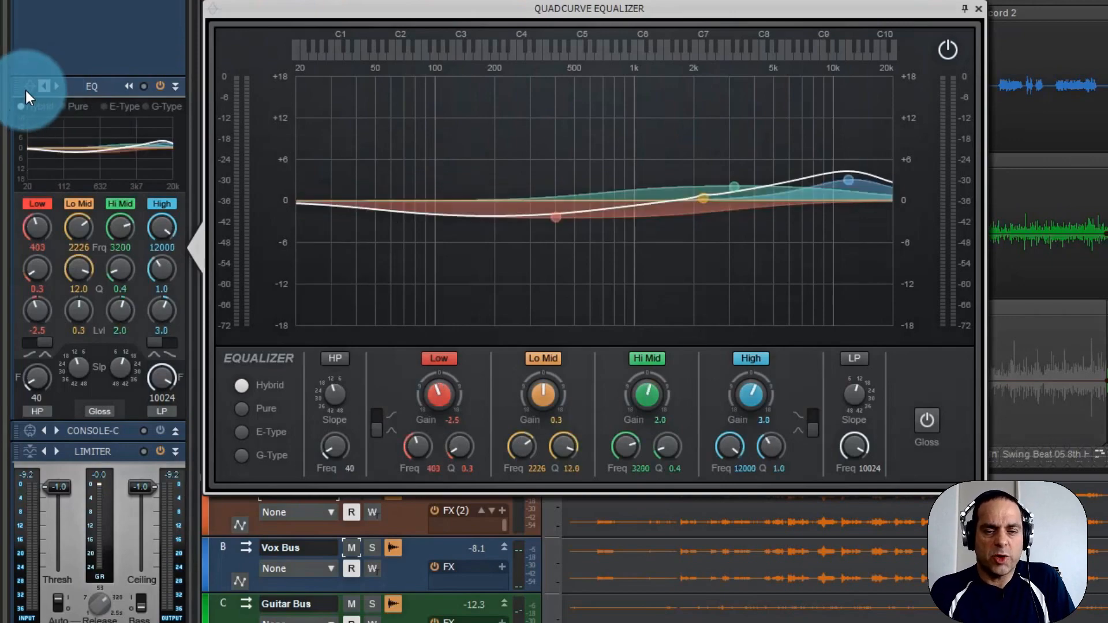
{"action": "left_click", "coordinate": [27, 88]}
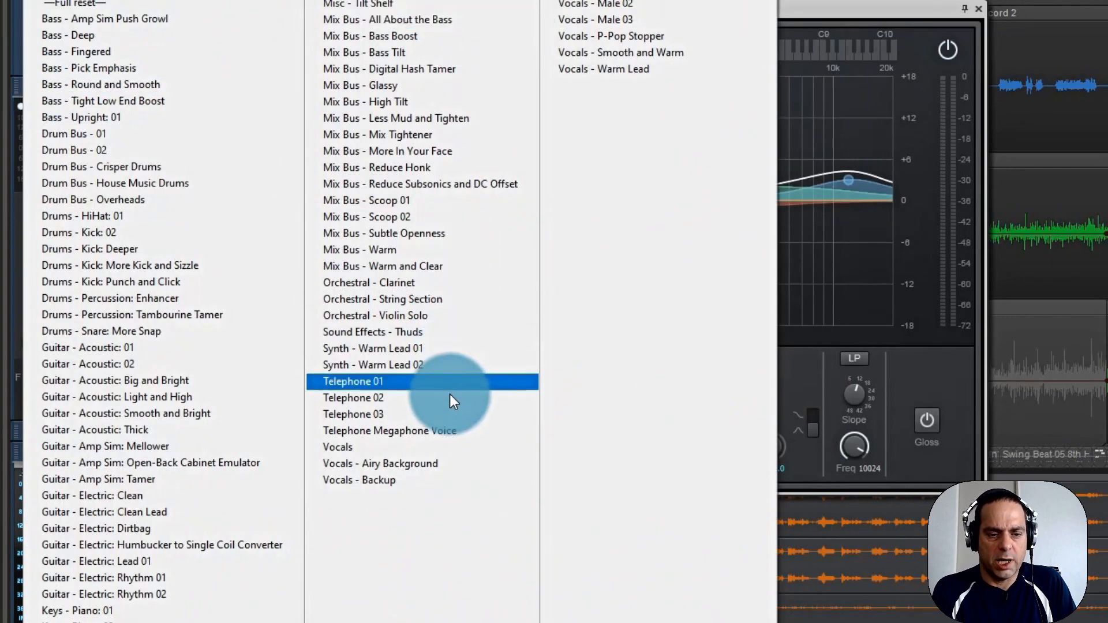
{"action": "left_click", "coordinate": [594, 36]}
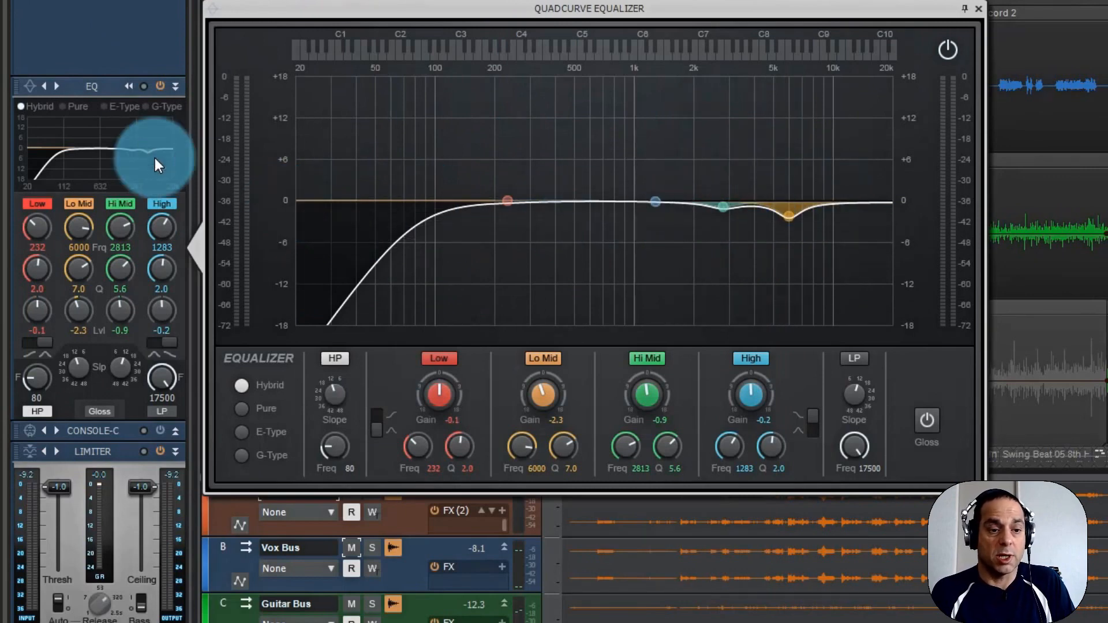
Advance the equalizer to the "Vocals - Dynamic Mic Enhancer" preset and listen to it briefly on the Lead Vocals.
{"action": "left_click", "coordinate": [55, 87]}
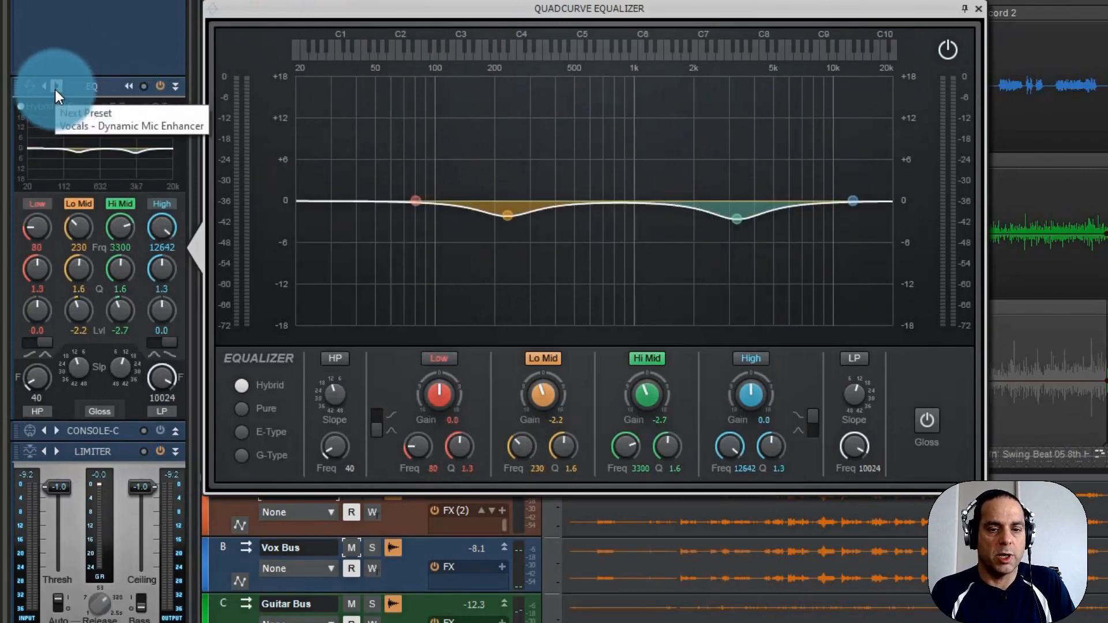
{"action": "left_click", "coordinate": [55, 87]}
{"action": "key", "text": "space"}
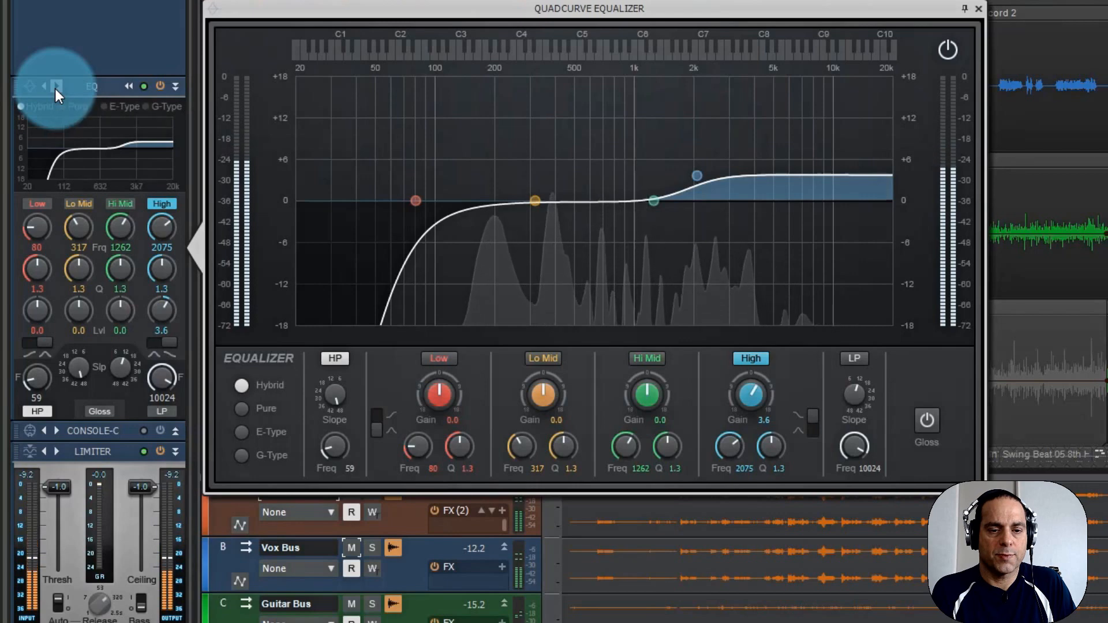
{"action": "key", "text": "space"}
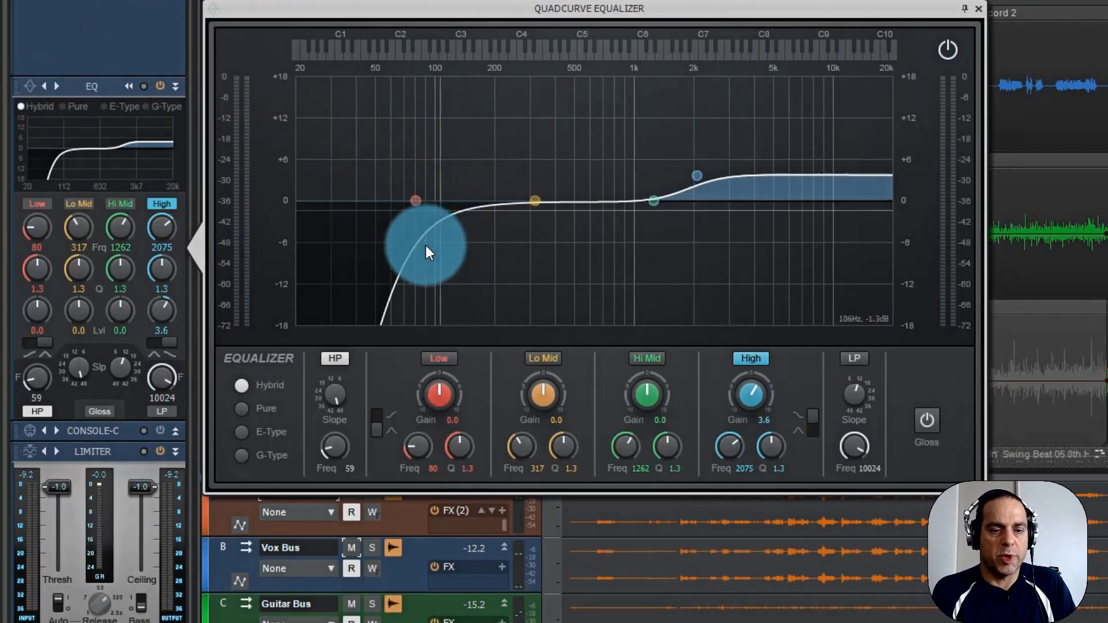
Advance the equalizer to the "Vocals - Lead 02" preset and play the loop briefly to hear it.
{"action": "left_click", "coordinate": [58, 86]}
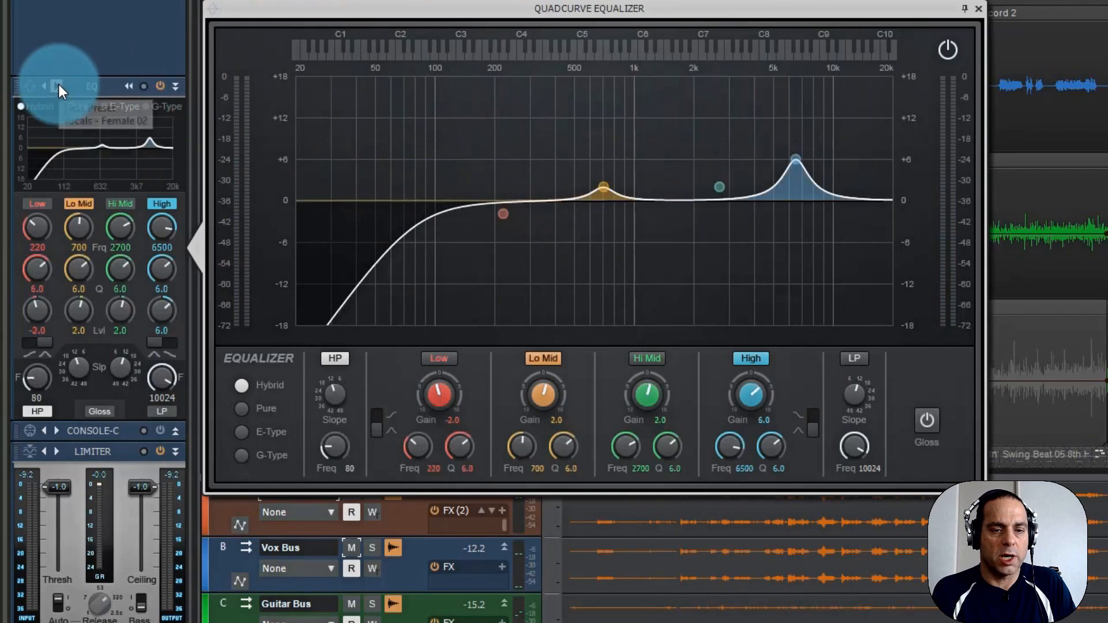
{"action": "left_click", "coordinate": [57, 86]}
{"action": "left_click", "coordinate": [57, 86]}
{"action": "left_click", "coordinate": [57, 86]}
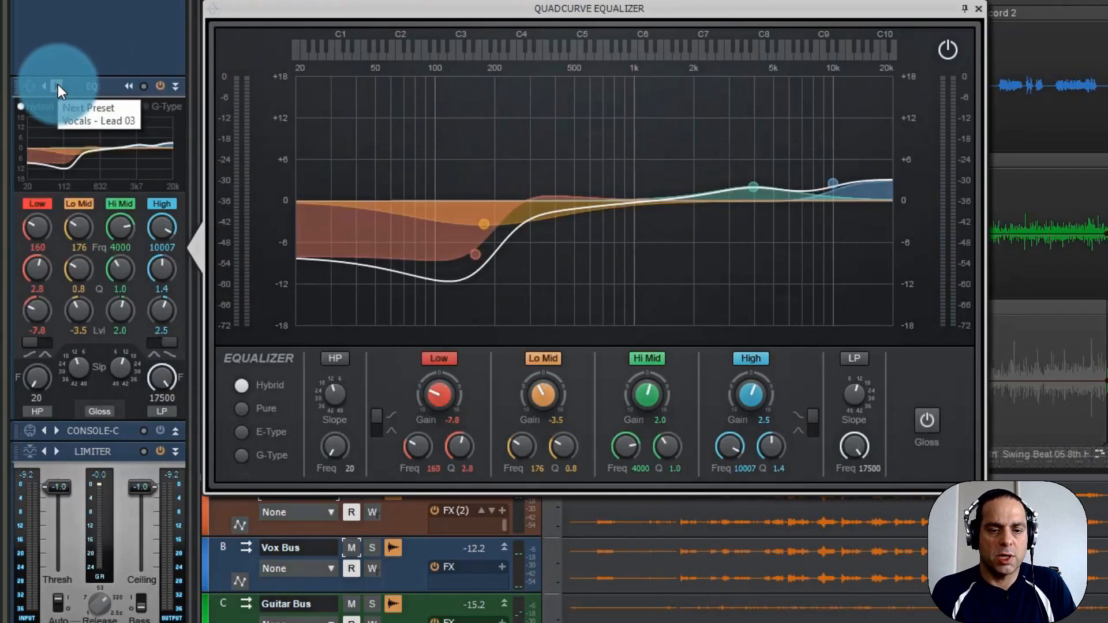
{"action": "key", "text": "space"}
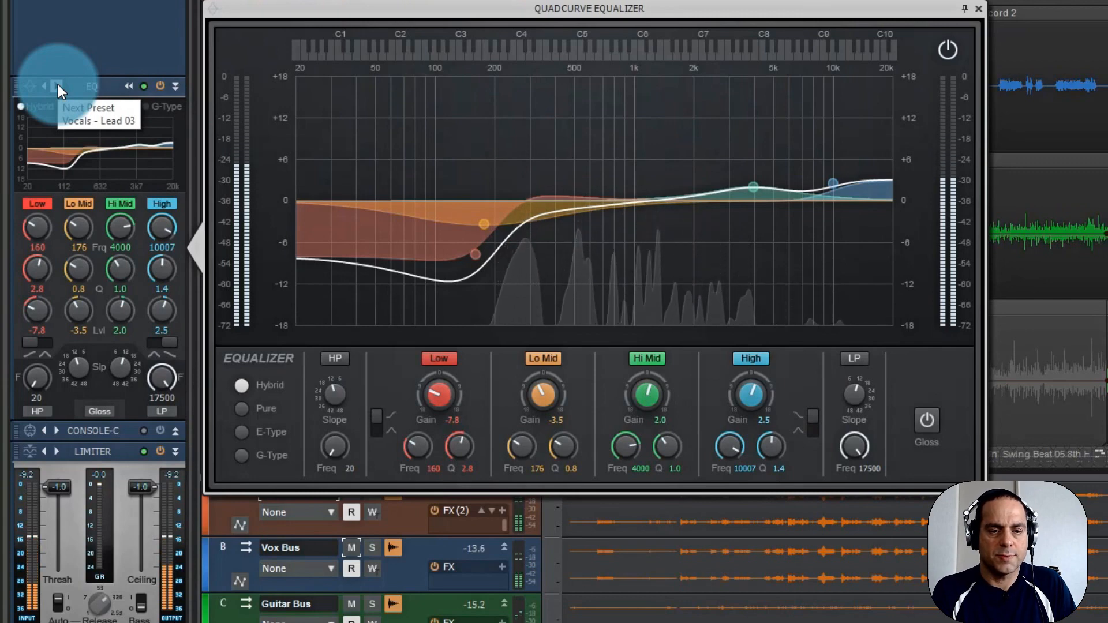
{"action": "key", "text": "space"}
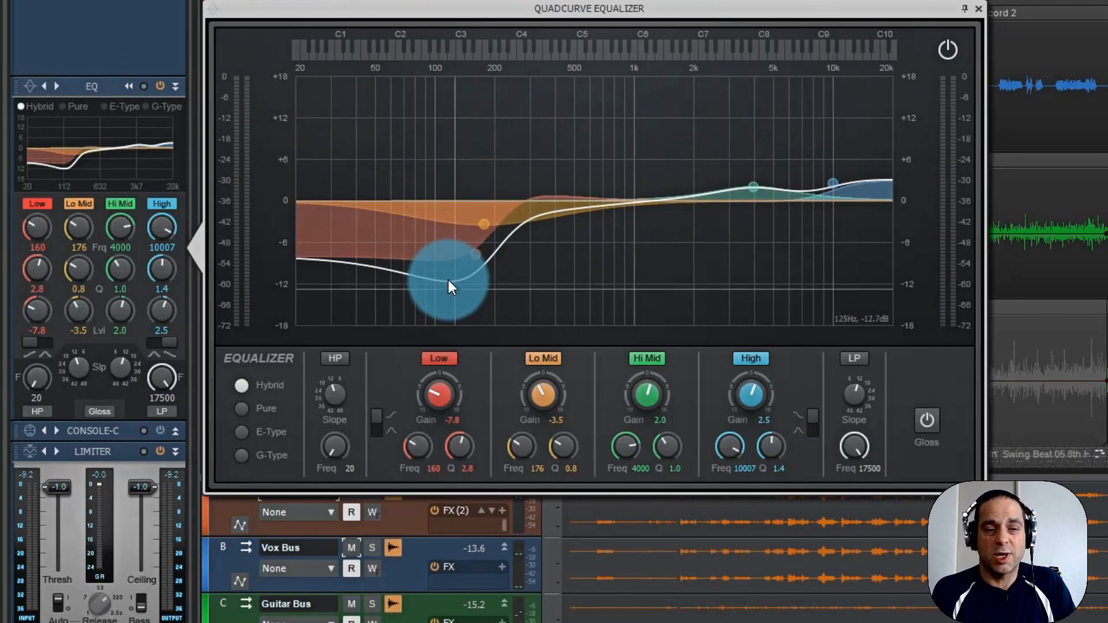
Step through the equalizer presets from "Vocals - Lead 03" to "Vocals - Male 01" to compare their curves.
{"action": "left_click", "coordinate": [56, 86]}
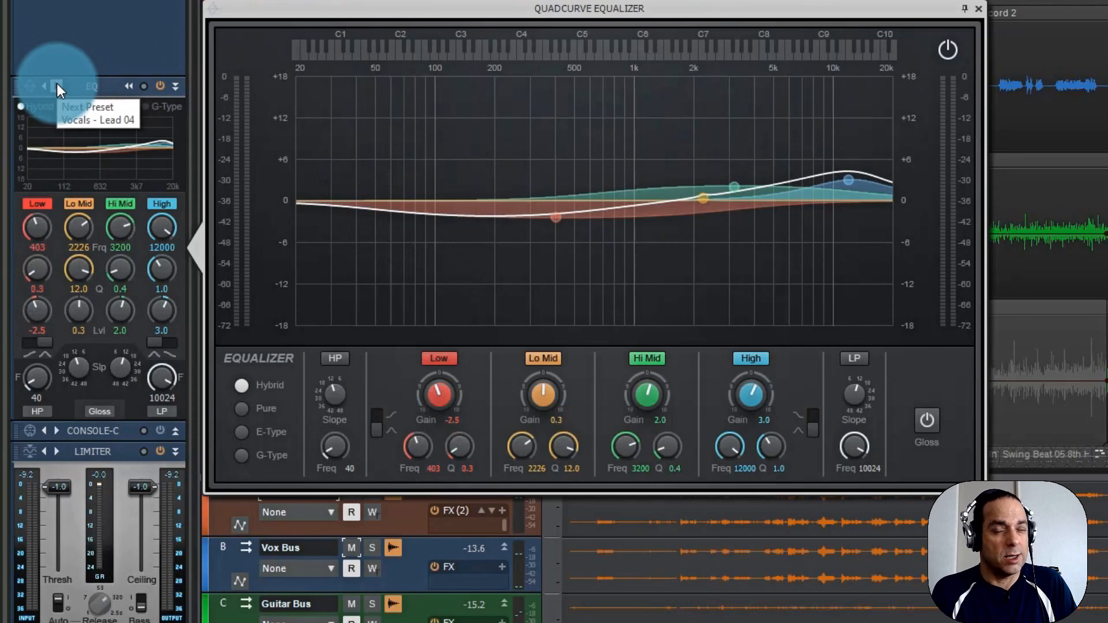
{"action": "left_click", "coordinate": [56, 86]}
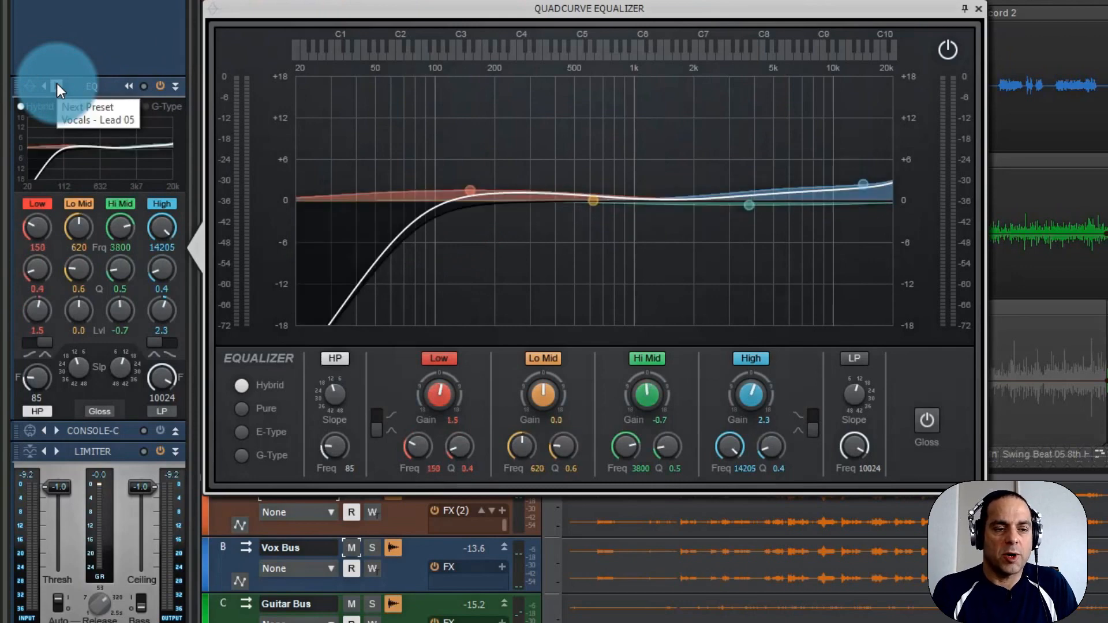
{"action": "left_click", "coordinate": [57, 86]}
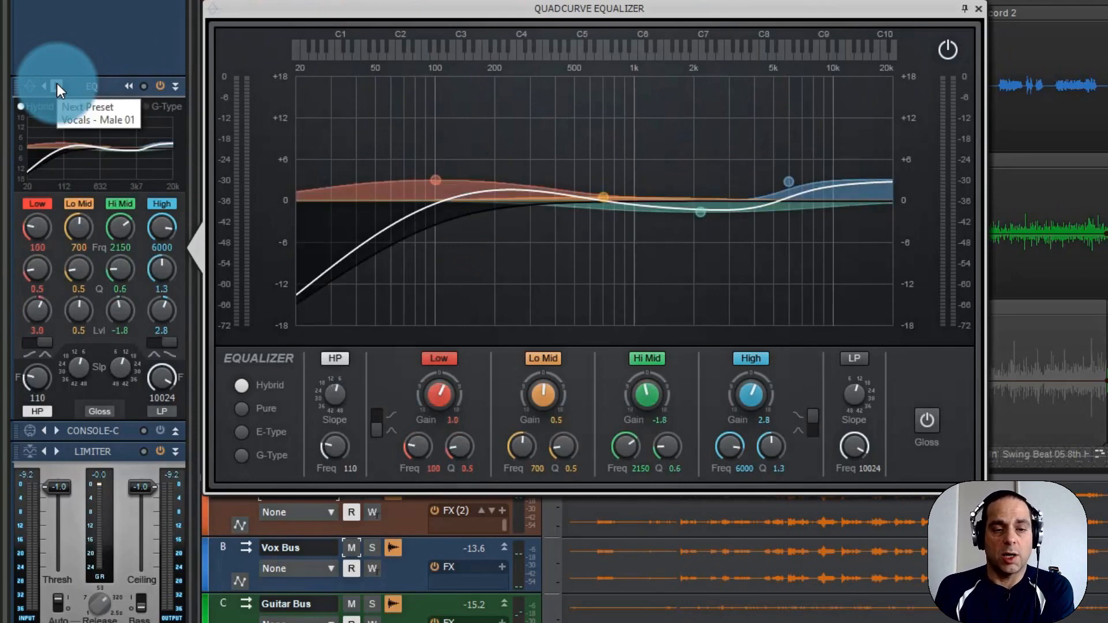
{"action": "left_click", "coordinate": [56, 86]}
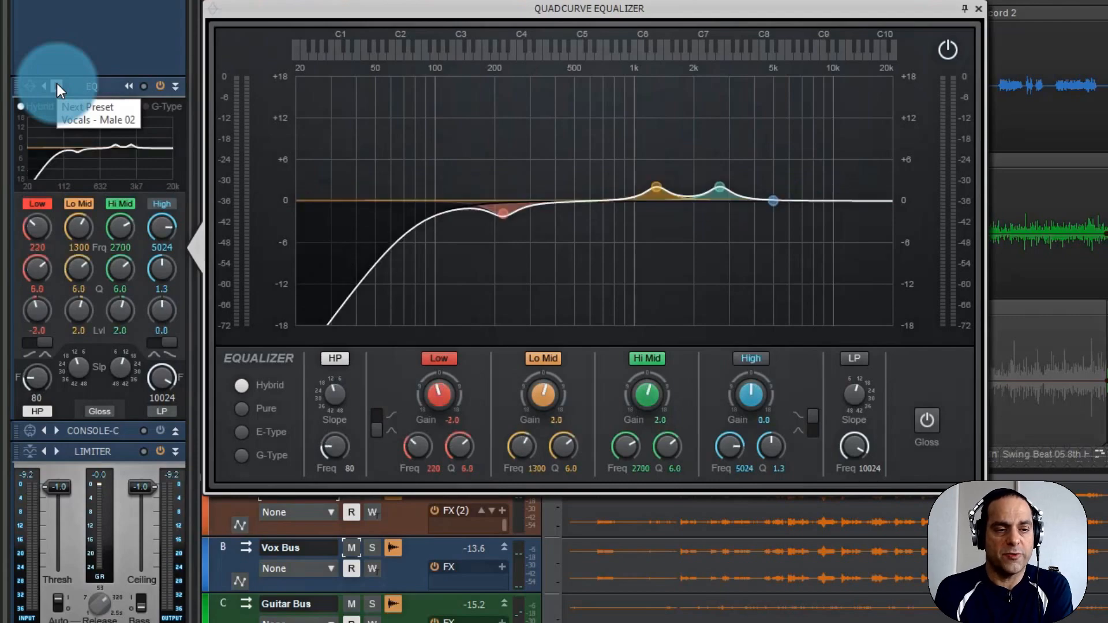
Load the "Vocals - Backup" equalizer preset for comparison, and replace it with "Vocals - Lead 01" on the Lead Vocals.
{"action": "left_click", "coordinate": [30, 86]}
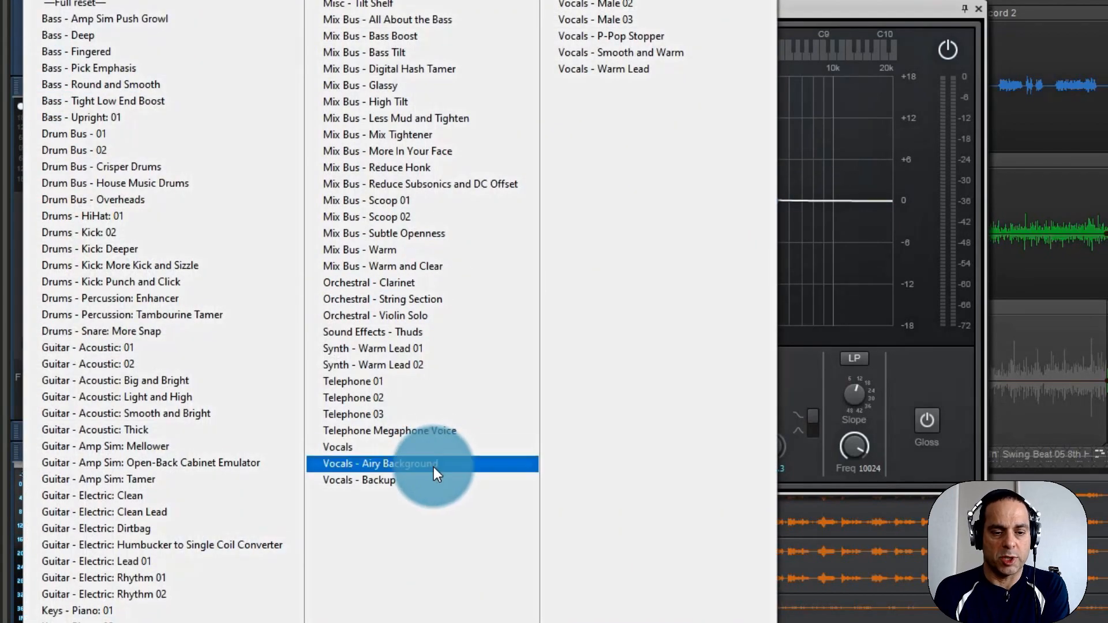
{"action": "left_click", "coordinate": [404, 483]}
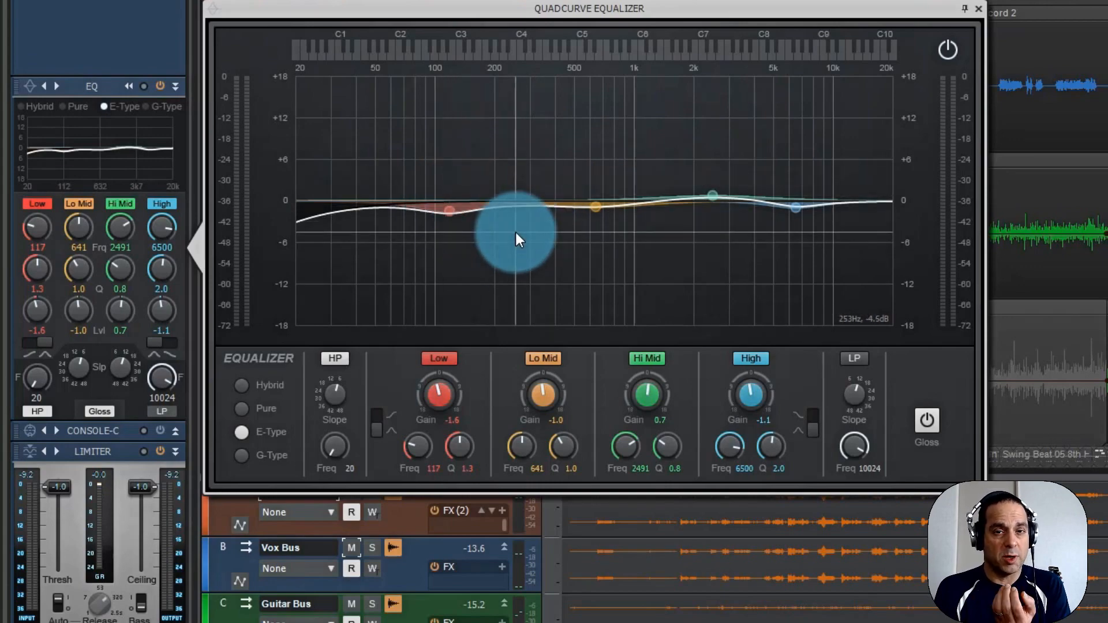
{"action": "left_click", "coordinate": [29, 89]}
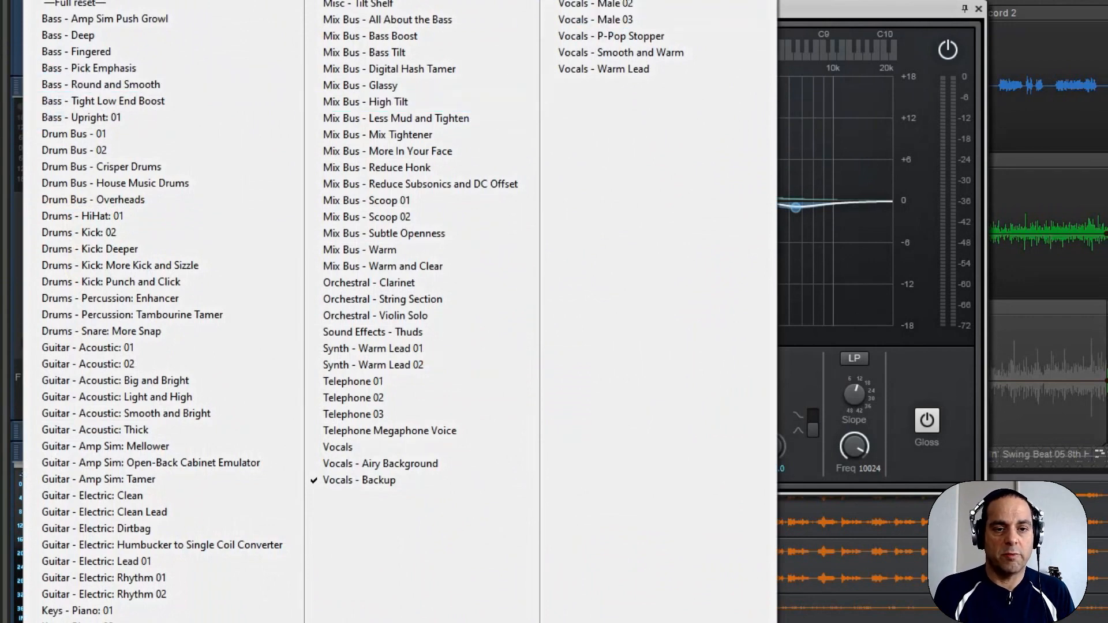
{"action": "left_click", "coordinate": [595, 2]}
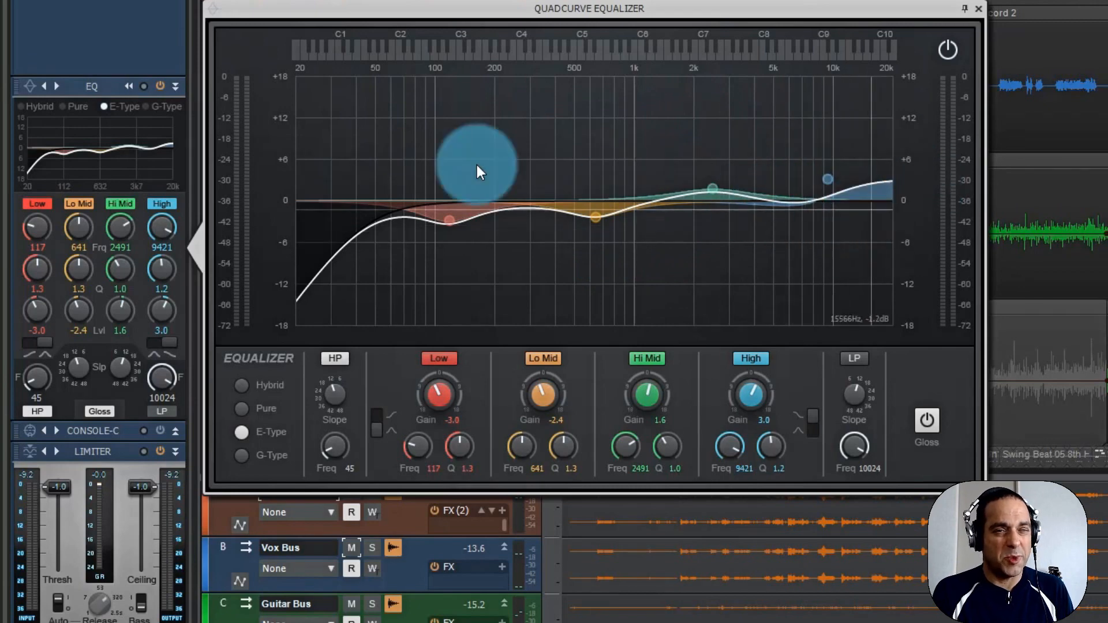
Step through the equalizer presets from "Vocals - Lead 02" to "Vocals - Male 03", listening to them on the Lead Vocals.
{"action": "left_click", "coordinate": [57, 86]}
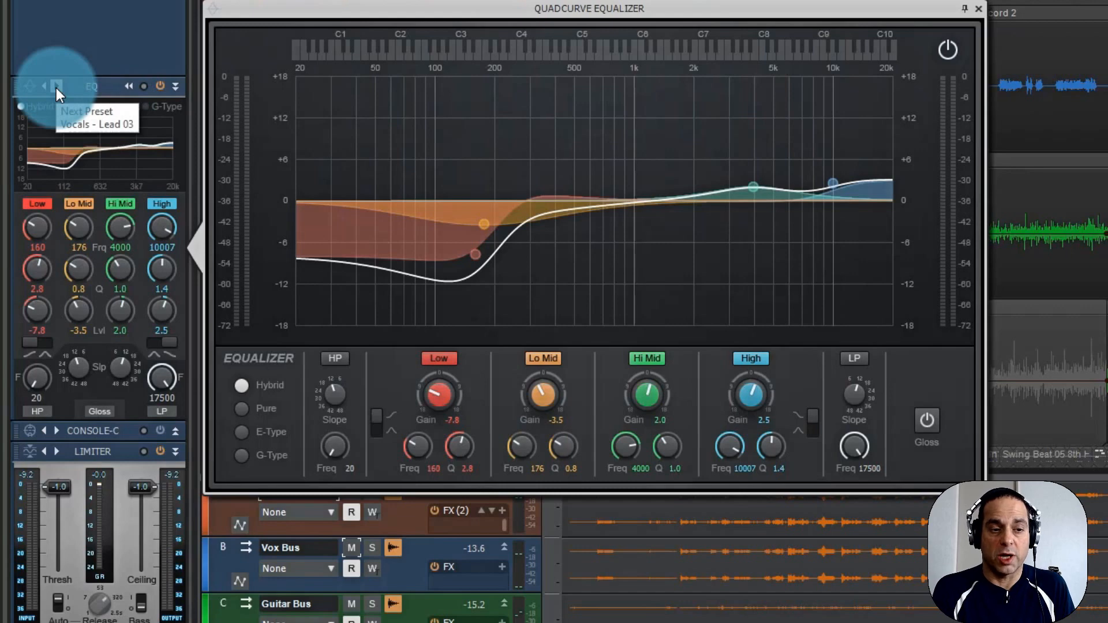
{"action": "left_click", "coordinate": [57, 86]}
{"action": "left_click", "coordinate": [56, 87]}
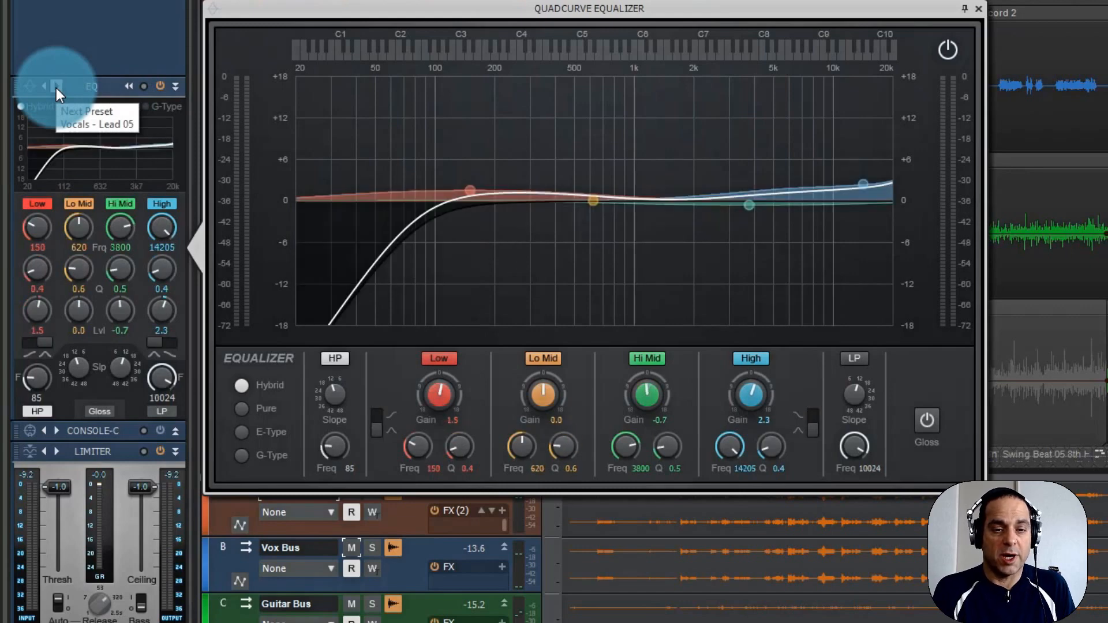
{"action": "left_click", "coordinate": [44, 87]}
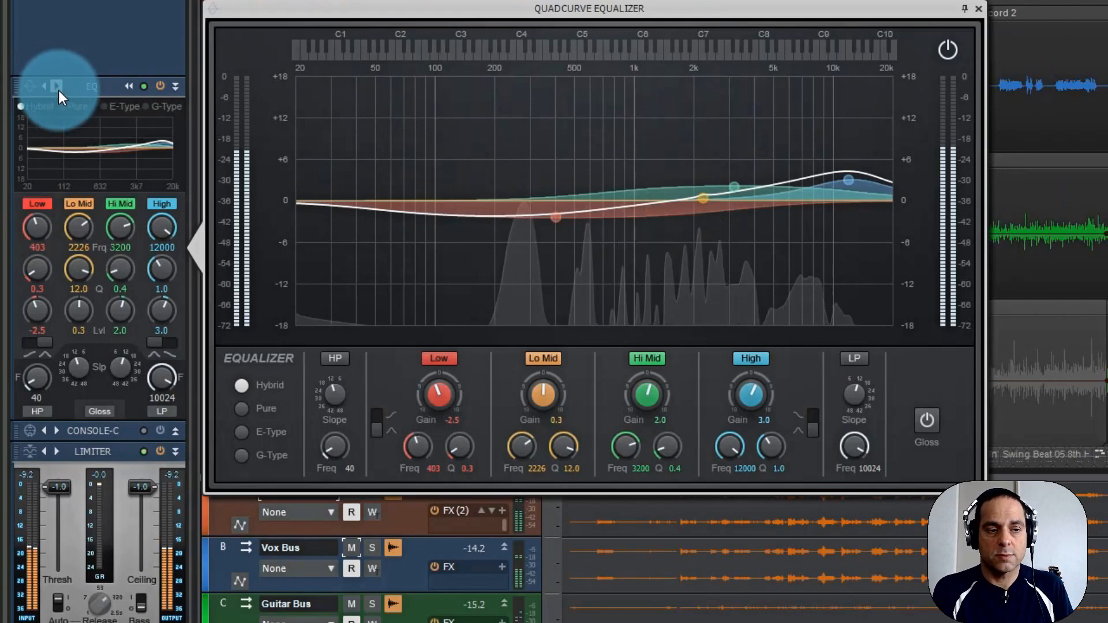
{"action": "left_click", "coordinate": [58, 89]}
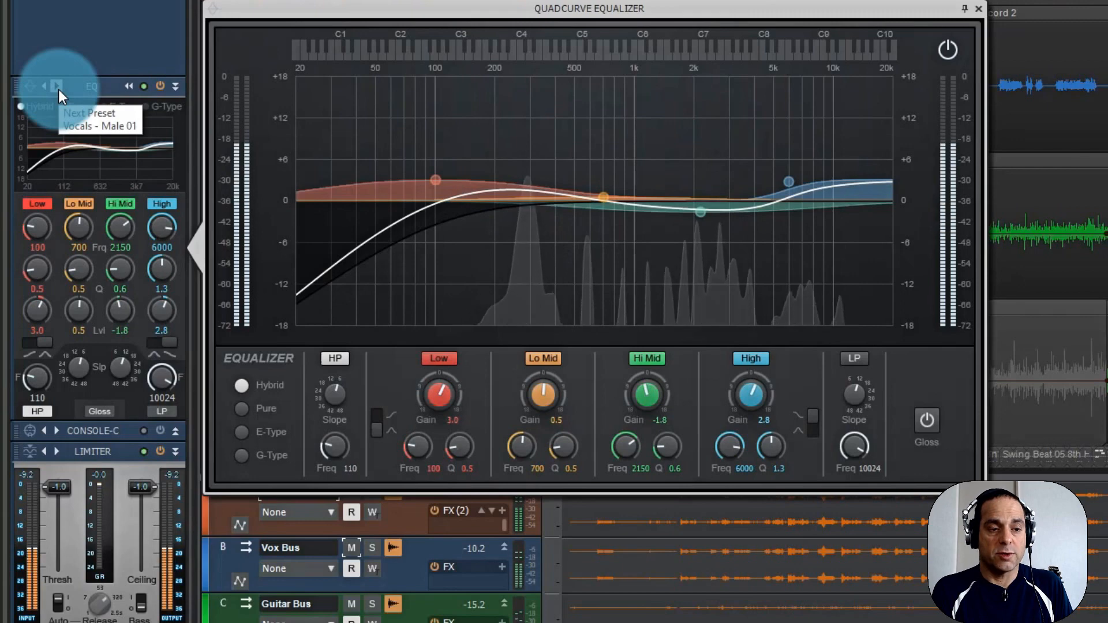
{"action": "left_click", "coordinate": [58, 89]}
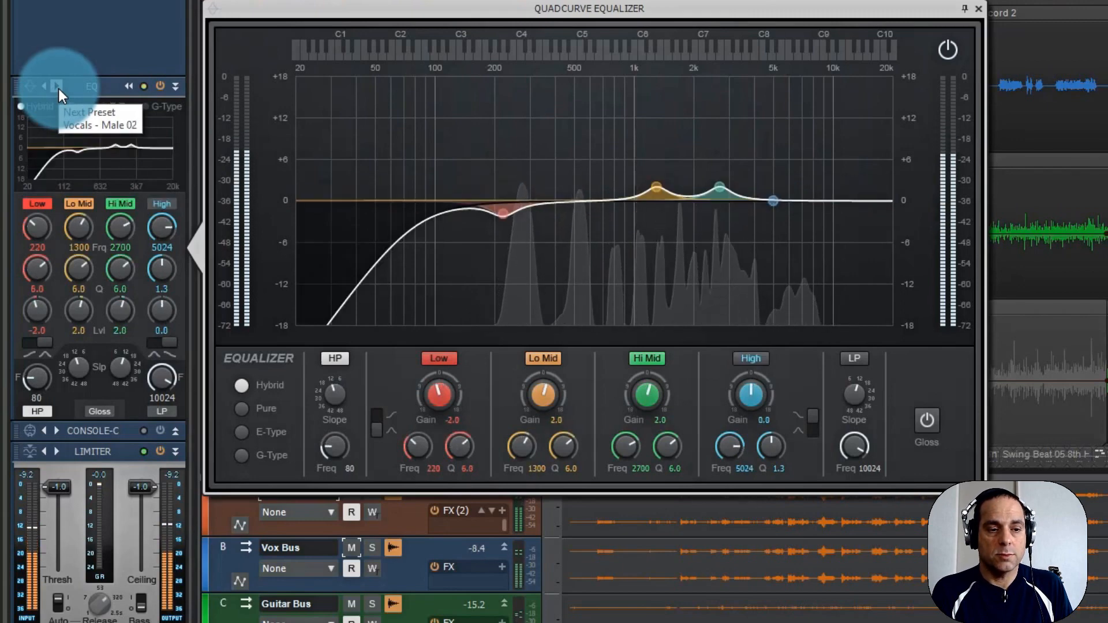
{"action": "left_click", "coordinate": [57, 89]}
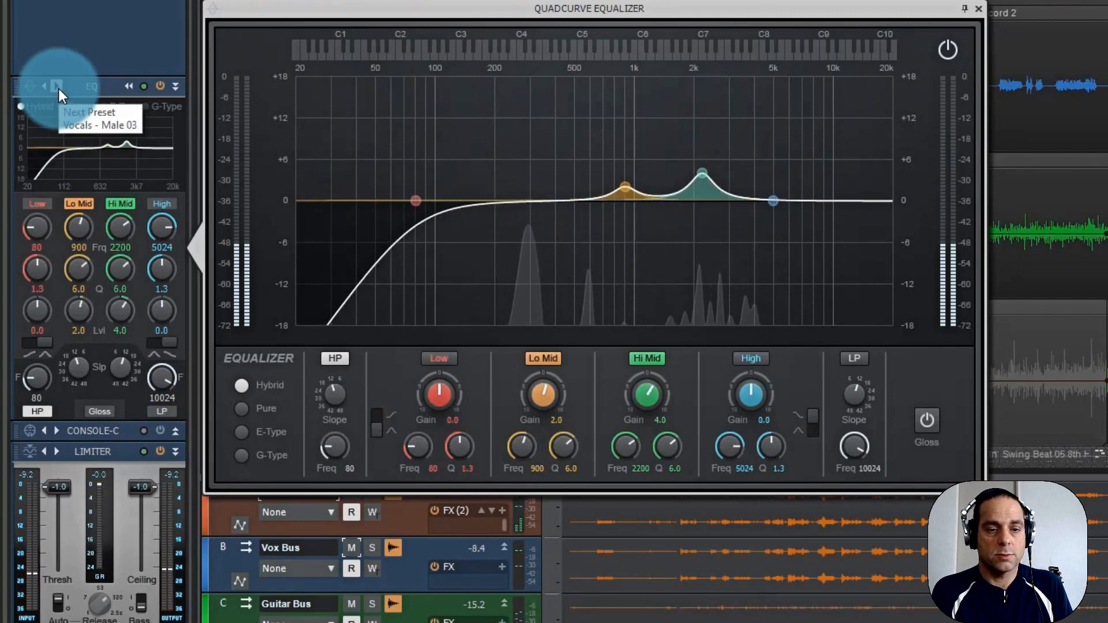
{"action": "left_click", "coordinate": [57, 88]}
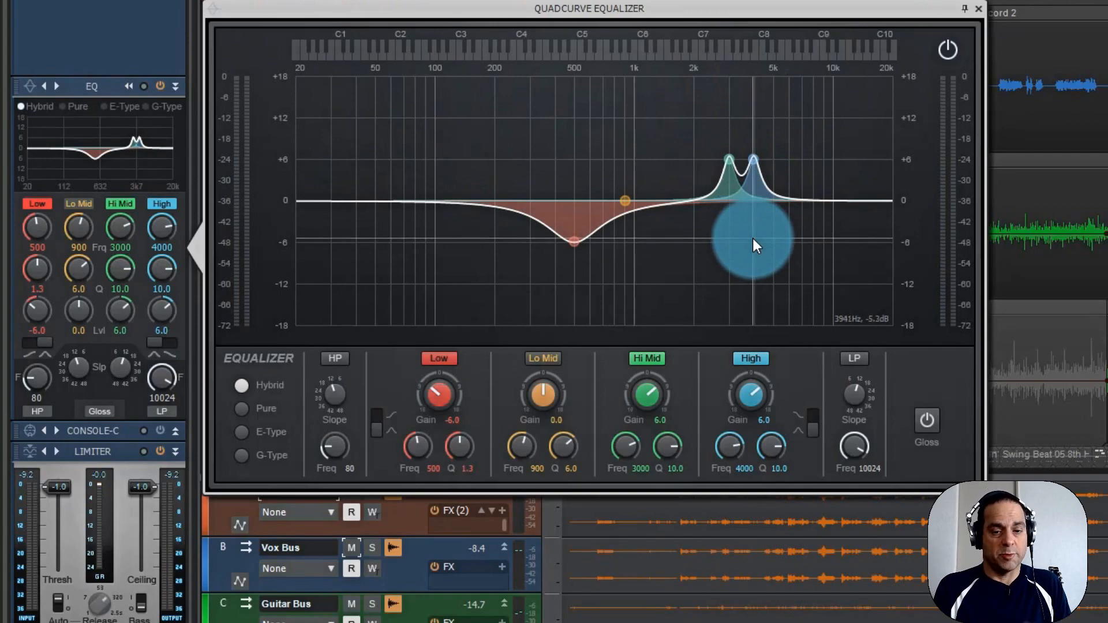
Load the full reset preset in the equalizer and enable the Low band with its gain at 0.0 dB.
{"action": "left_click", "coordinate": [29, 85]}
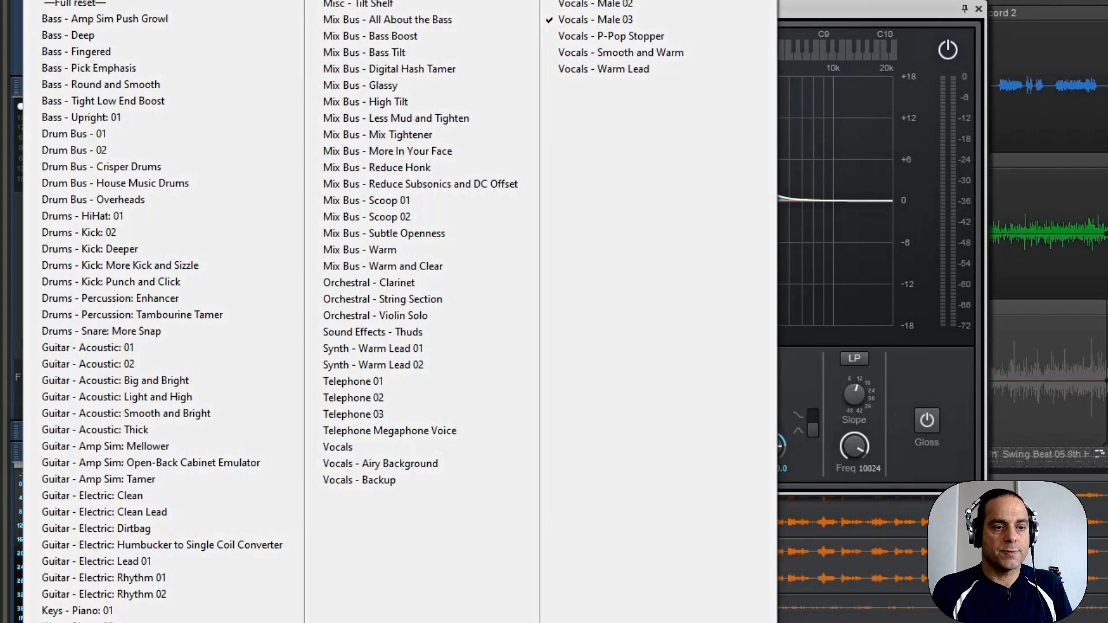
{"action": "left_click", "coordinate": [89, 3]}
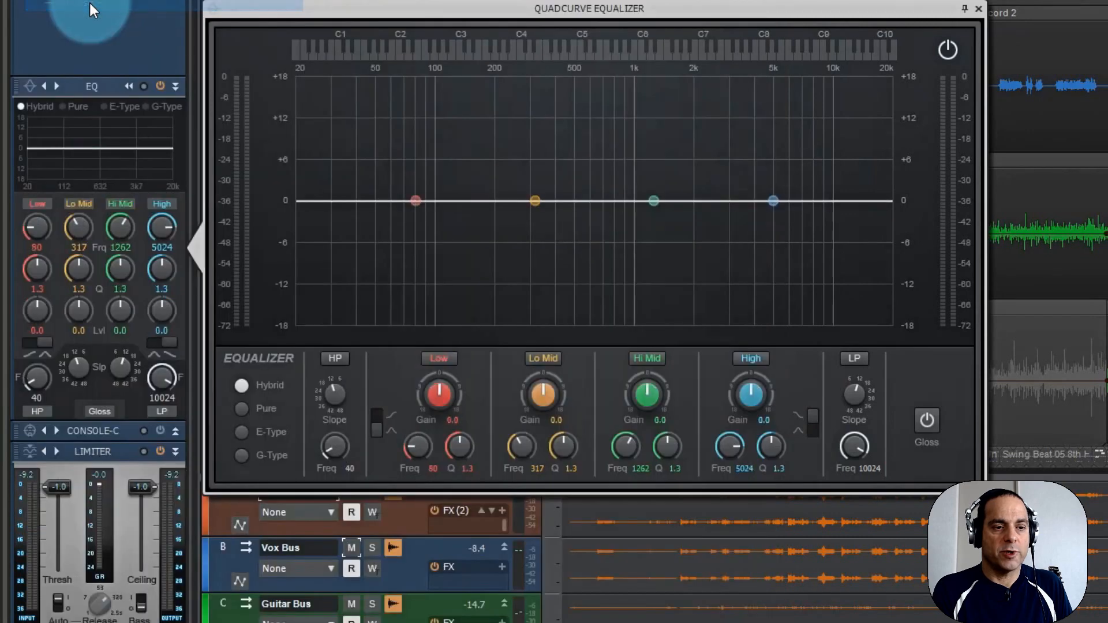
{"action": "left_click", "coordinate": [438, 358]}
{"action": "double_click", "coordinate": [441, 396]}
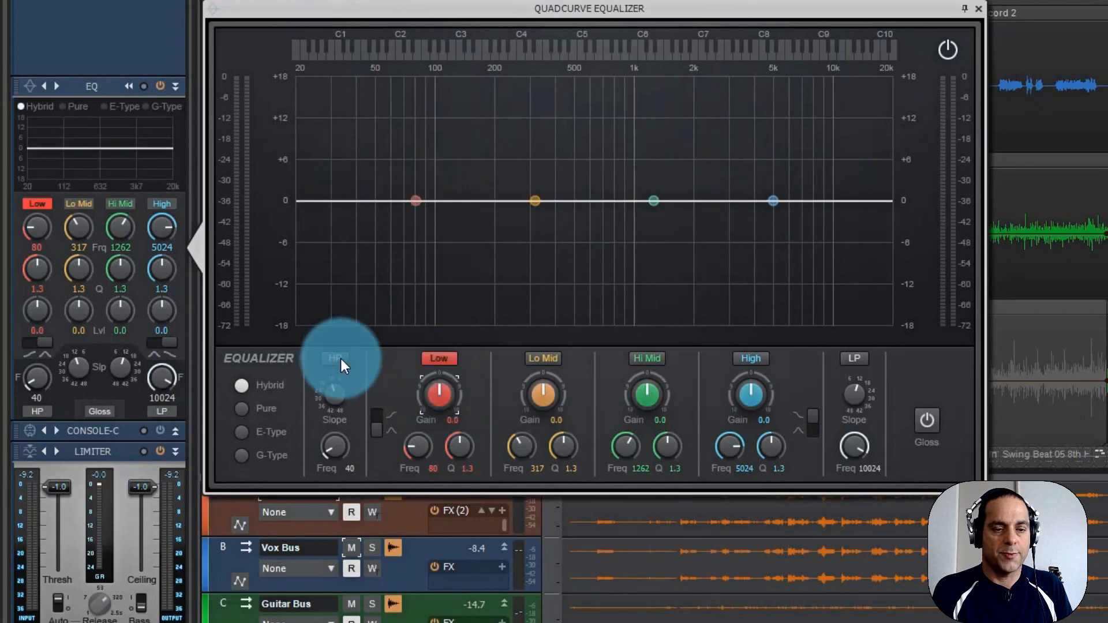
Enable the equalizer's Lo Mid, Hi Mid and High bands and switch on Gloss.
{"action": "left_click", "coordinate": [541, 358]}
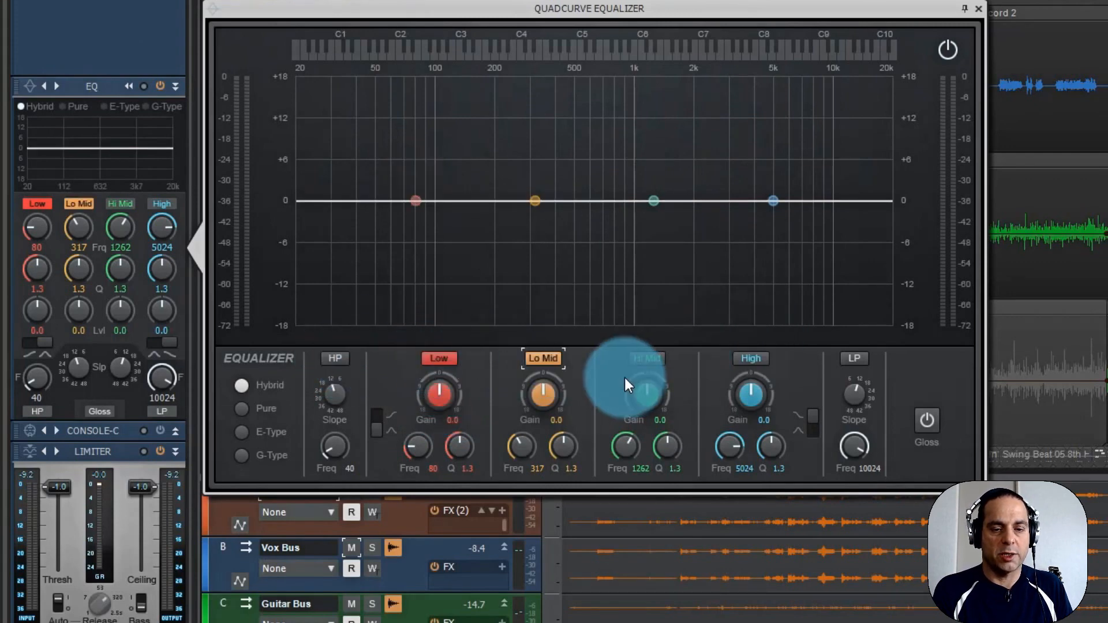
{"action": "left_click", "coordinate": [644, 359]}
{"action": "left_click", "coordinate": [750, 358]}
{"action": "left_click", "coordinate": [926, 420]}
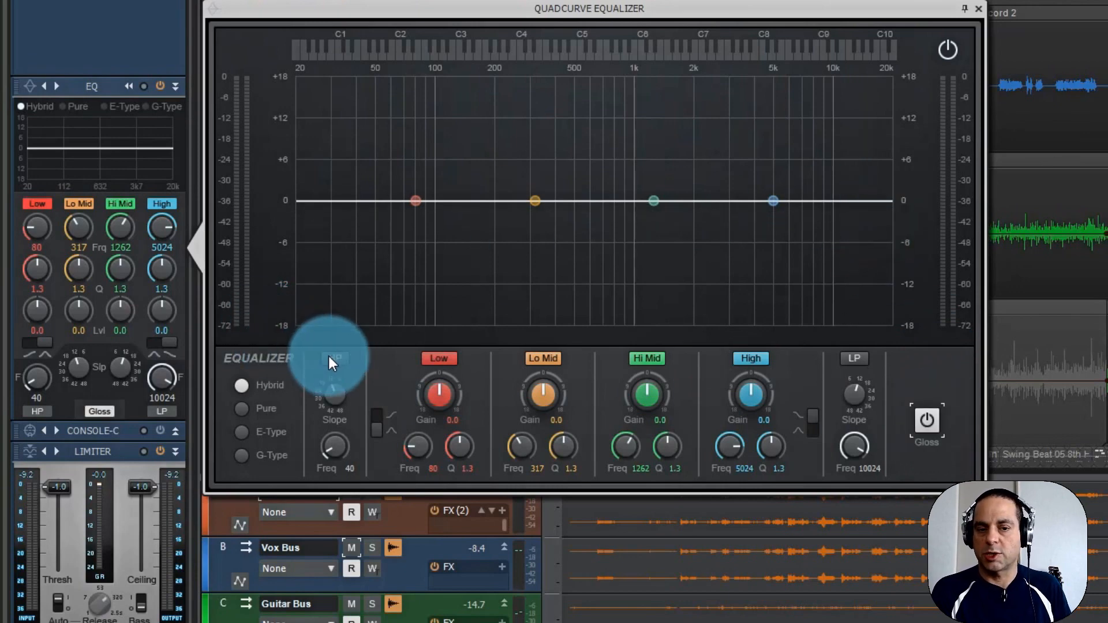
Enable the high-pass filter during playback and set its frequency to 75 Hz.
{"action": "key", "text": "space"}
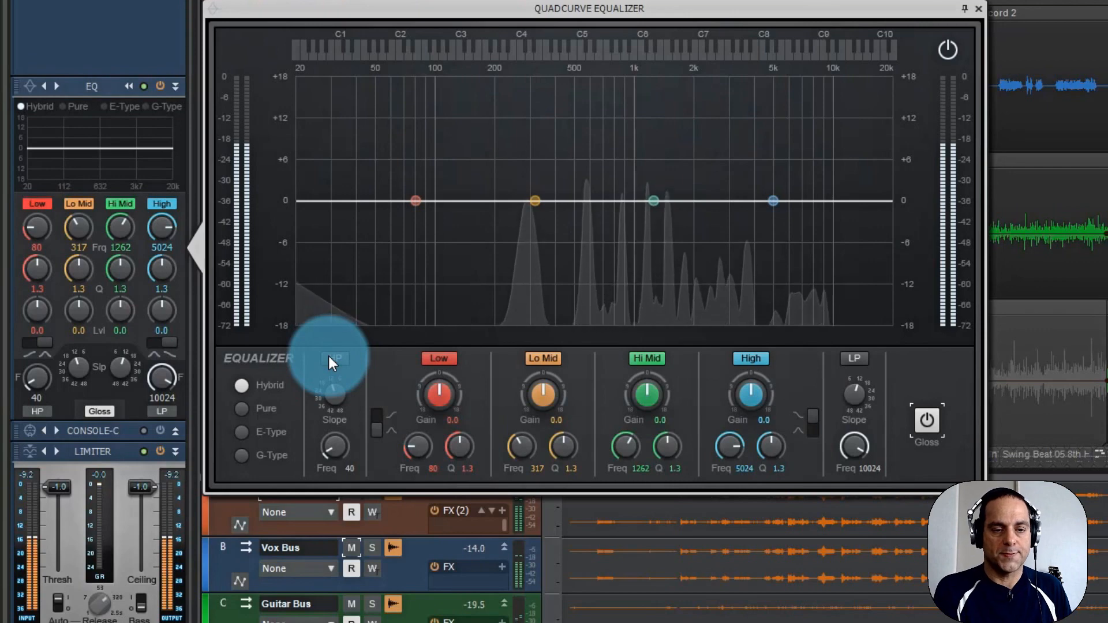
{"action": "left_click", "coordinate": [328, 356]}
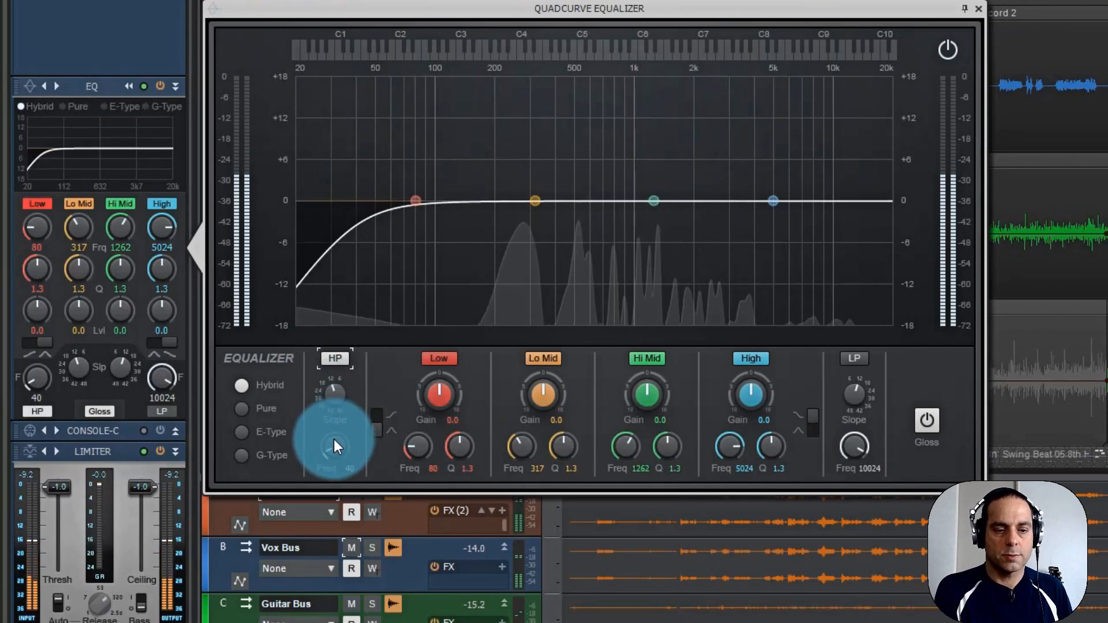
{"action": "double_click", "coordinate": [349, 468]}
{"action": "type", "text": "75"}
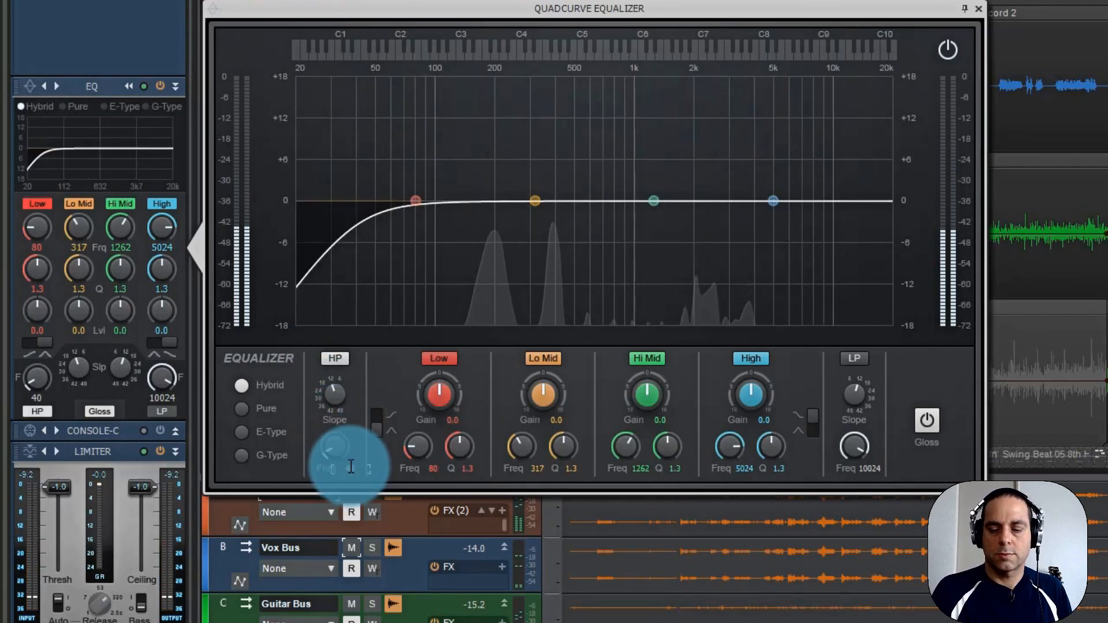
{"action": "key", "text": "Return"}
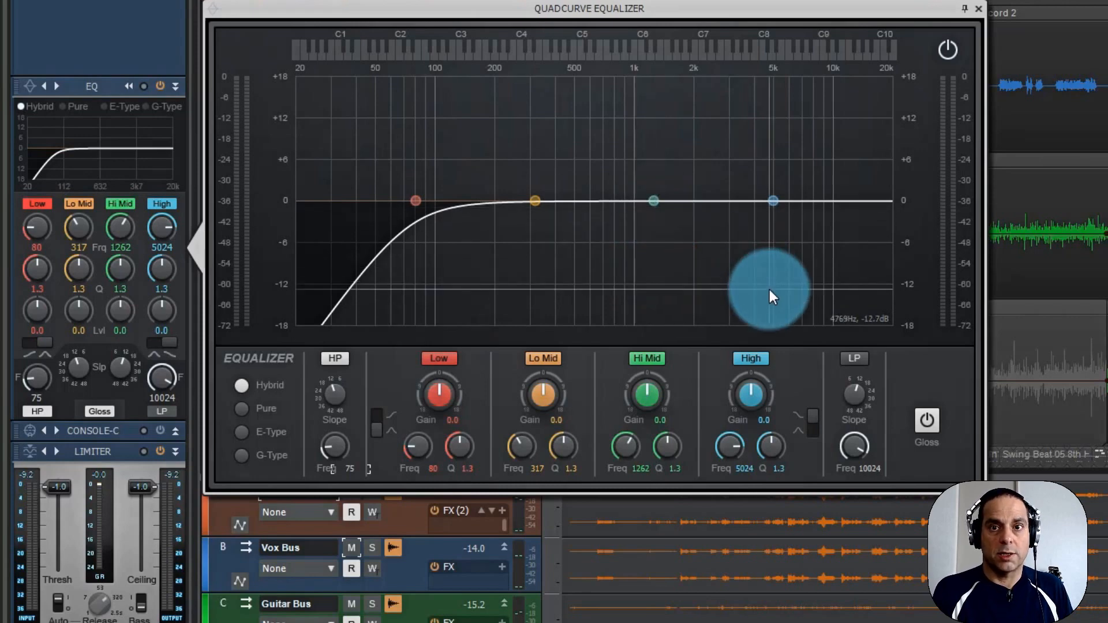
Boost the Hi Mid band by about 7.1 dB near 1220 Hz, narrow its Q to about 10.8, and play the loop.
{"action": "left_click_drag", "start_coordinate": [653, 202], "coordinate": [650, 151]}
{"action": "left_click_drag", "start_coordinate": [669, 443], "coordinate": [667, 434]}
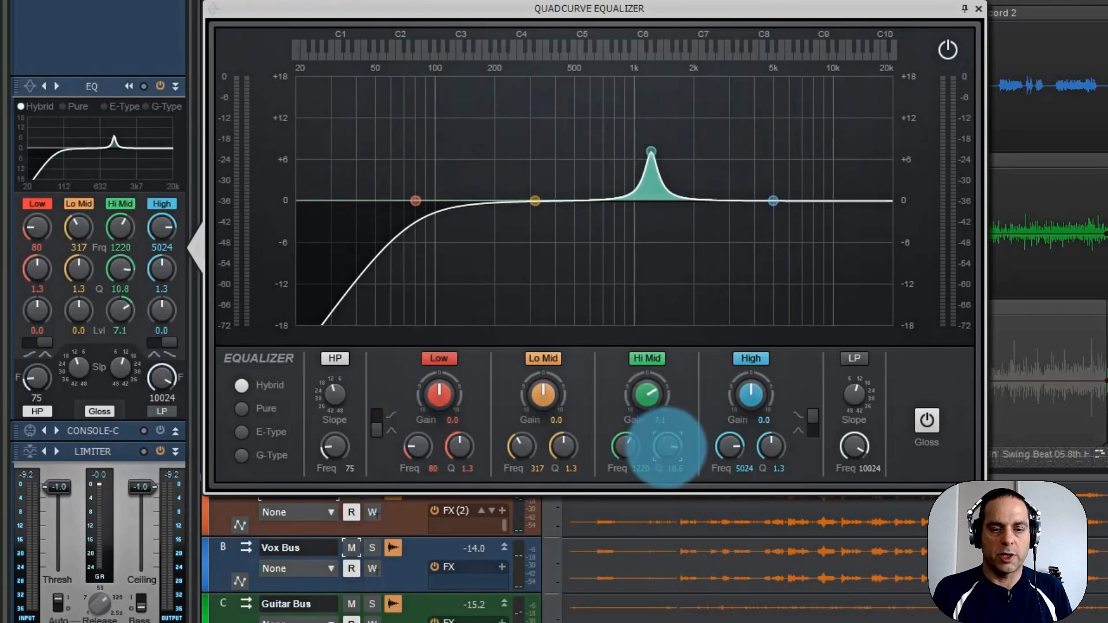
{"action": "key", "text": "space"}
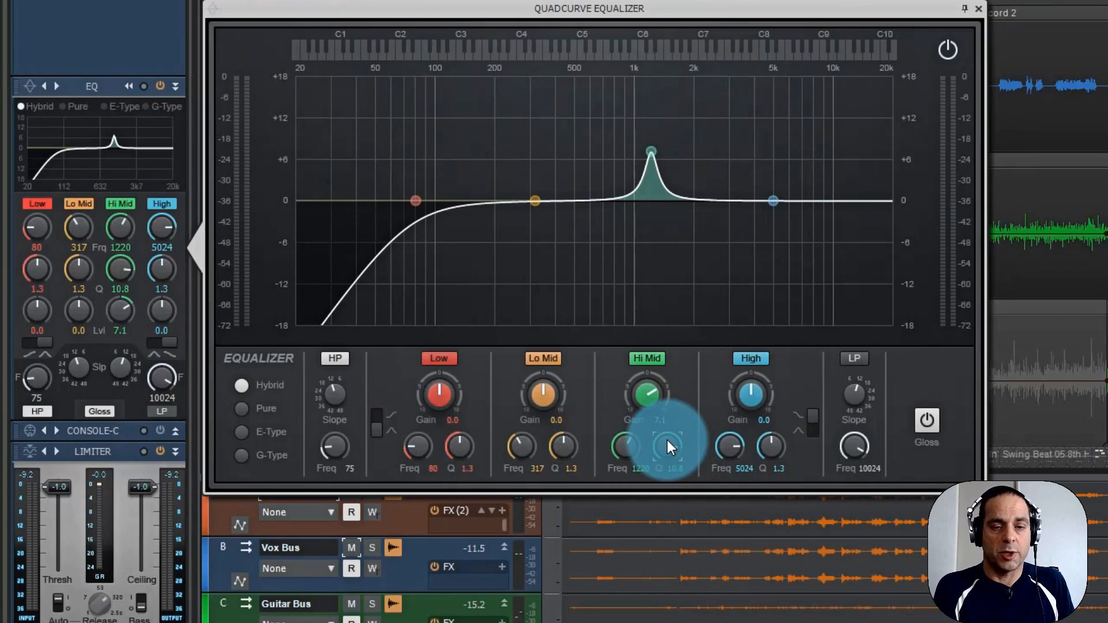
Raise the Hi Mid gain to about 12.9 dB and sweep the peak from about 681 Hz up to 9154 Hz during playback.
{"action": "key", "text": "space"}
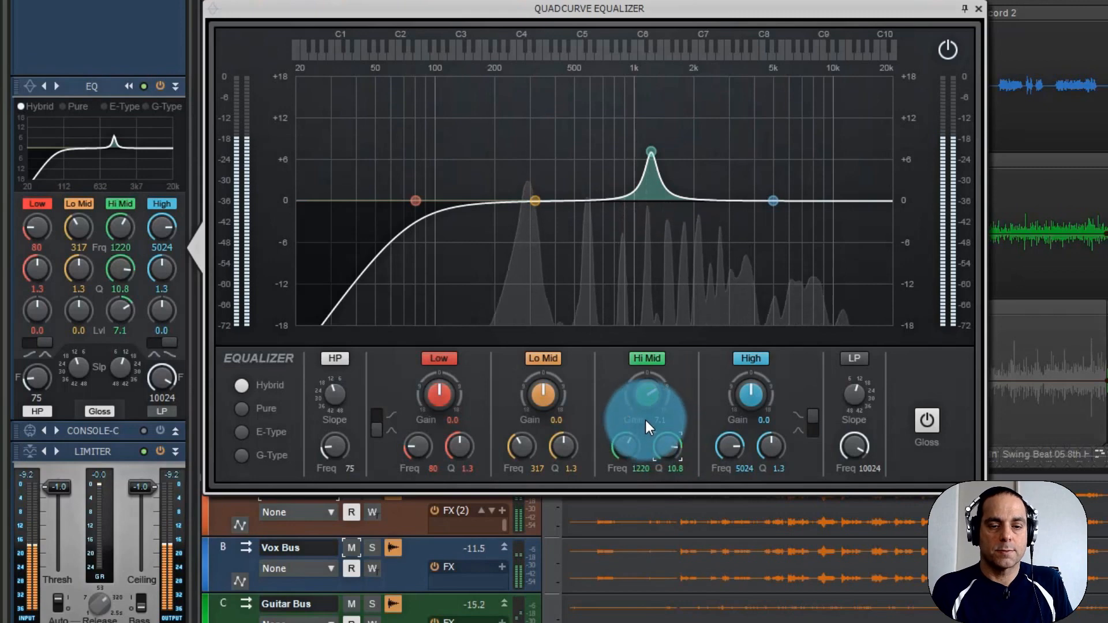
{"action": "left_click_drag", "start_coordinate": [646, 390], "coordinate": [622, 453]}
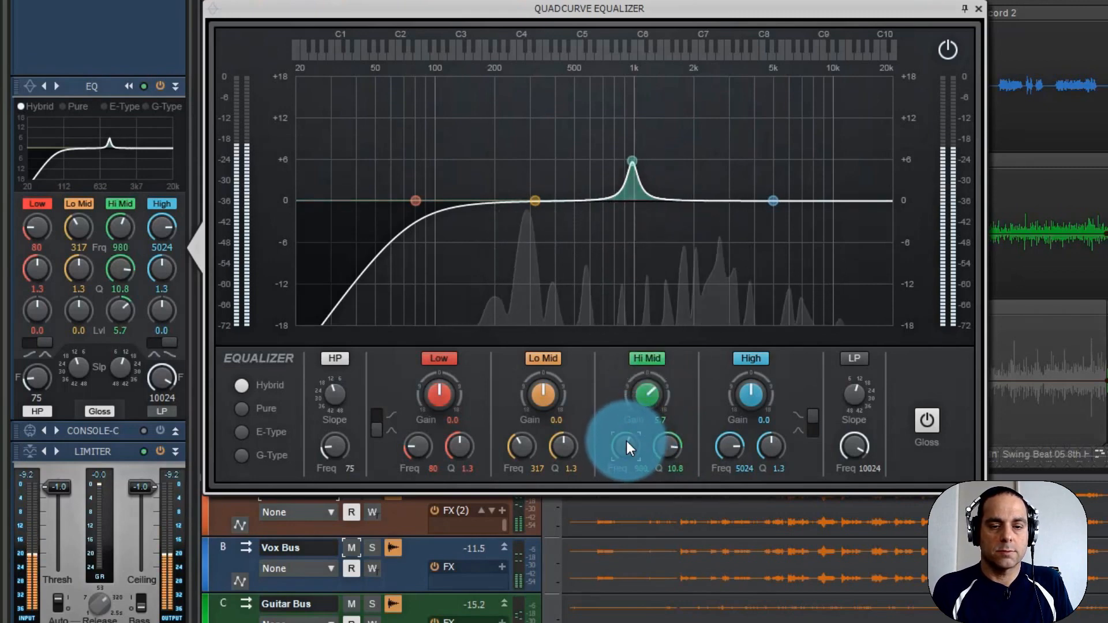
{"action": "left_click_drag", "start_coordinate": [648, 395], "coordinate": [638, 383]}
{"action": "left_click_drag", "start_coordinate": [618, 445], "coordinate": [626, 446]}
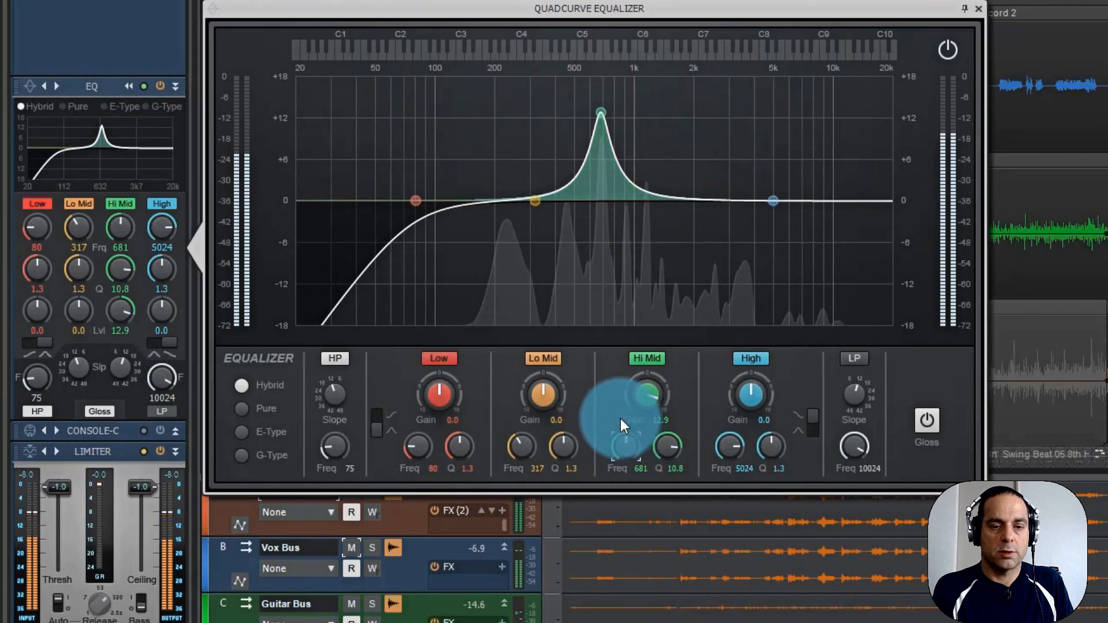
{"action": "left_click_drag", "start_coordinate": [626, 452], "coordinate": [625, 448]}
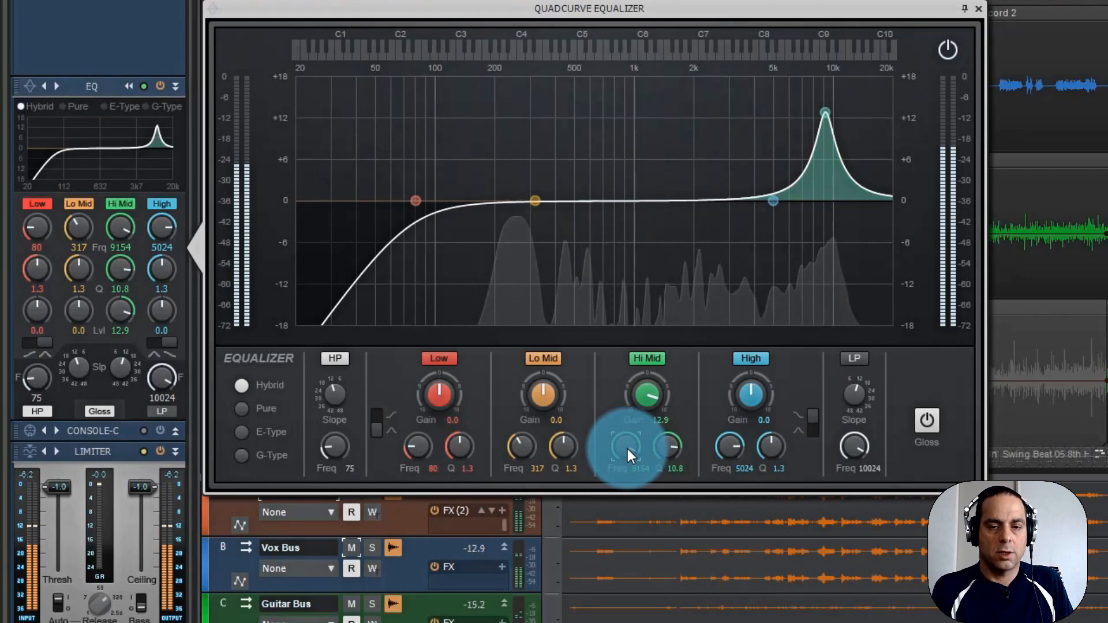
Toggle the Hi Mid band off and on for comparison, and set it to about 2995 Hz, 3.0 dB gain and a Q of 9.4.
{"action": "left_click", "coordinate": [650, 356]}
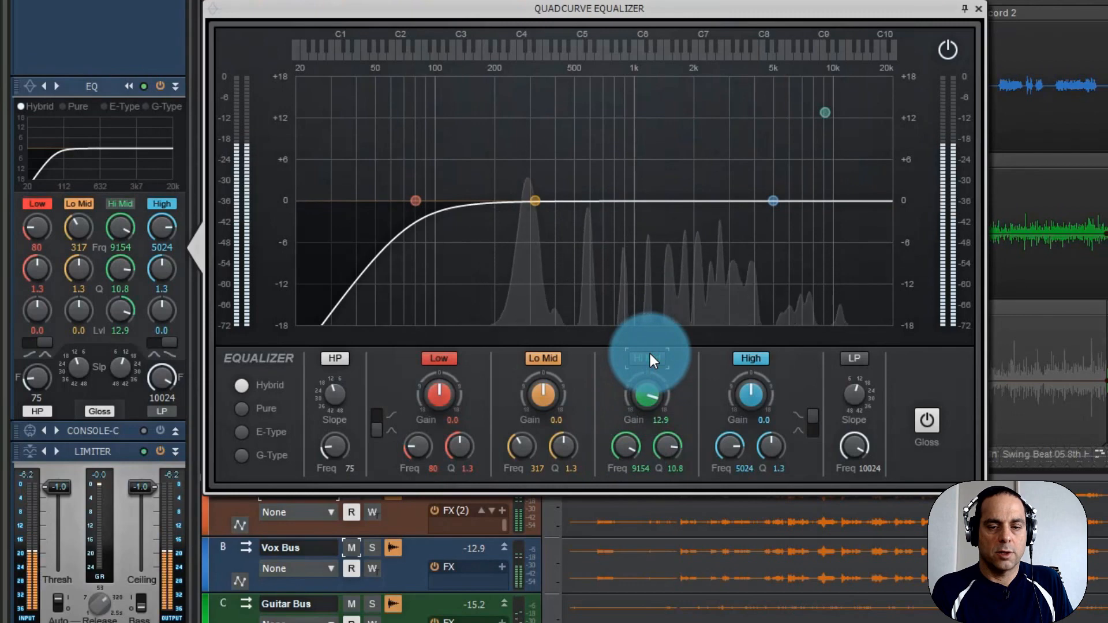
{"action": "mouse_move", "coordinate": [625, 446]}
{"action": "left_mouse_down"}
{"action": "mouse_move", "coordinate": [625, 459]}
{"action": "mouse_move", "coordinate": [622, 442]}
{"action": "left_mouse_up"}
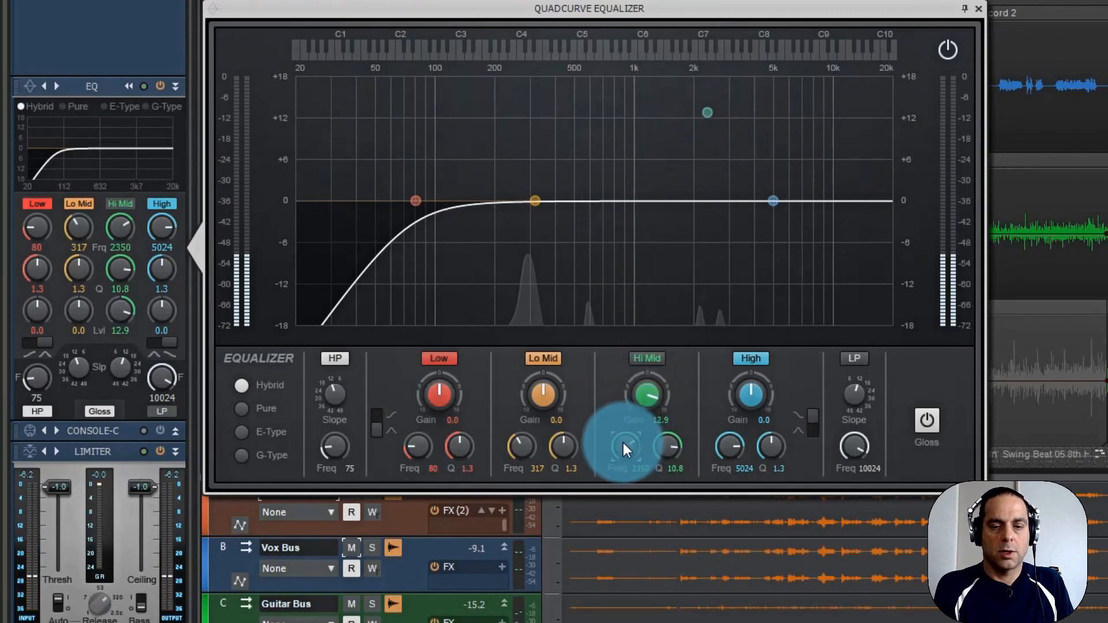
{"action": "left_click", "coordinate": [642, 355]}
{"action": "left_click_drag", "start_coordinate": [646, 386], "coordinate": [646, 391]}
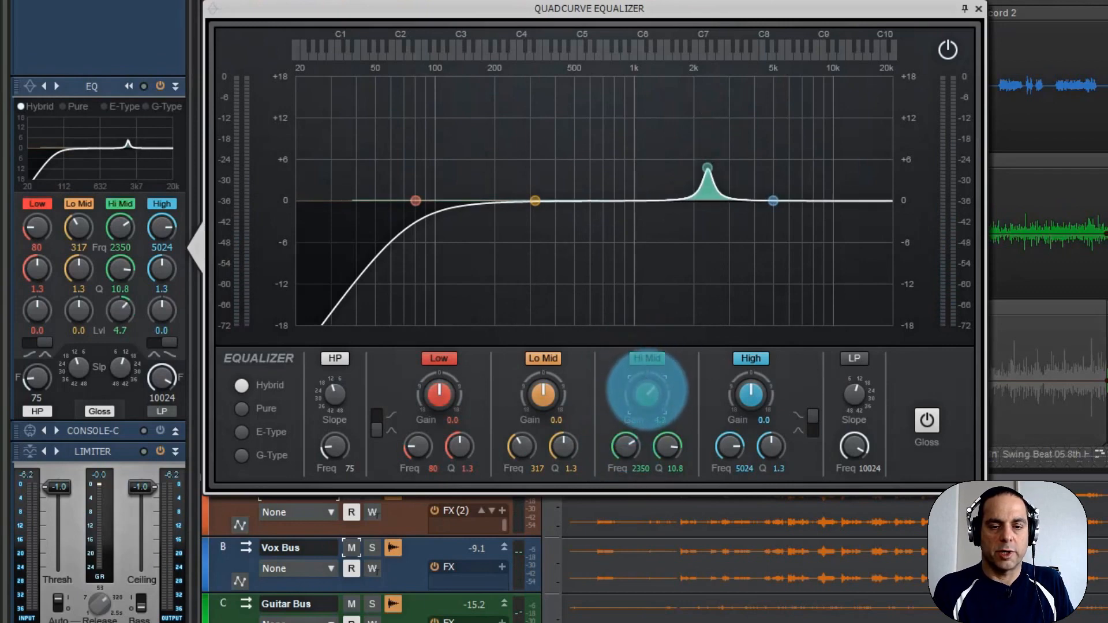
{"action": "left_click_drag", "start_coordinate": [628, 441], "coordinate": [626, 441]}
{"action": "left_click", "coordinate": [649, 398]}
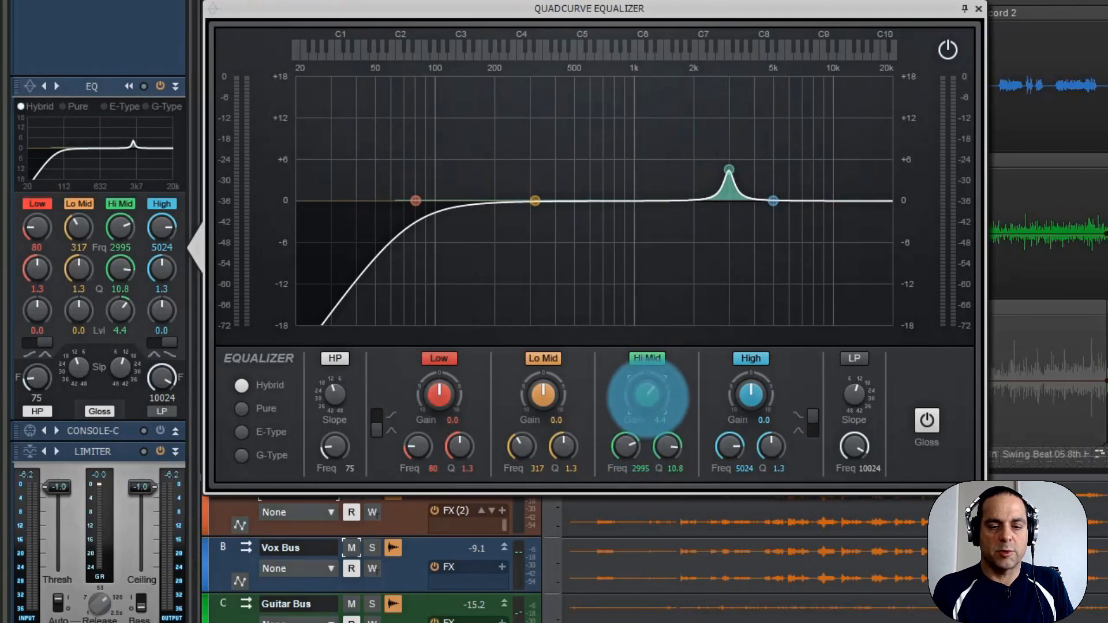
{"action": "left_click_drag", "start_coordinate": [669, 443], "coordinate": [669, 446]}
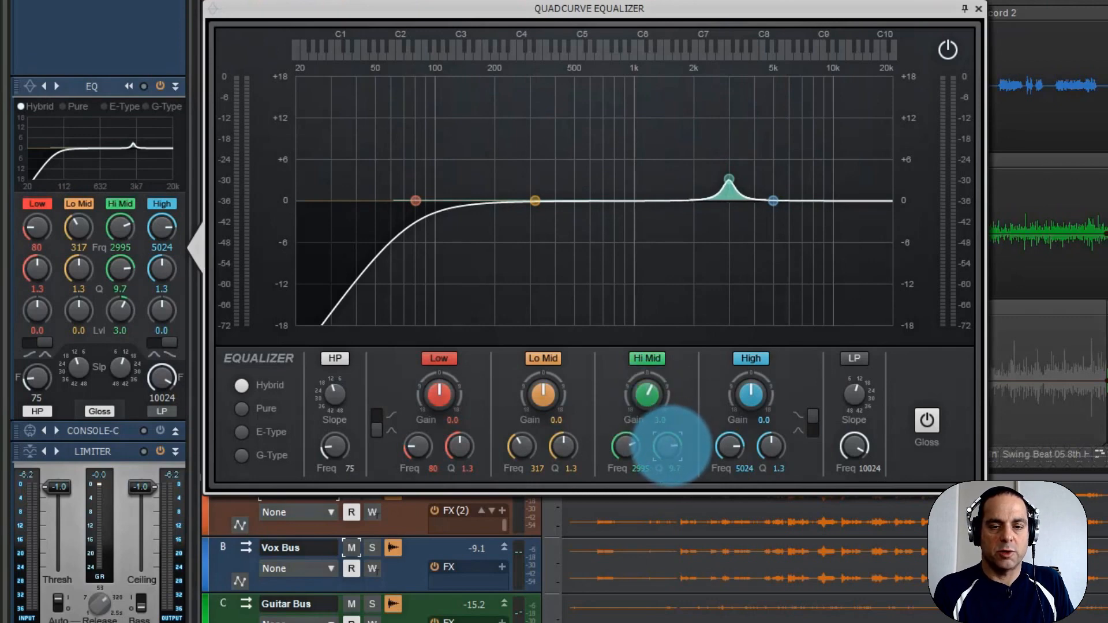
{"action": "left_click", "coordinate": [628, 394]}
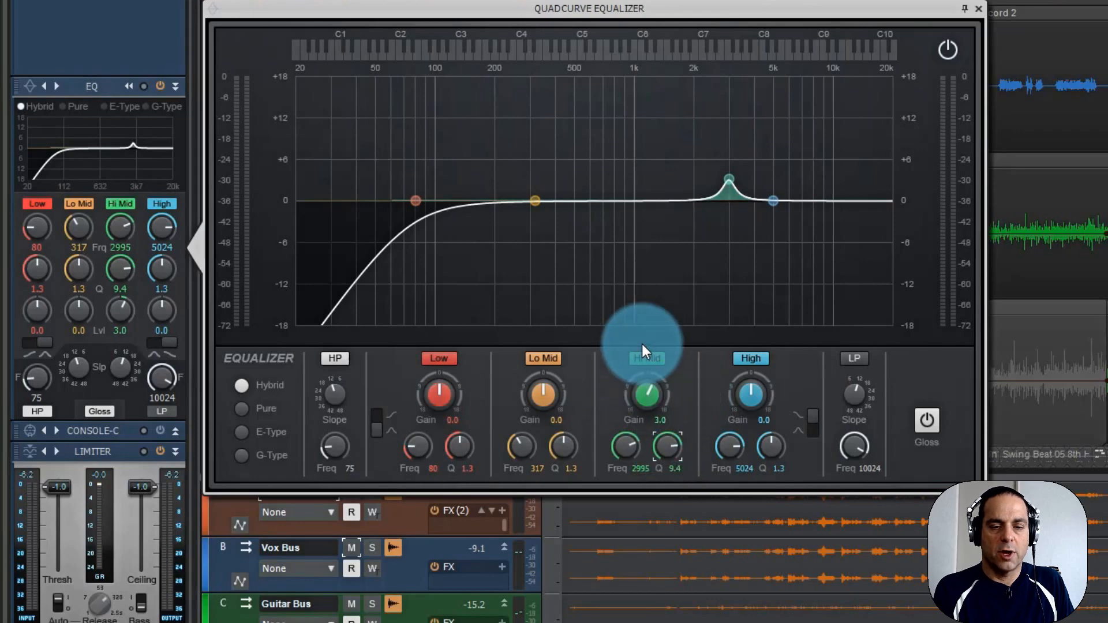
Play the loop and switch the Hi Mid band off and on to compare the vocals with and without the boost.
{"action": "key", "text": "space"}
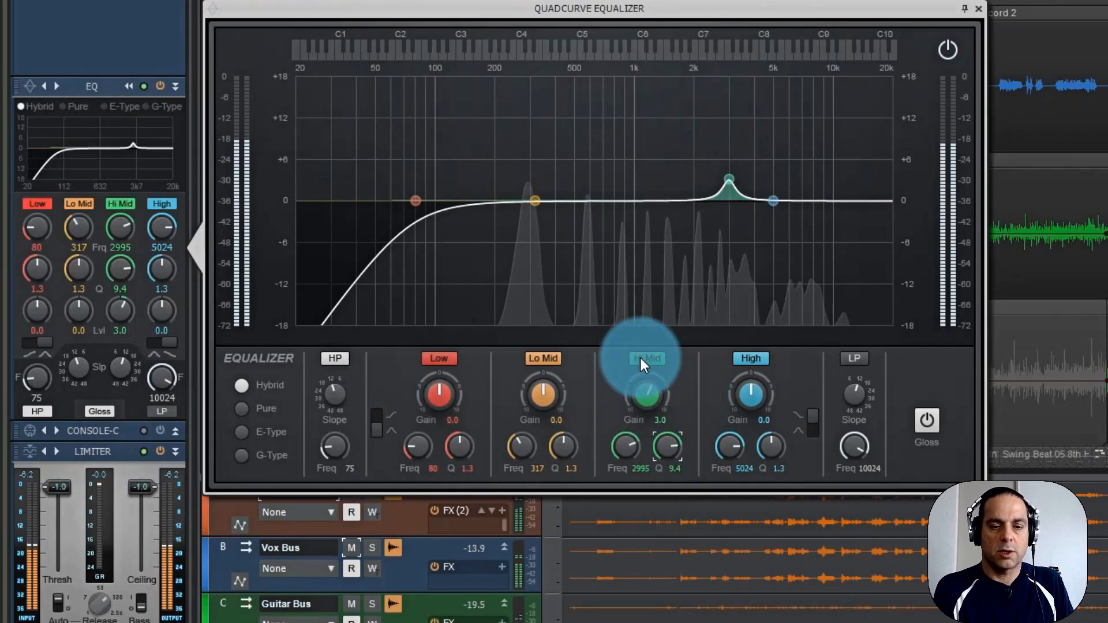
{"action": "left_click", "coordinate": [640, 358]}
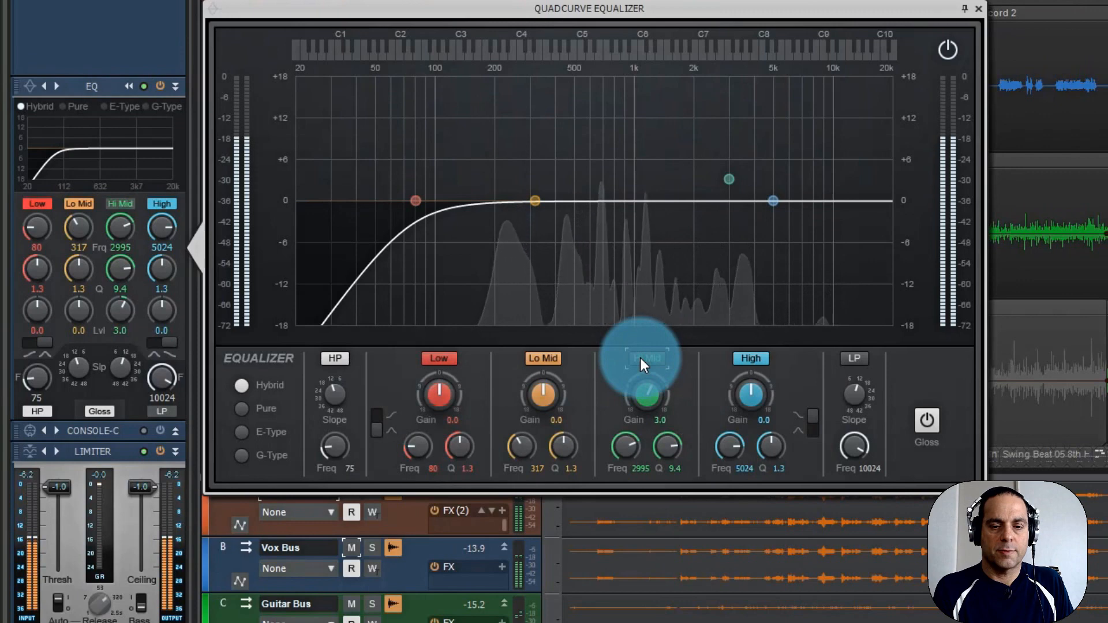
{"action": "left_click", "coordinate": [639, 358]}
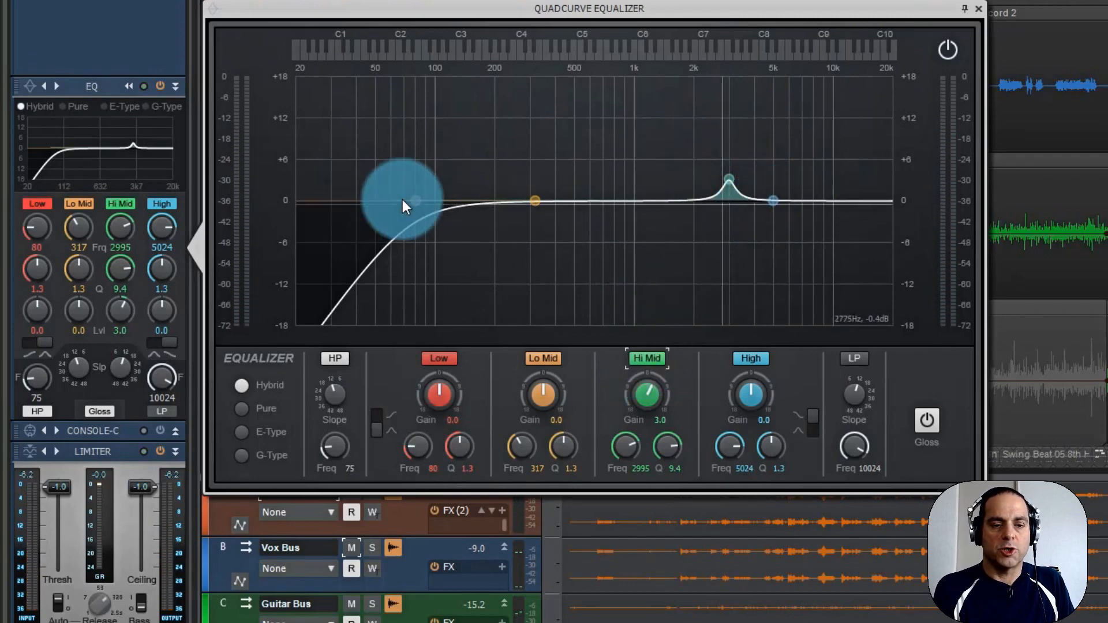
Move the Low band to about 207 Hz and the Lo Mid band to about 541 Hz, both at 0.0 dB gain, and start playback.
{"action": "left_click_drag", "start_coordinate": [415, 200], "coordinate": [497, 199]}
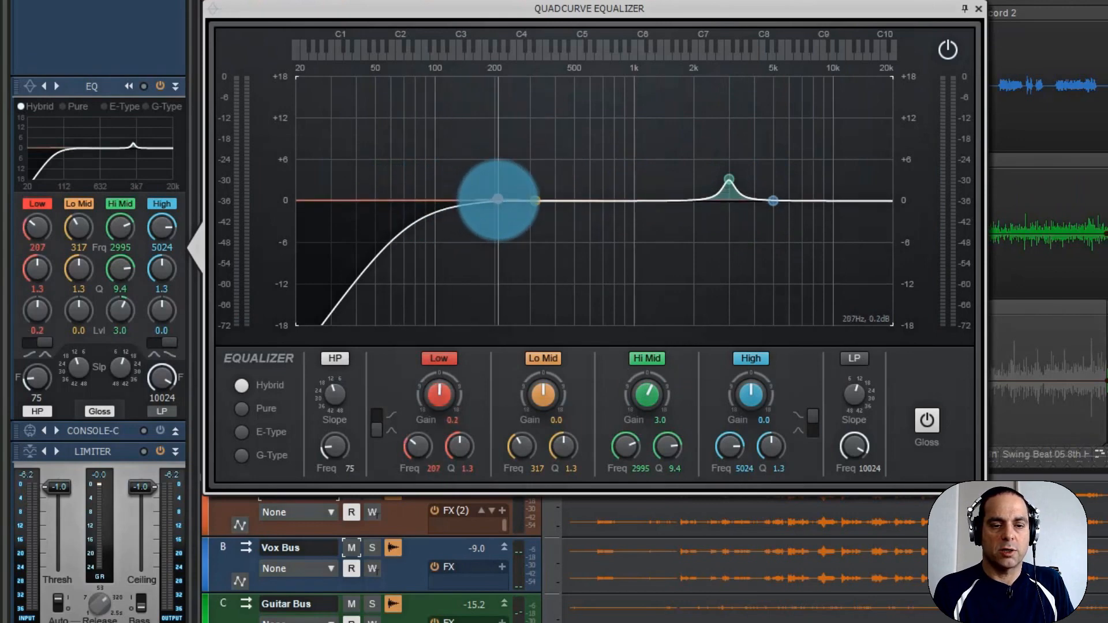
{"action": "left_click_drag", "start_coordinate": [535, 200], "coordinate": [581, 201]}
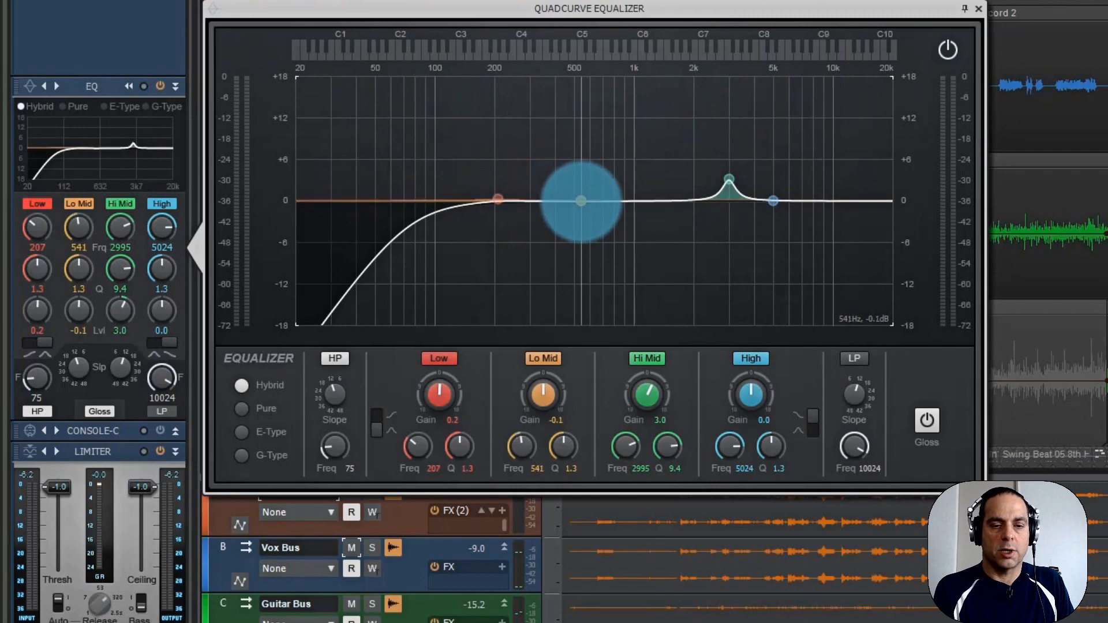
{"action": "double_click", "coordinate": [543, 399]}
{"action": "double_click", "coordinate": [434, 391]}
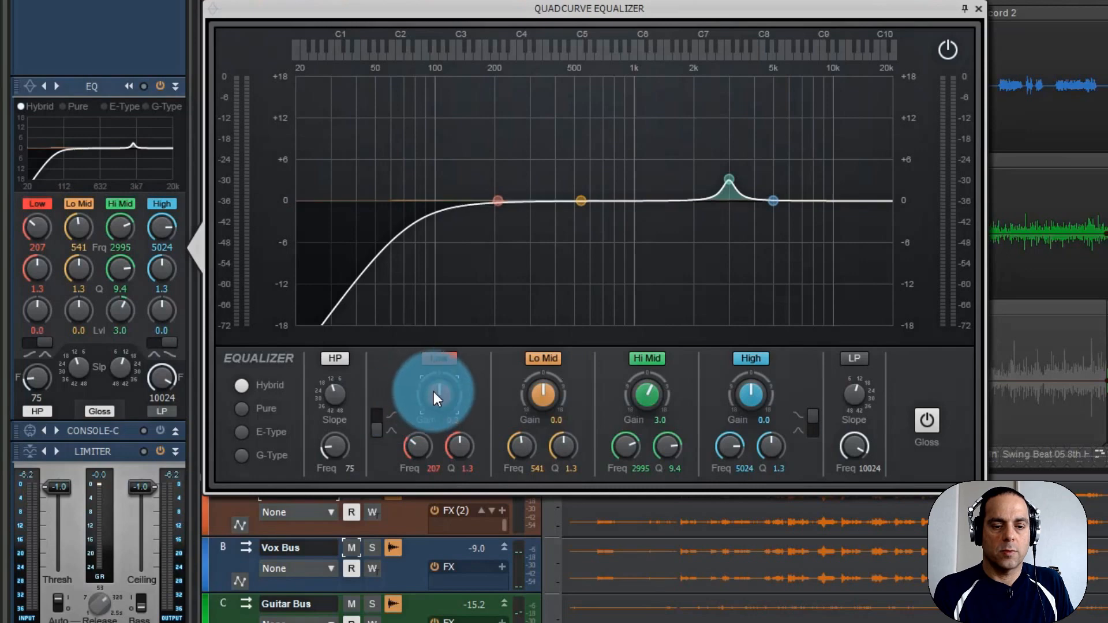
{"action": "key", "text": "space"}
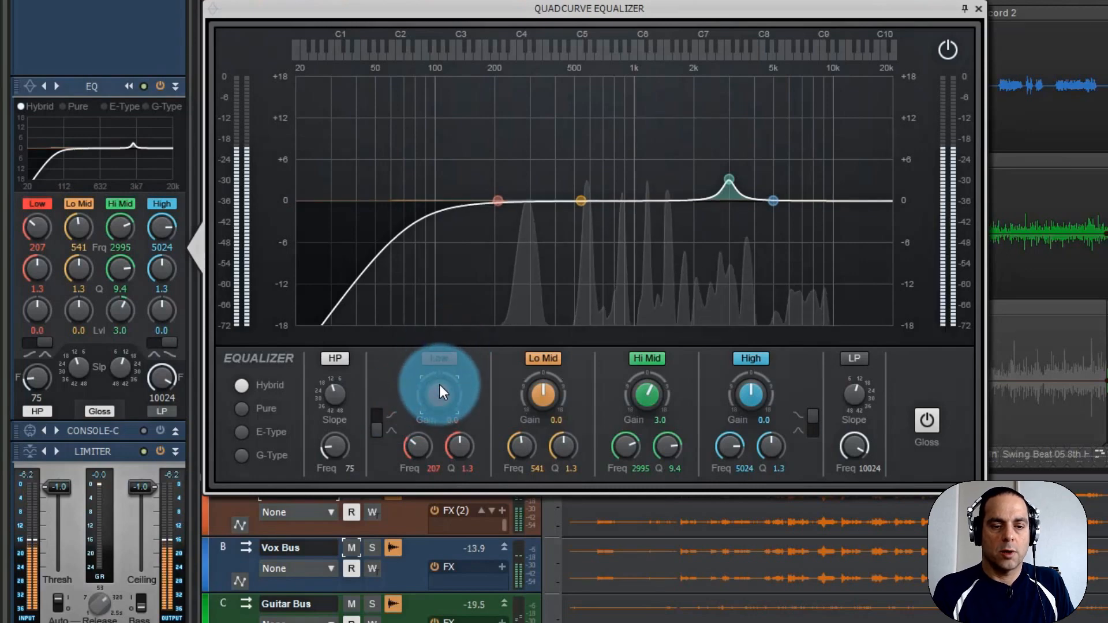
Shape the Low band into a gentle boost at about 257 Hz with 0.9 dB gain and a Q of 1.5.
{"action": "left_click_drag", "start_coordinate": [439, 394], "coordinate": [416, 443]}
{"action": "left_click", "coordinate": [417, 440]}
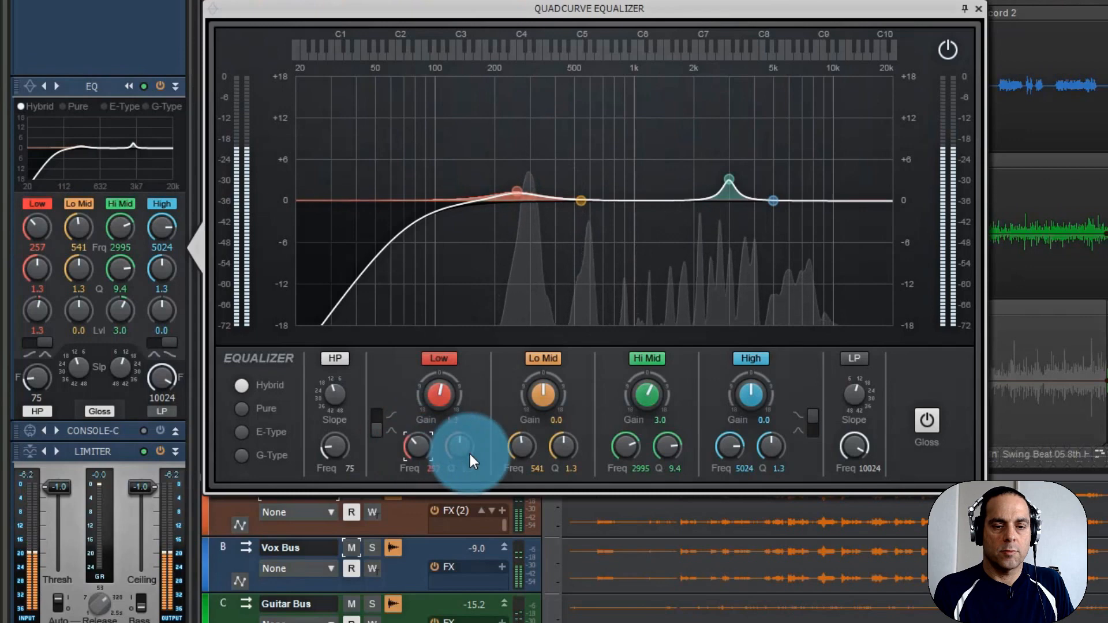
{"action": "left_click_drag", "start_coordinate": [440, 386], "coordinate": [439, 386]}
{"action": "left_click_drag", "start_coordinate": [458, 445], "coordinate": [459, 444]}
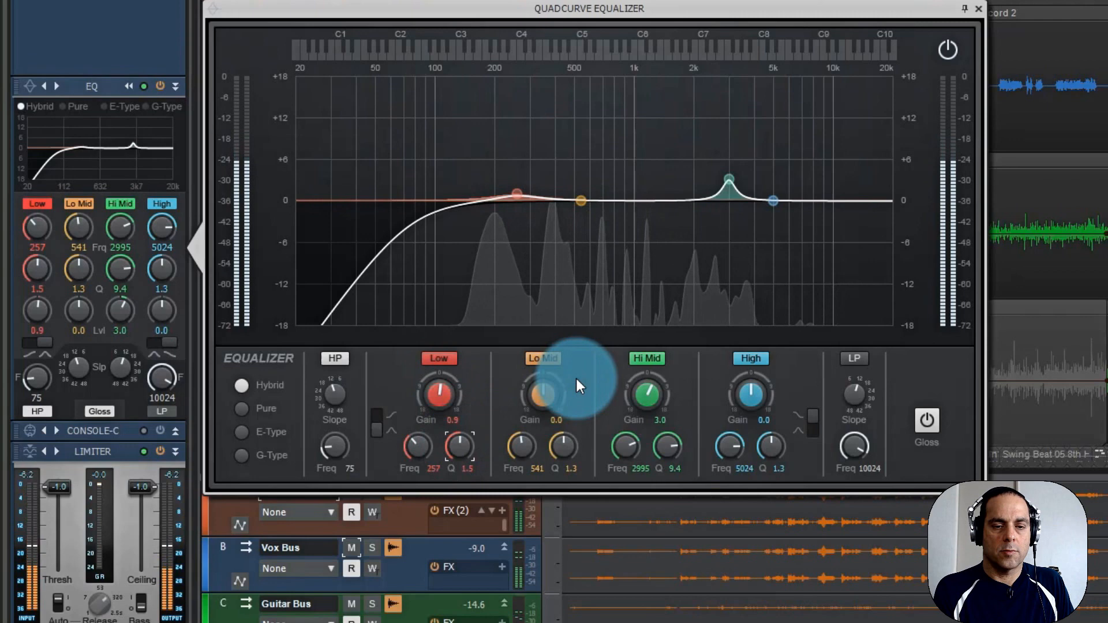
Shape the Lo Mid band into a narrow cut at about 880 Hz with -1.4 dB gain and a Q of 6.2.
{"action": "left_click", "coordinate": [545, 390]}
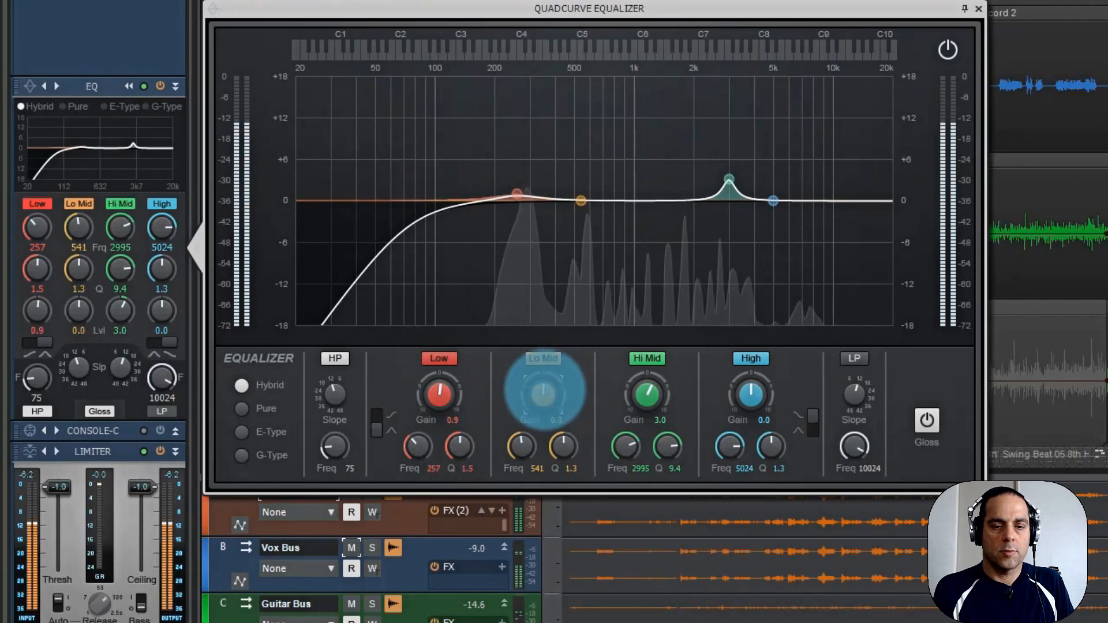
{"action": "left_click_drag", "start_coordinate": [522, 447], "coordinate": [524, 444]}
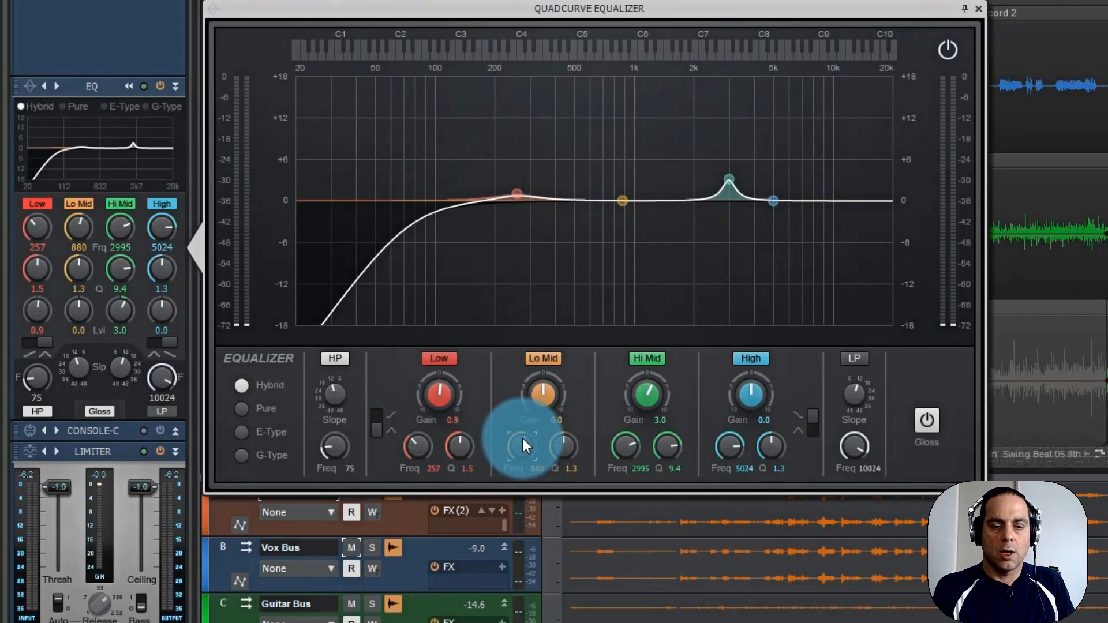
{"action": "left_click_drag", "start_coordinate": [555, 378], "coordinate": [541, 411]}
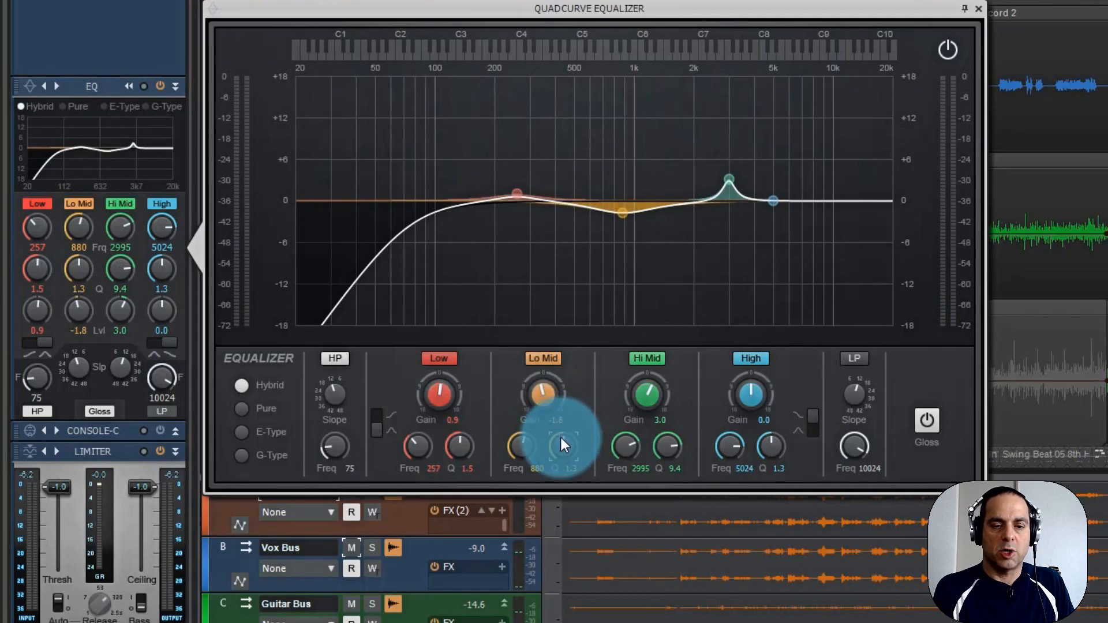
{"action": "left_click_drag", "start_coordinate": [563, 451], "coordinate": [563, 446]}
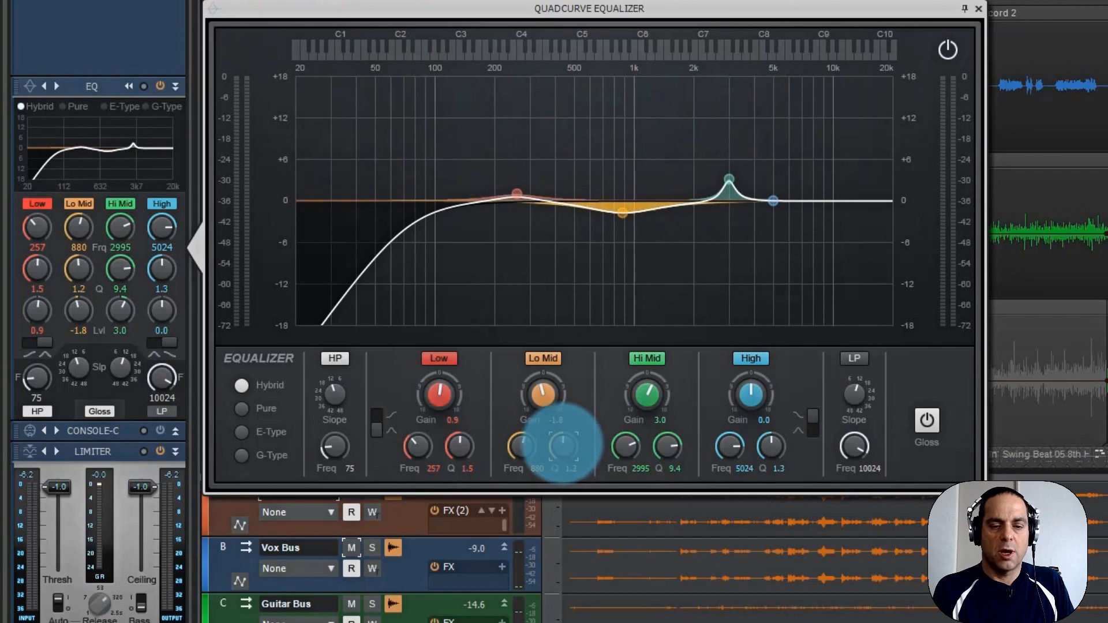
{"action": "mouse_move", "coordinate": [562, 443]}
{"action": "left_mouse_down"}
{"action": "mouse_move", "coordinate": [559, 418]}
{"action": "mouse_move", "coordinate": [564, 439]}
{"action": "left_mouse_up"}
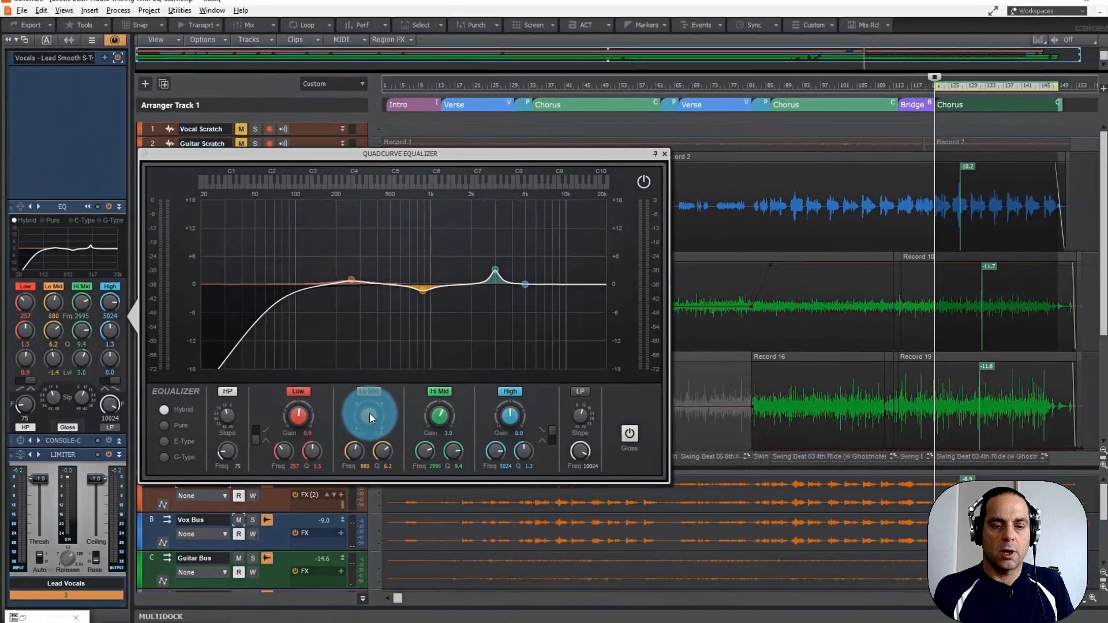
{"action": "left_click_drag", "start_coordinate": [471, 403], "coordinate": [471, 401]}
Play the loop from its start and compare the vocals with the whole equalizer, and the Low band alone, switched off and on.
{"action": "key", "text": "space"}
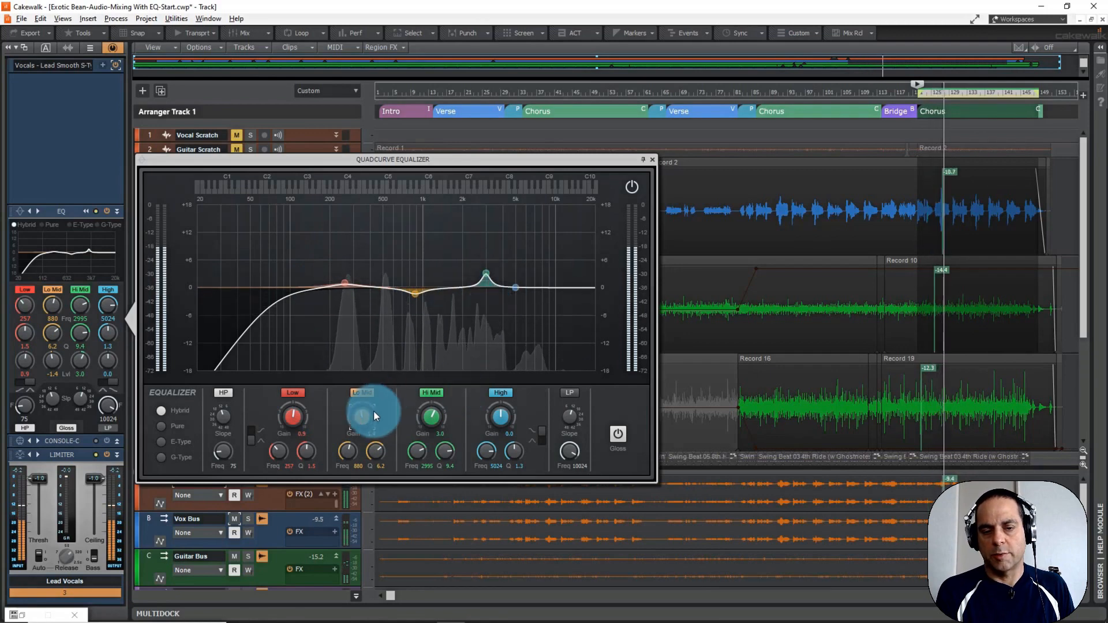
{"action": "key", "text": "space"}
{"action": "key", "text": "space"}
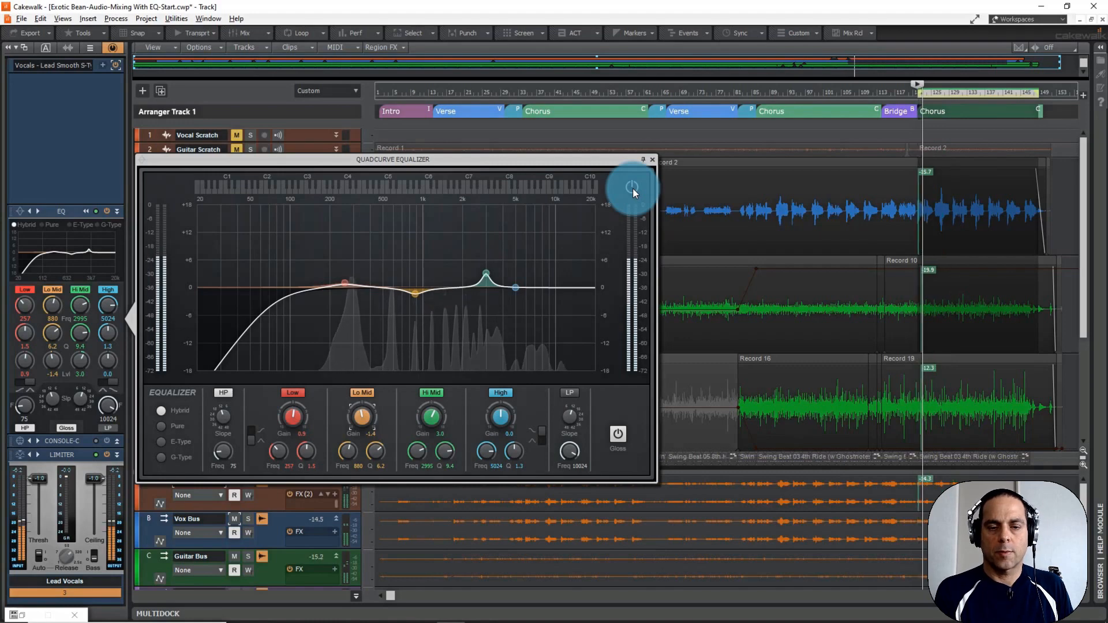
{"action": "left_click", "coordinate": [631, 187]}
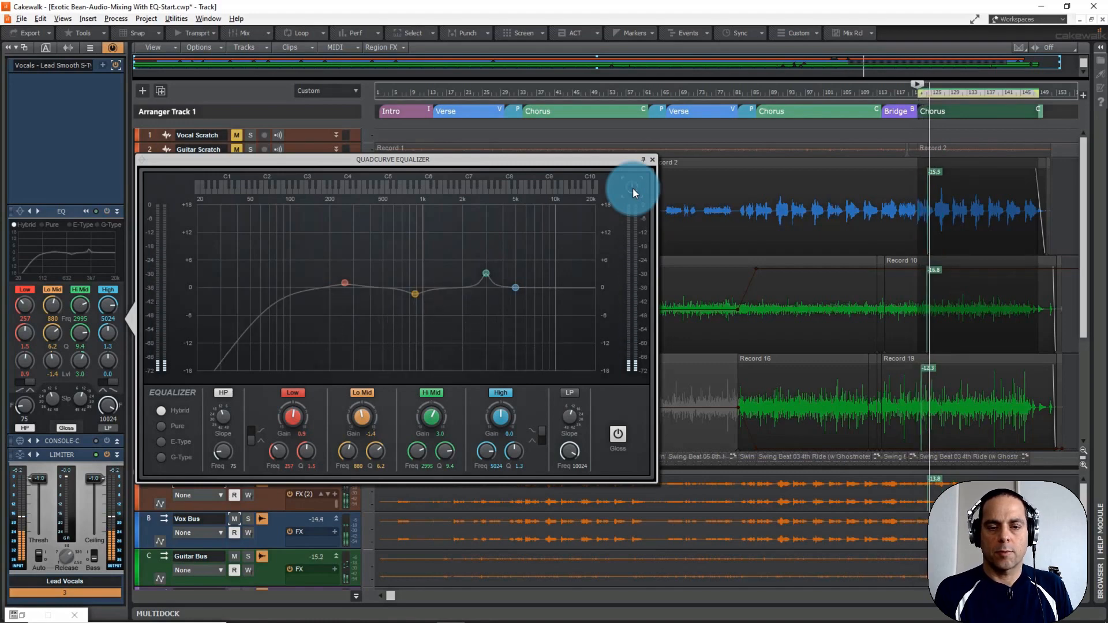
{"action": "left_click", "coordinate": [632, 187]}
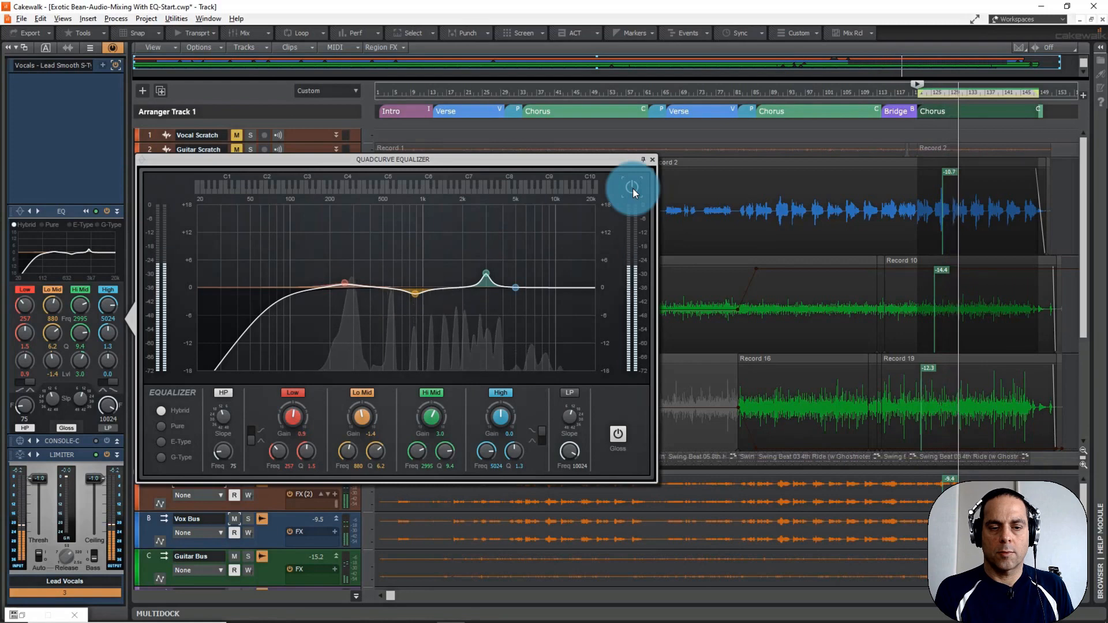
{"action": "left_click", "coordinate": [292, 391]}
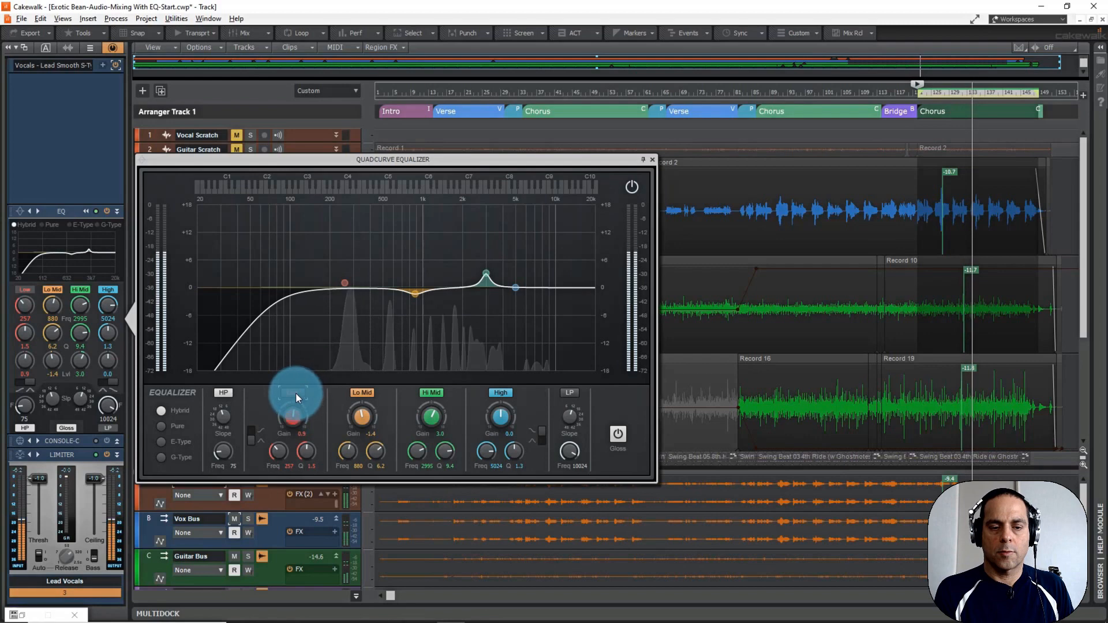
{"action": "left_click", "coordinate": [294, 391]}
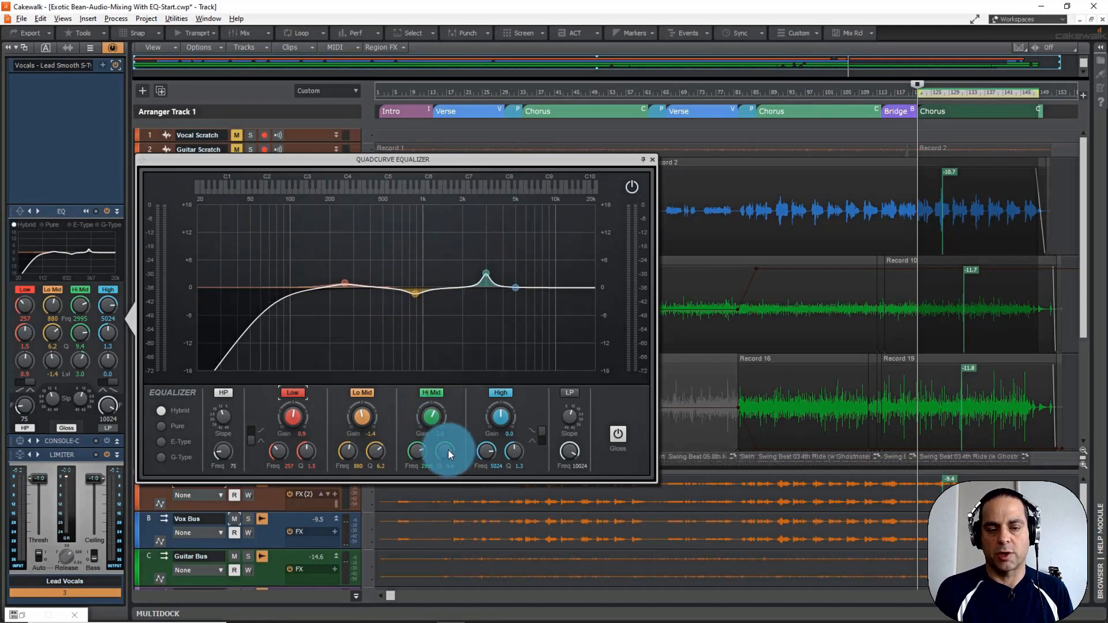
Try a Hi Mid gain of 2.0 dB during playback, switching the band off and on, and raise the gain to about 3.3 dB.
{"action": "double_click", "coordinate": [439, 434]}
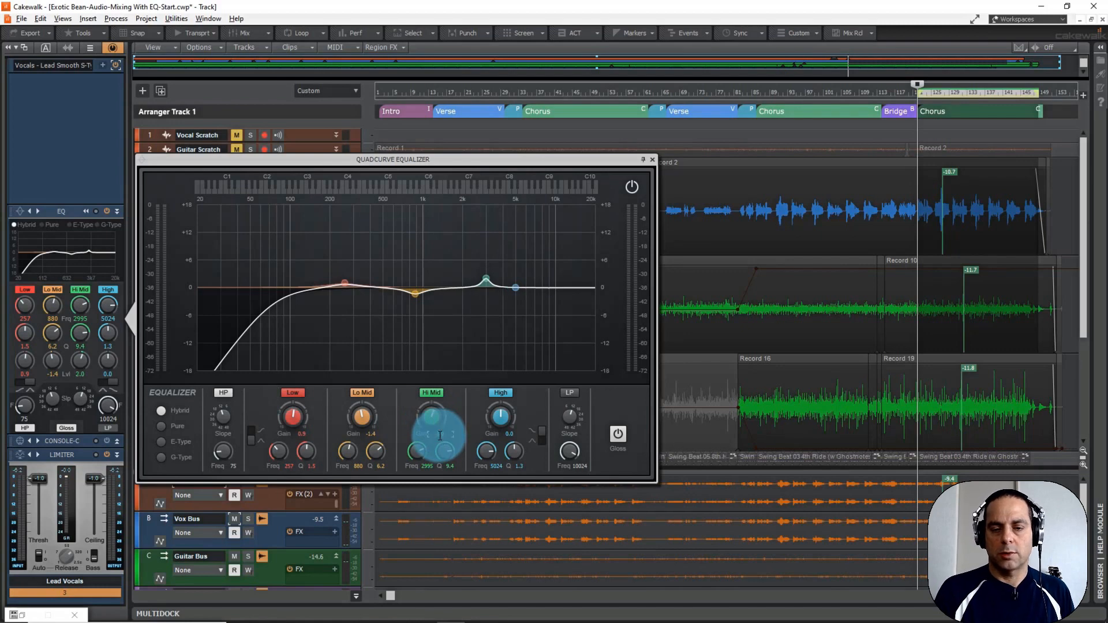
{"action": "key", "text": "space"}
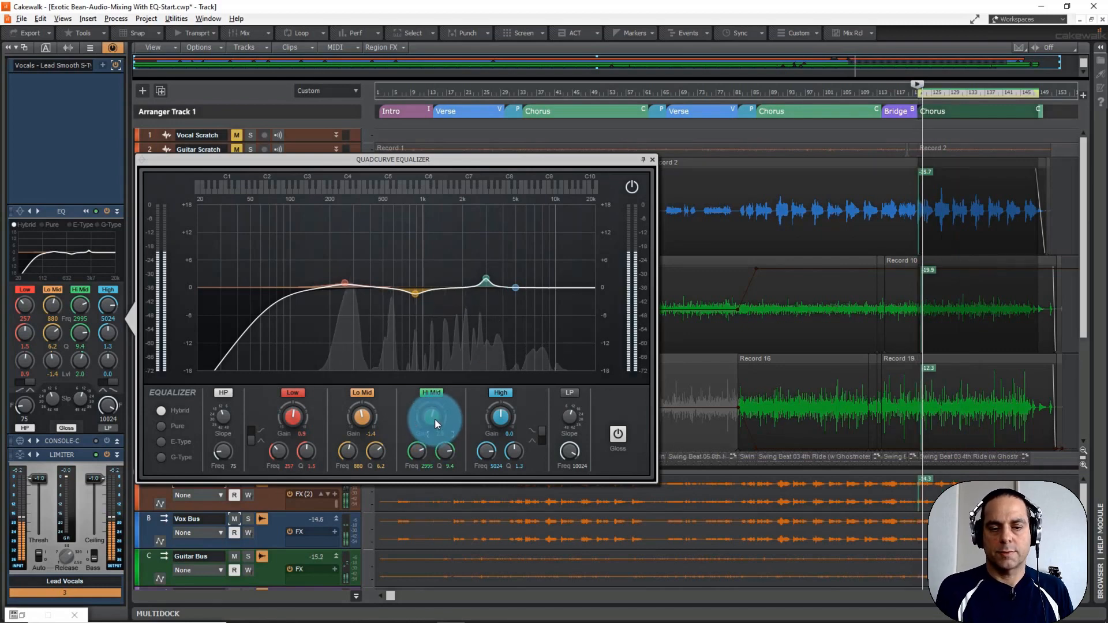
{"action": "left_click", "coordinate": [431, 392]}
{"action": "left_click", "coordinate": [431, 392]}
{"action": "left_click", "coordinate": [431, 392]}
{"action": "left_click", "coordinate": [431, 391]}
{"action": "left_click_drag", "start_coordinate": [431, 417], "coordinate": [489, 403]}
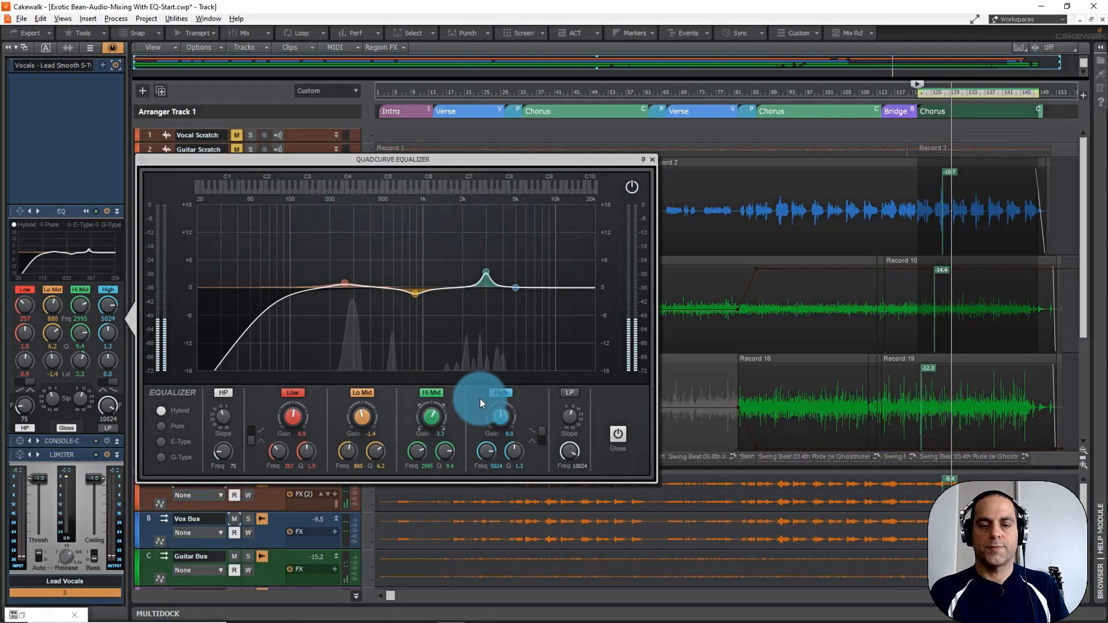